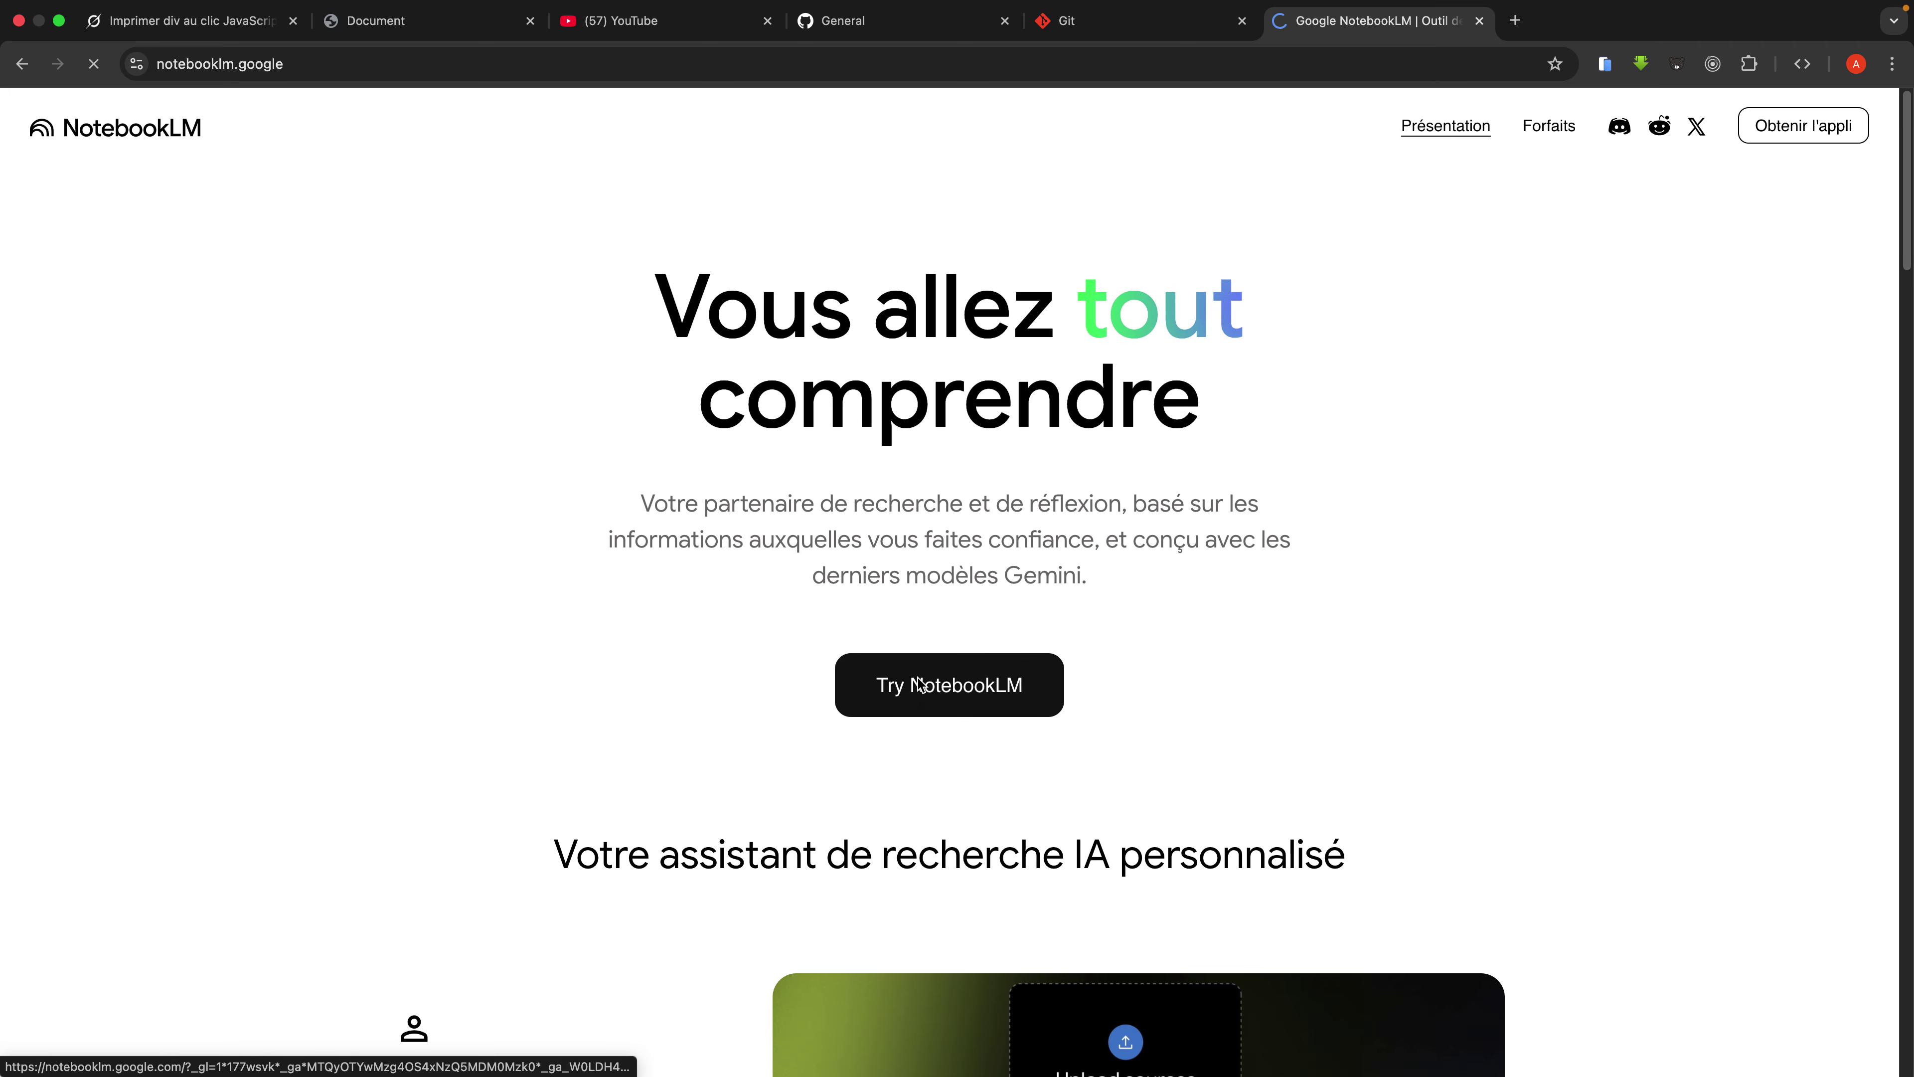
Step: Launch NotebookLM, switch to the secondary Google account, and close the tab still signed in with the first account
{"action": "left_click", "coordinate": [920, 685]}
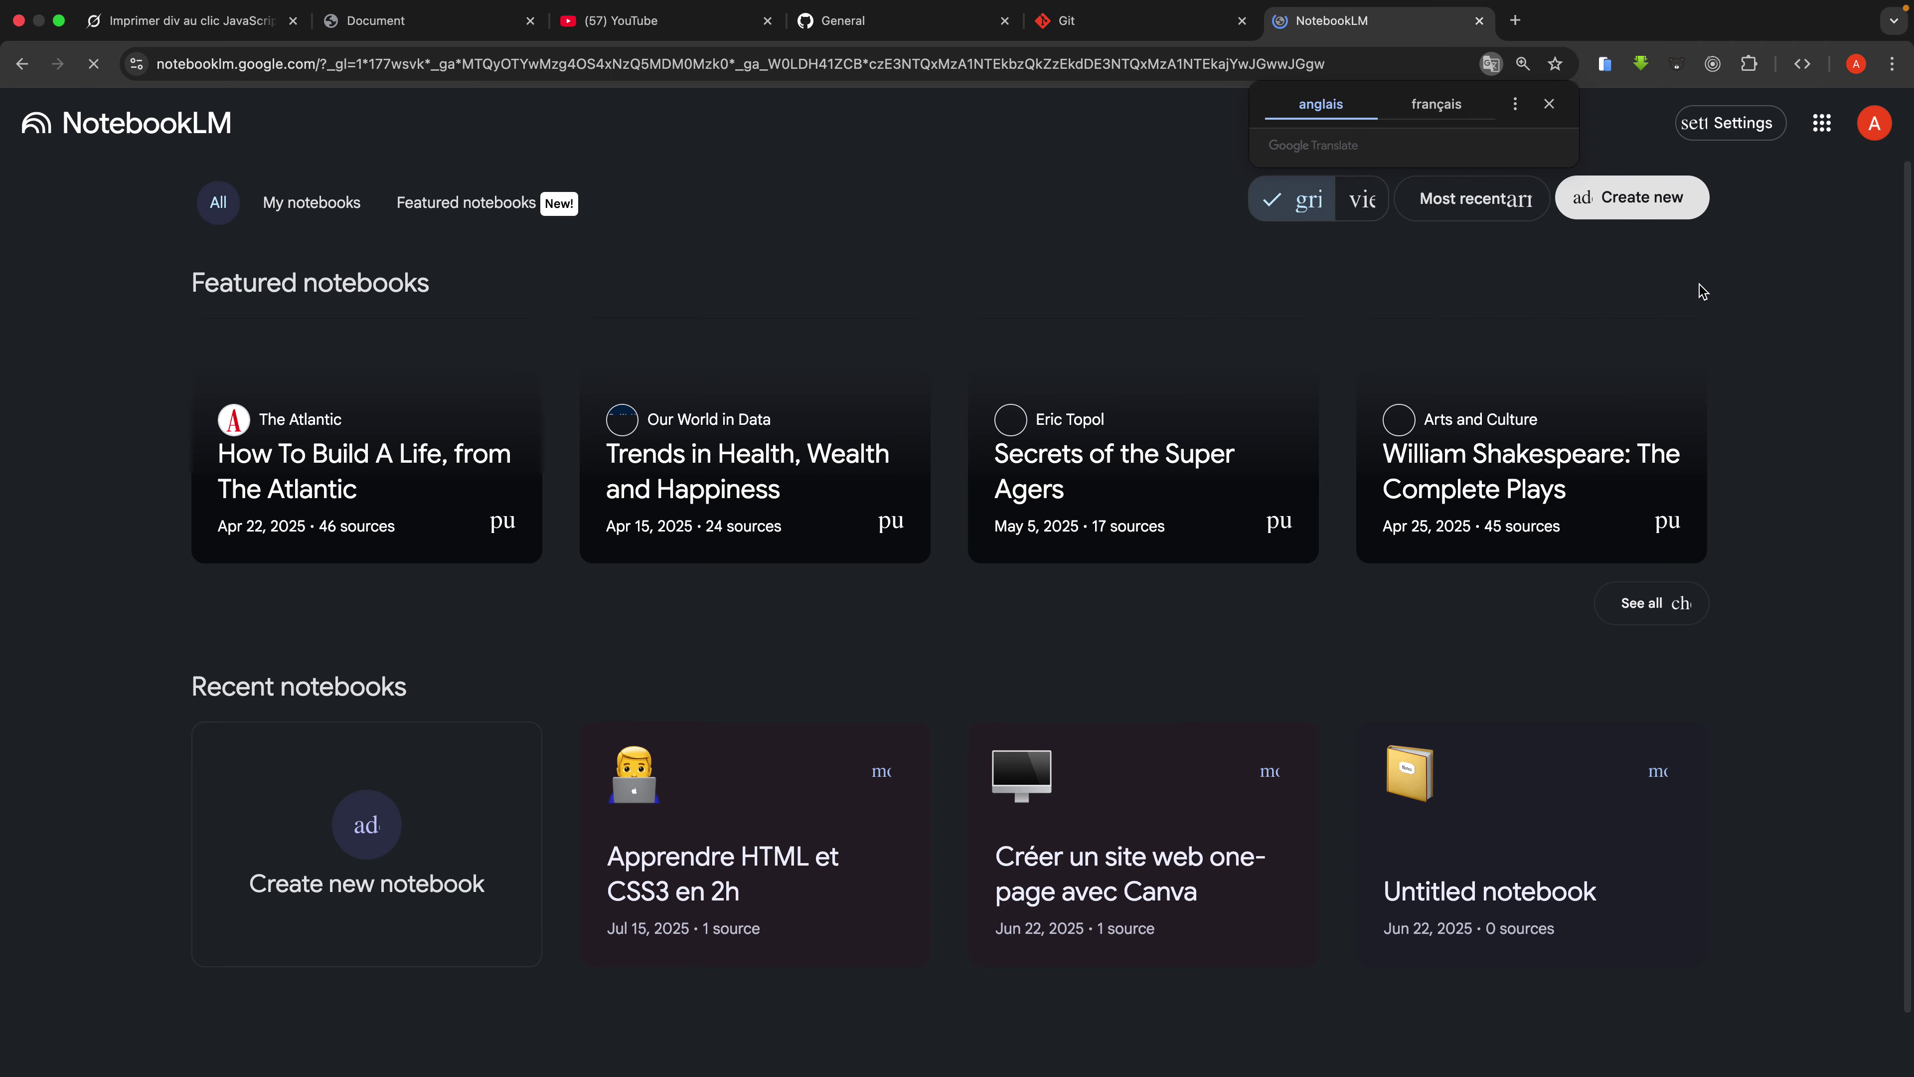
{"action": "left_click", "coordinate": [1874, 123]}
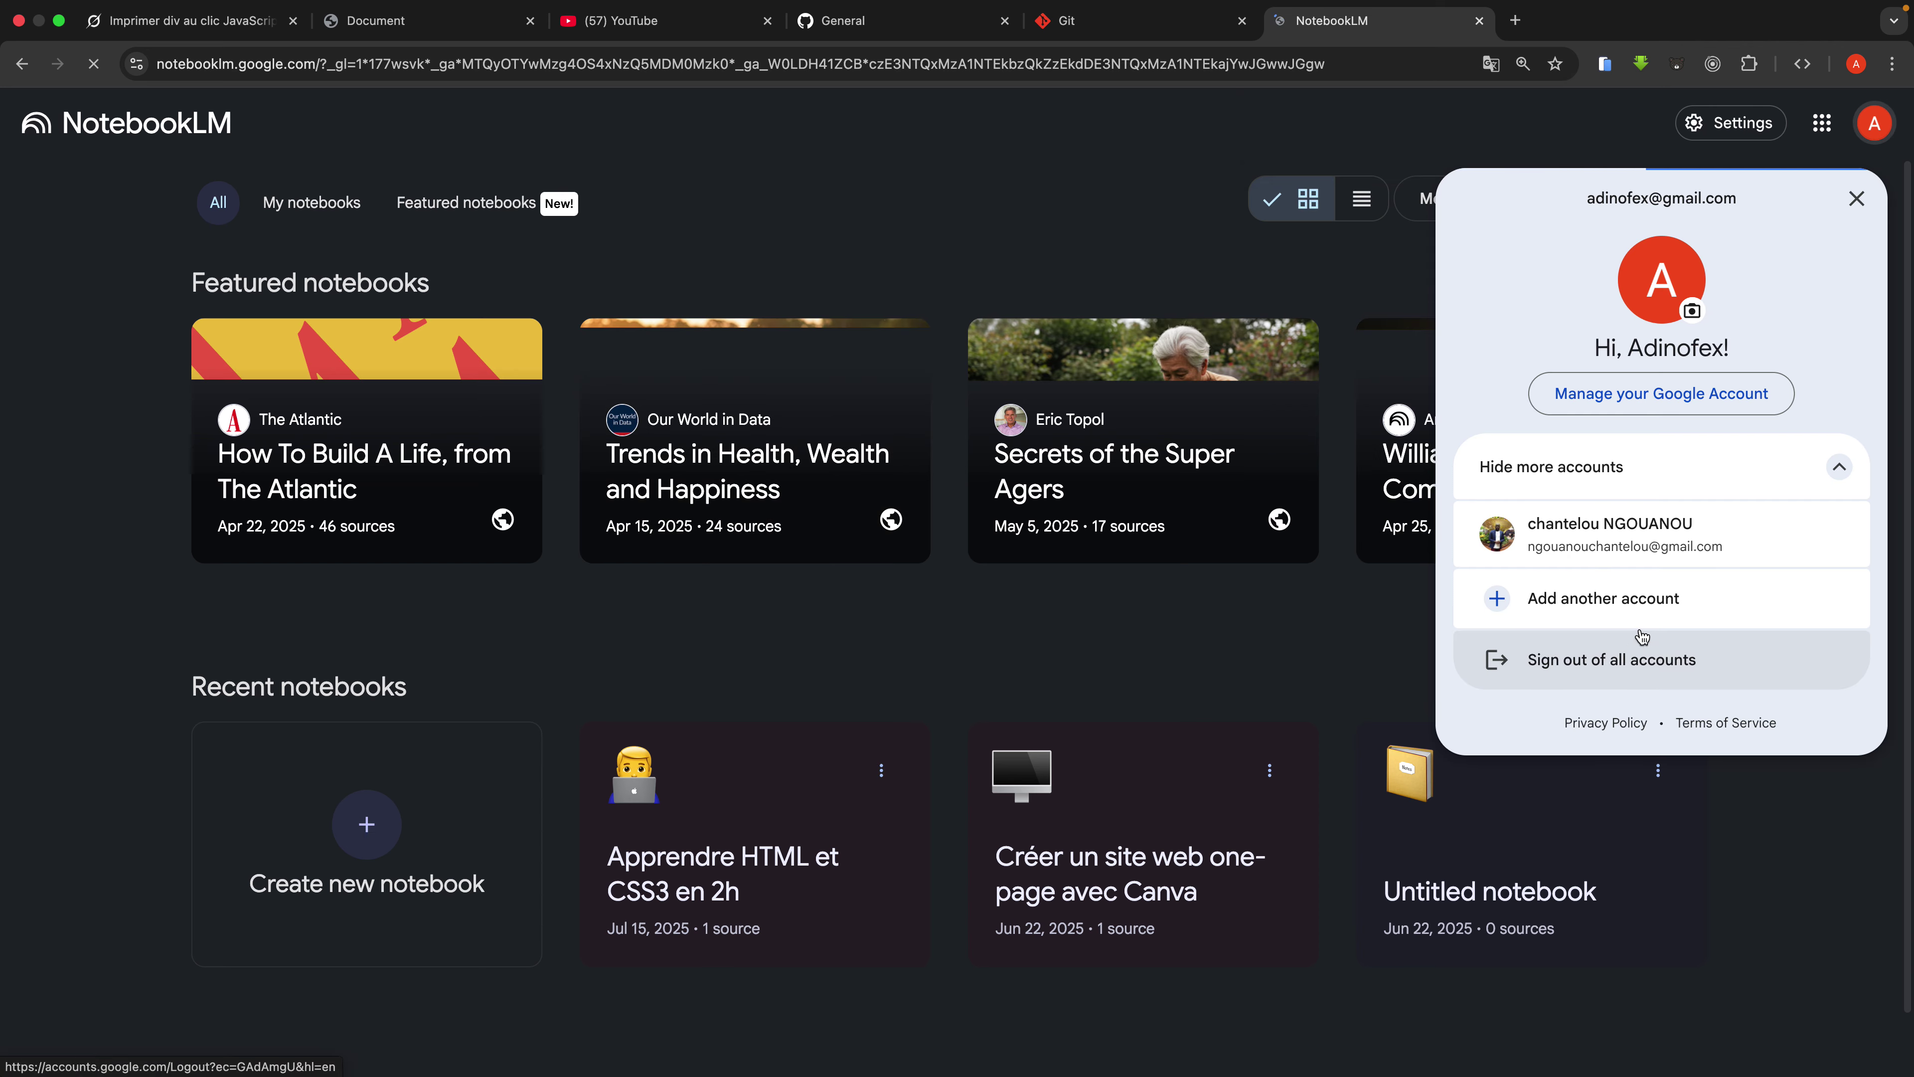
{"action": "left_click", "coordinate": [1600, 649]}
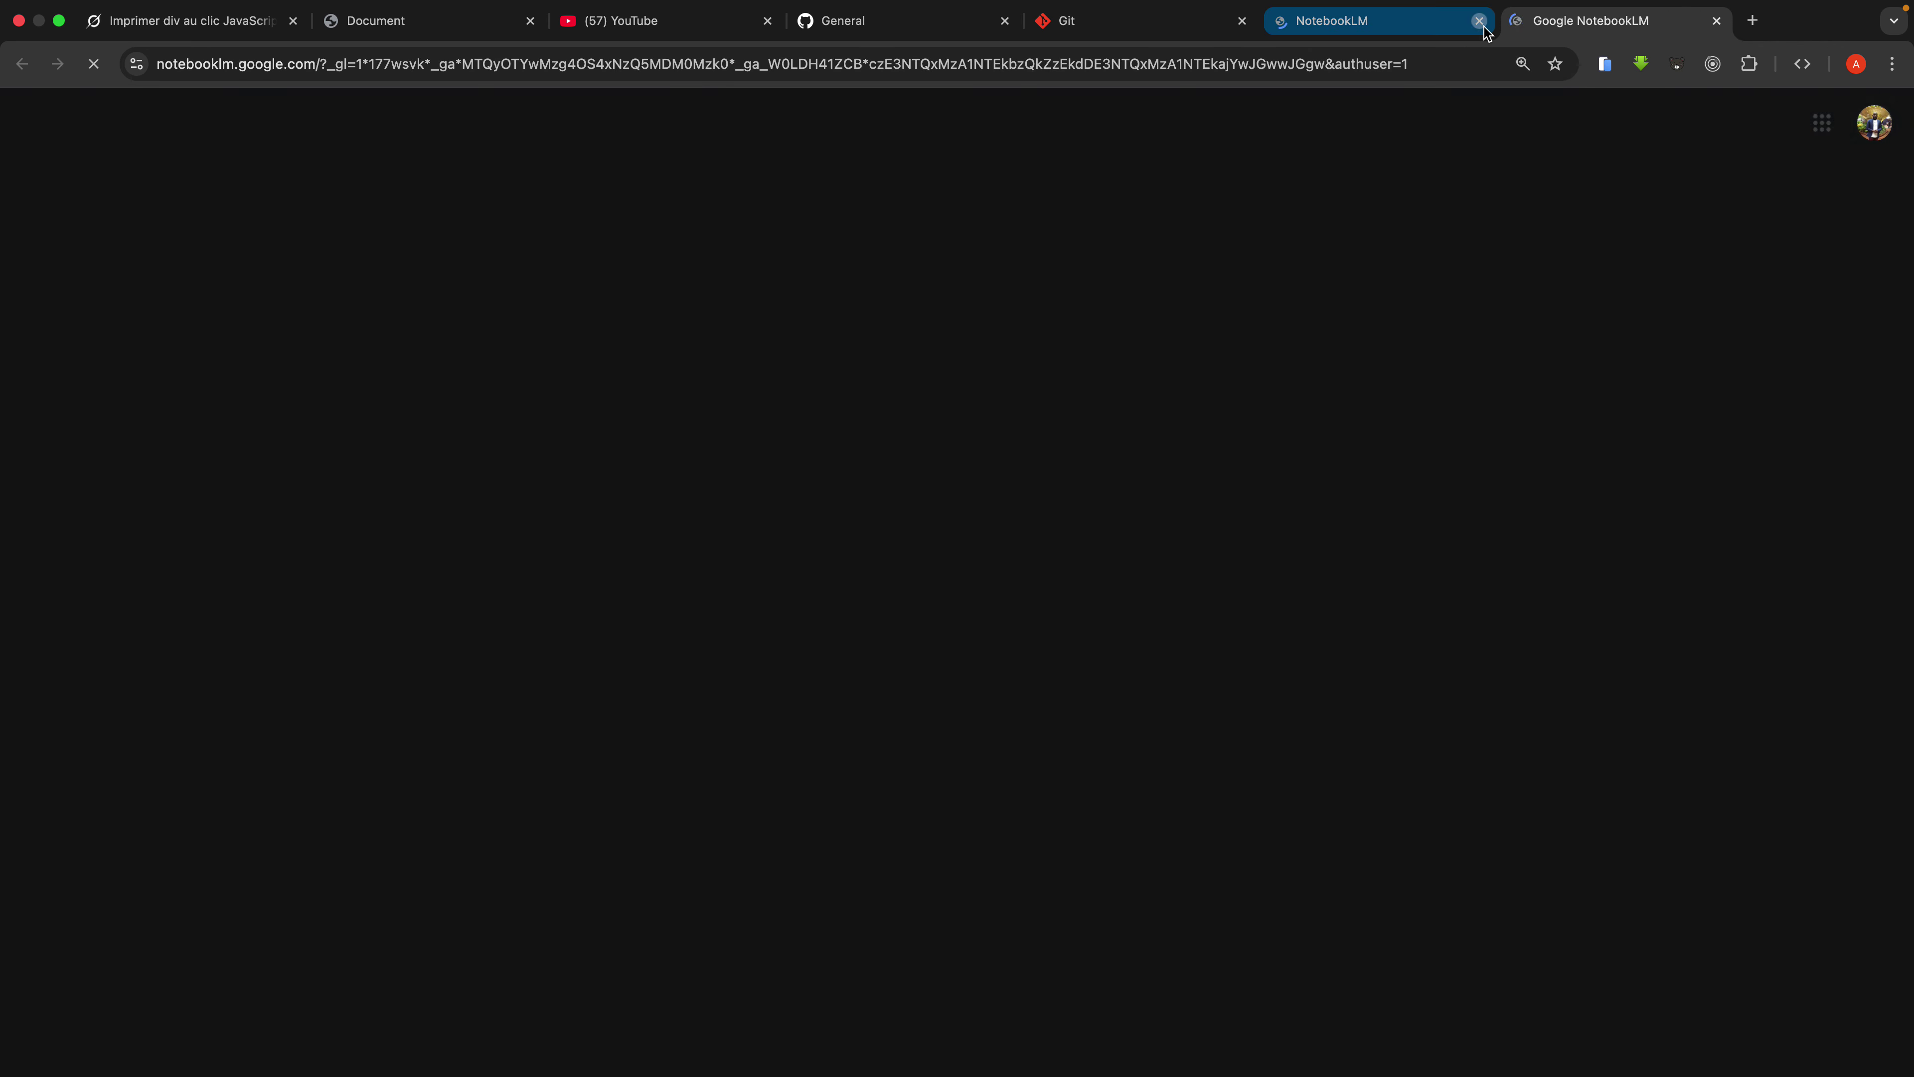
{"action": "left_click", "coordinate": [1480, 22]}
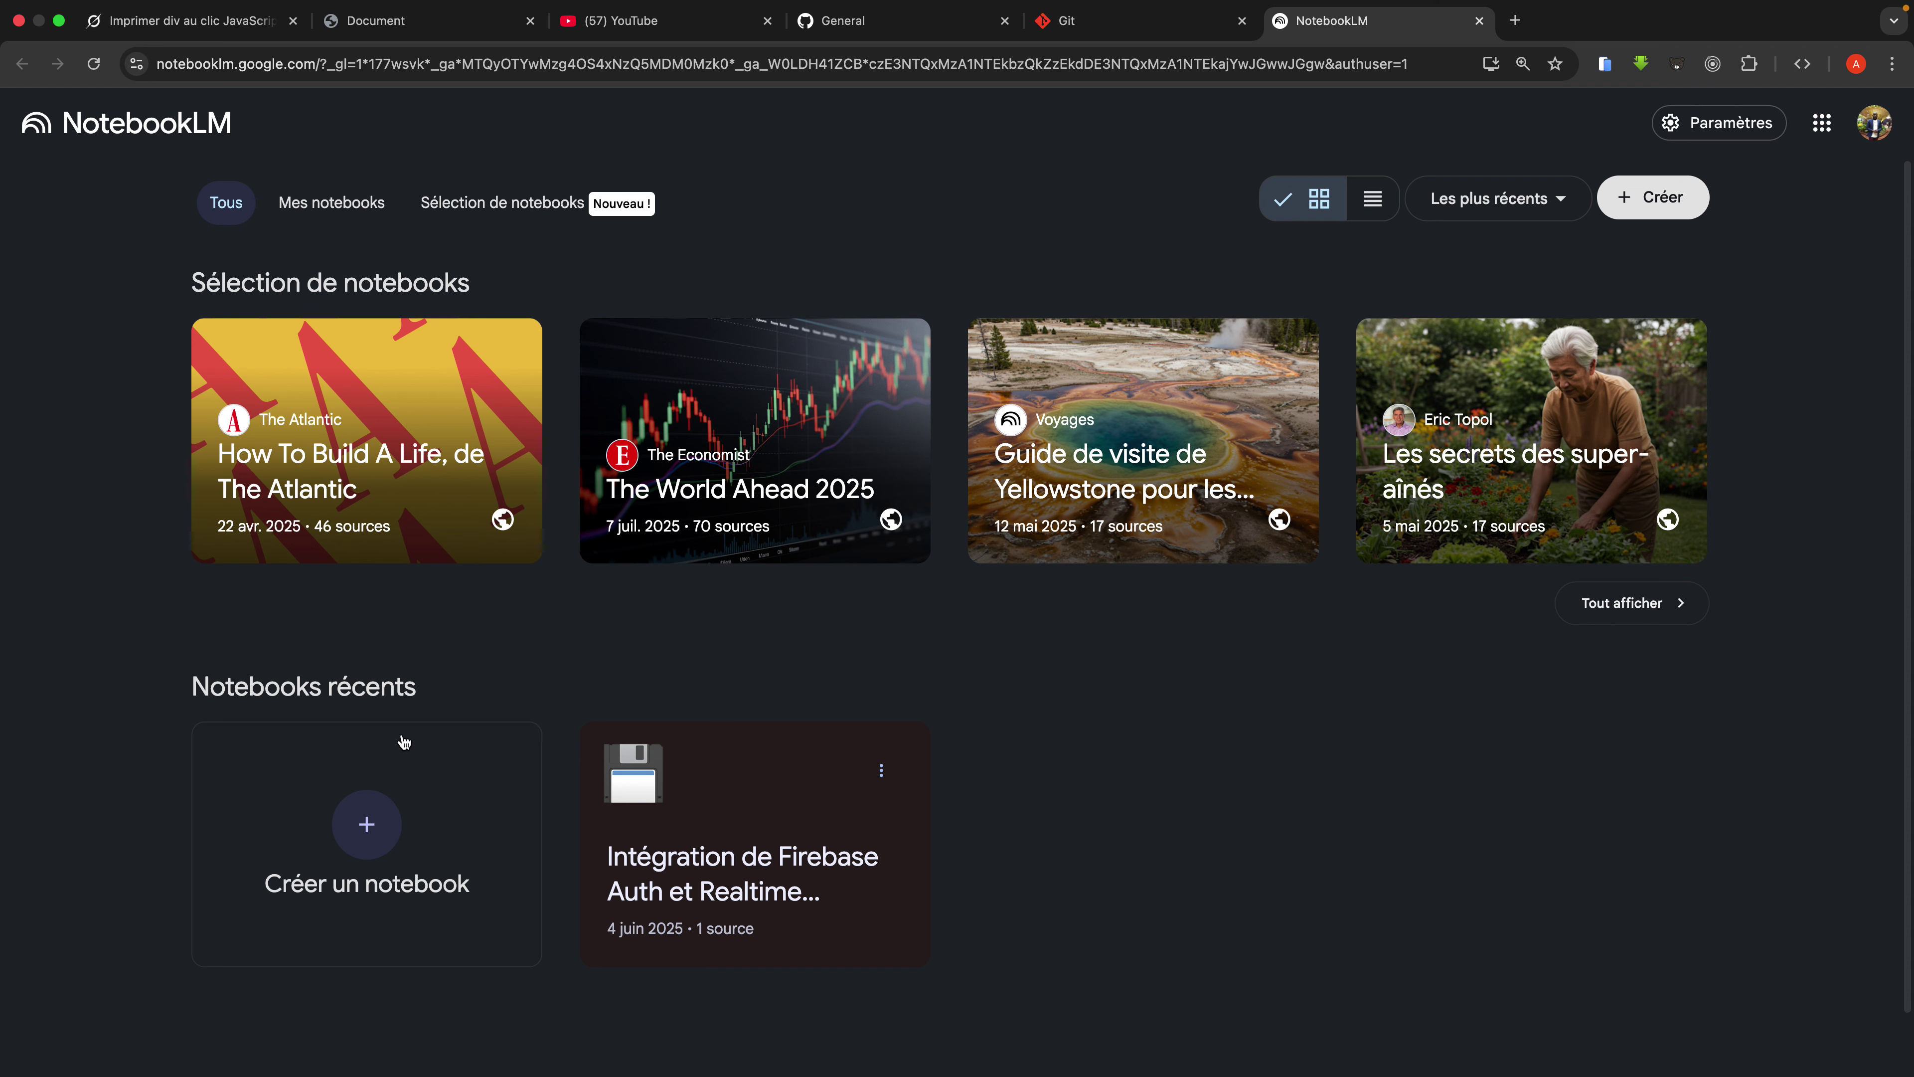
Step: Delete the recent notebook about integrating Firebase Auth and Realtime
{"action": "left_click", "coordinate": [886, 774]}
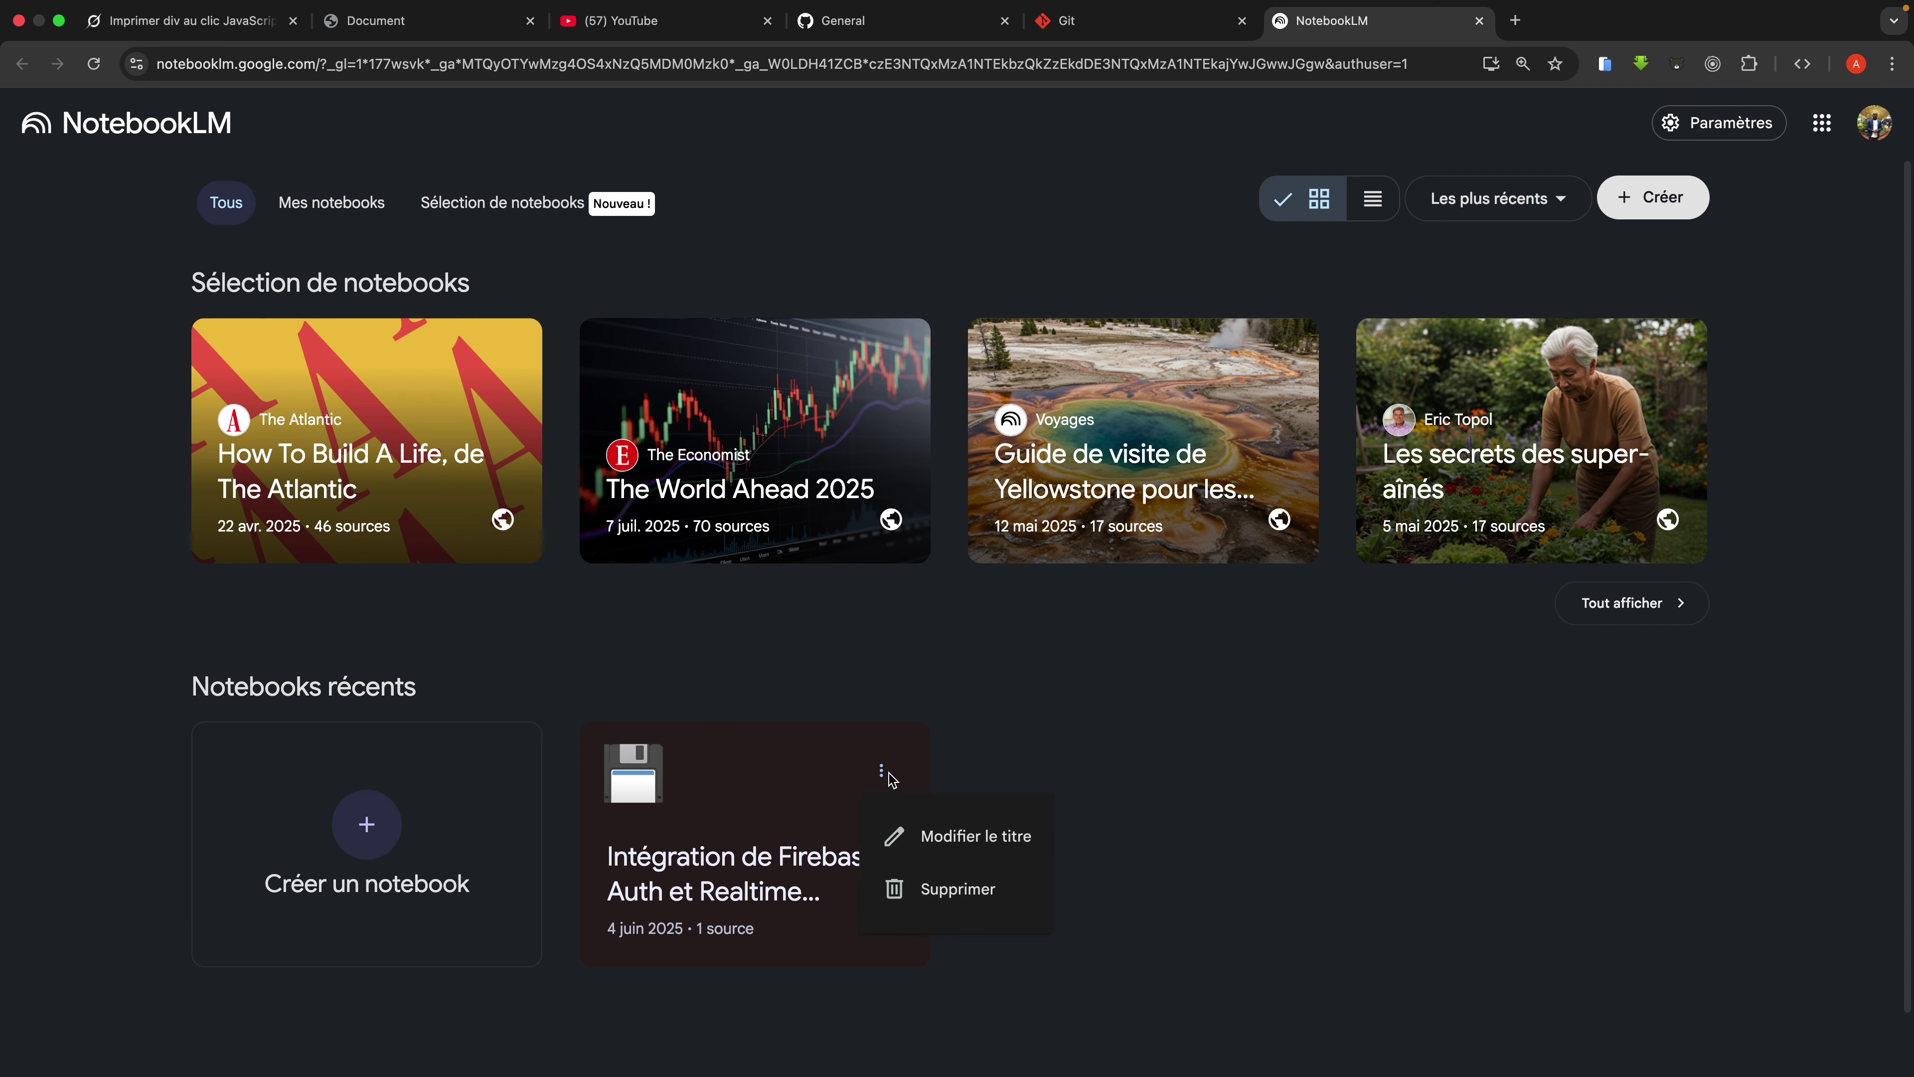
{"action": "left_click", "coordinate": [972, 895]}
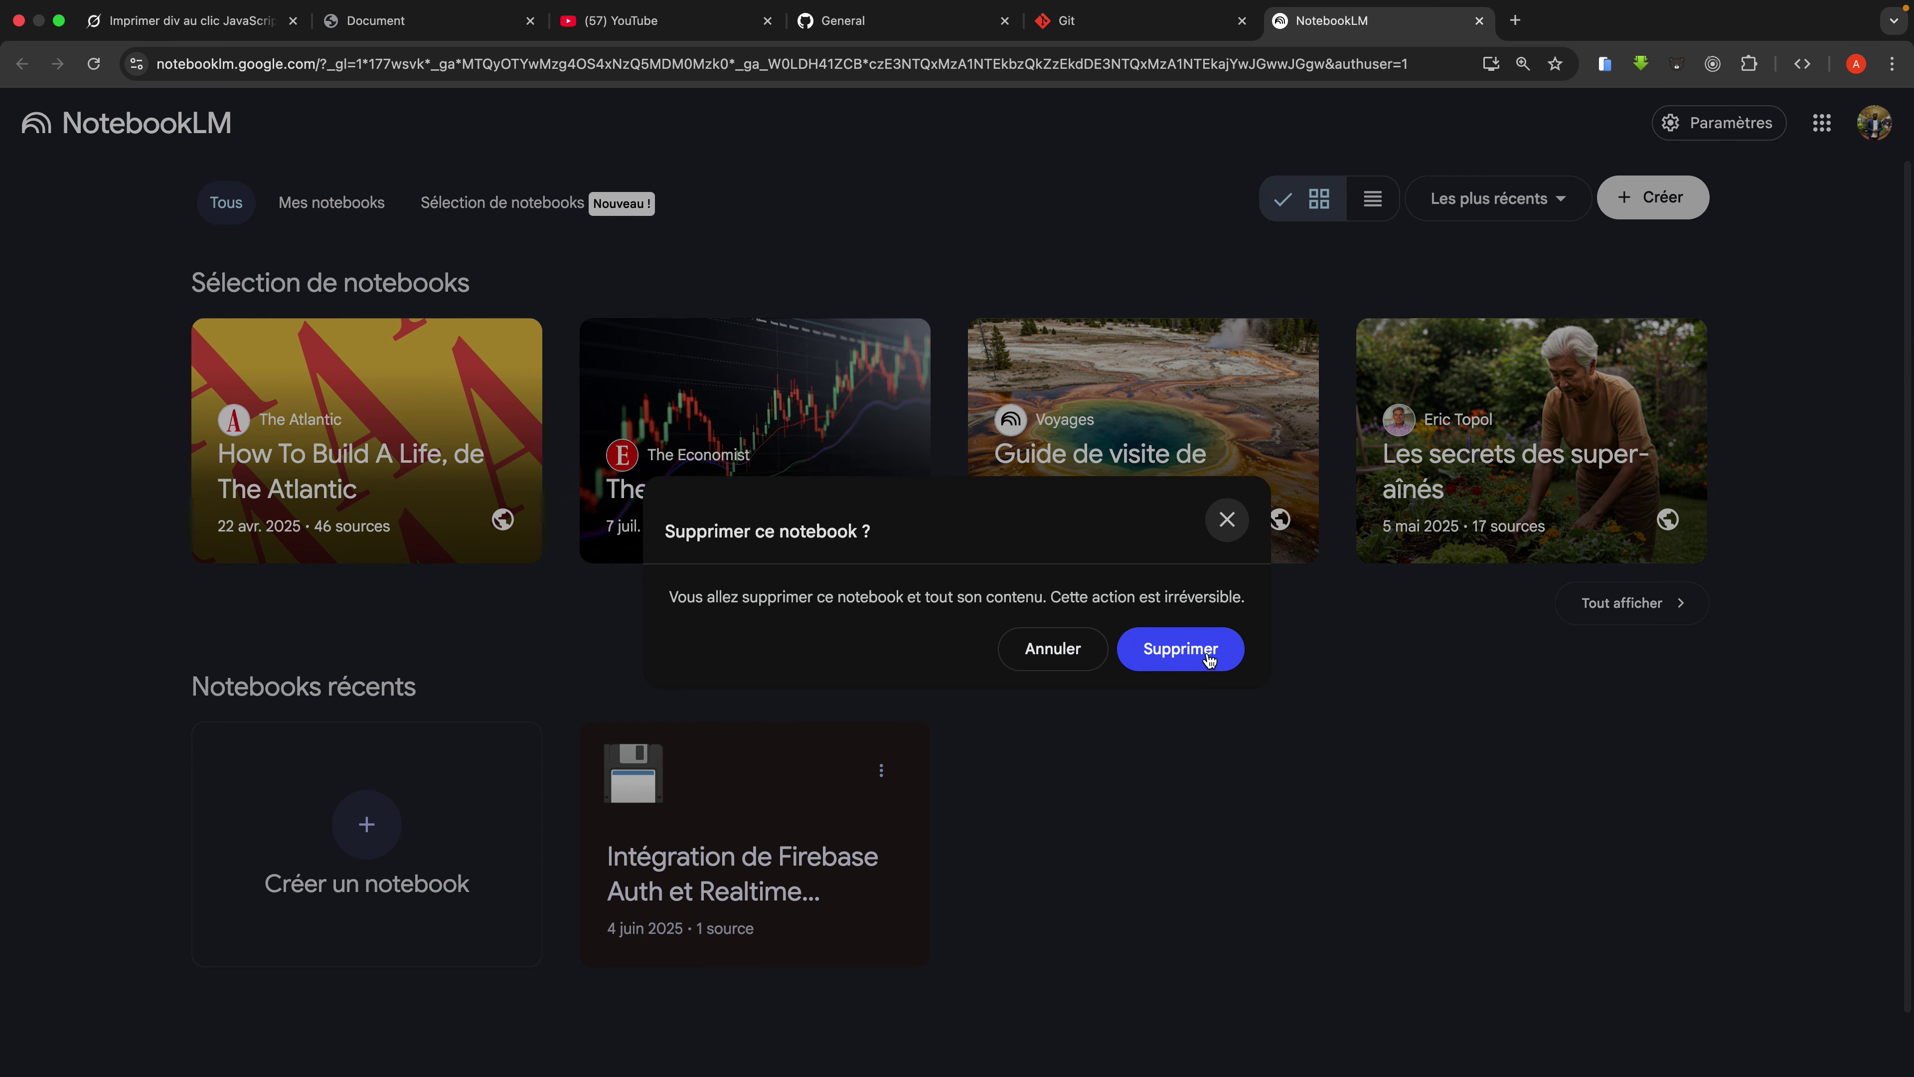
{"action": "left_click", "coordinate": [1230, 650]}
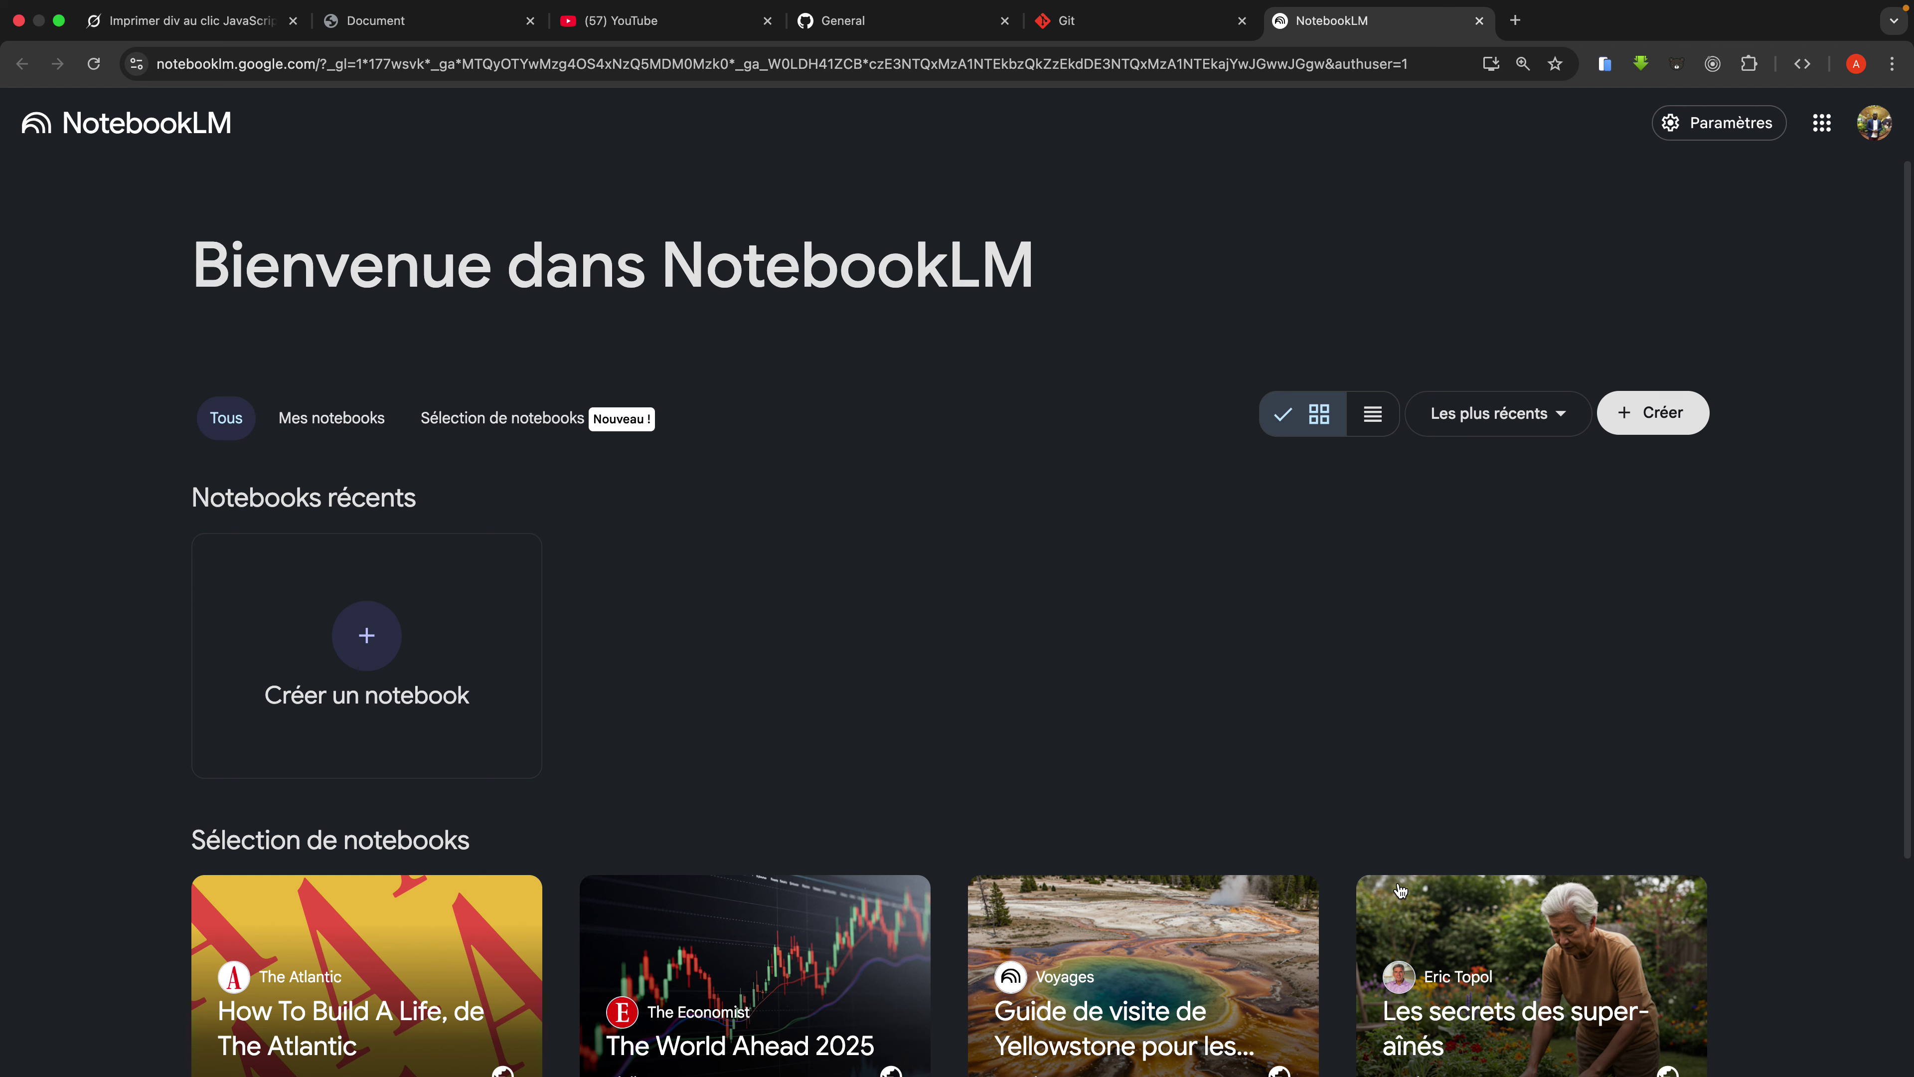
{"action": "left_click", "coordinate": [1489, 69]}
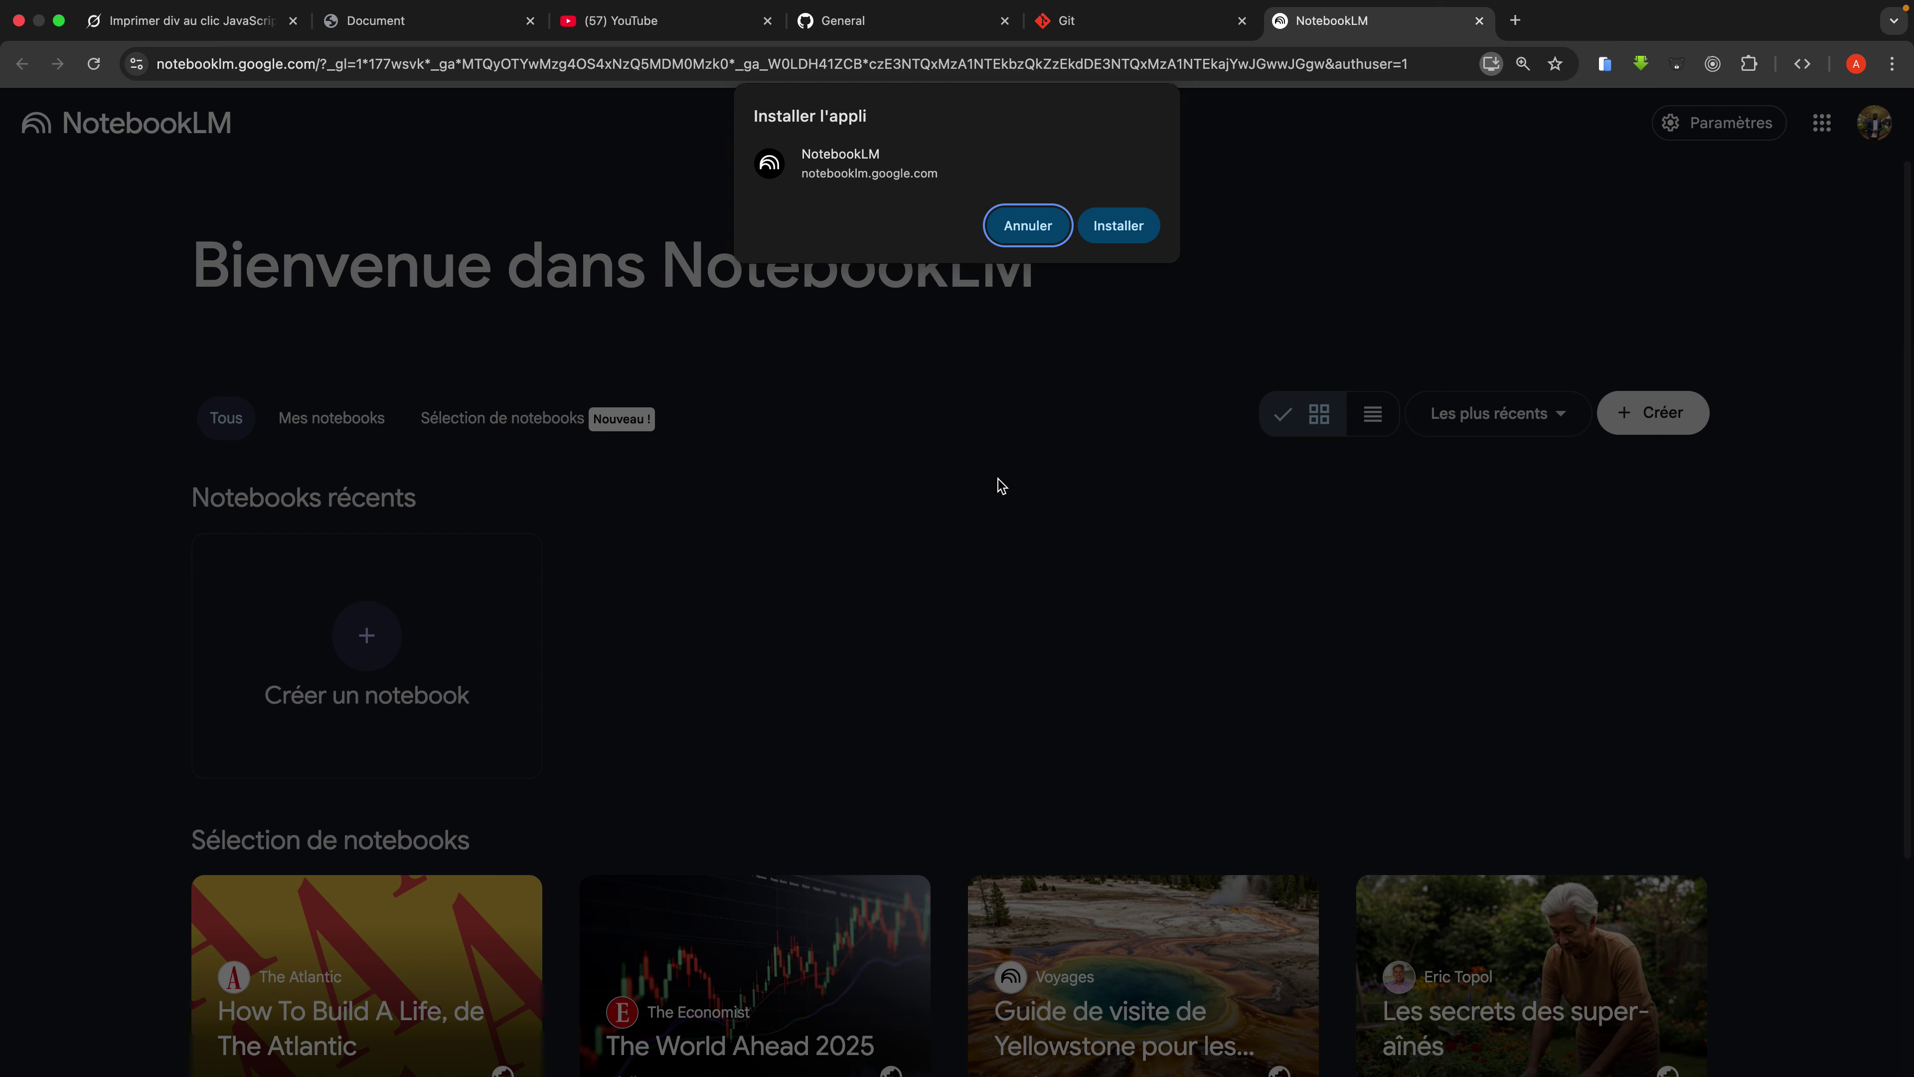
{"action": "left_click", "coordinate": [1025, 230]}
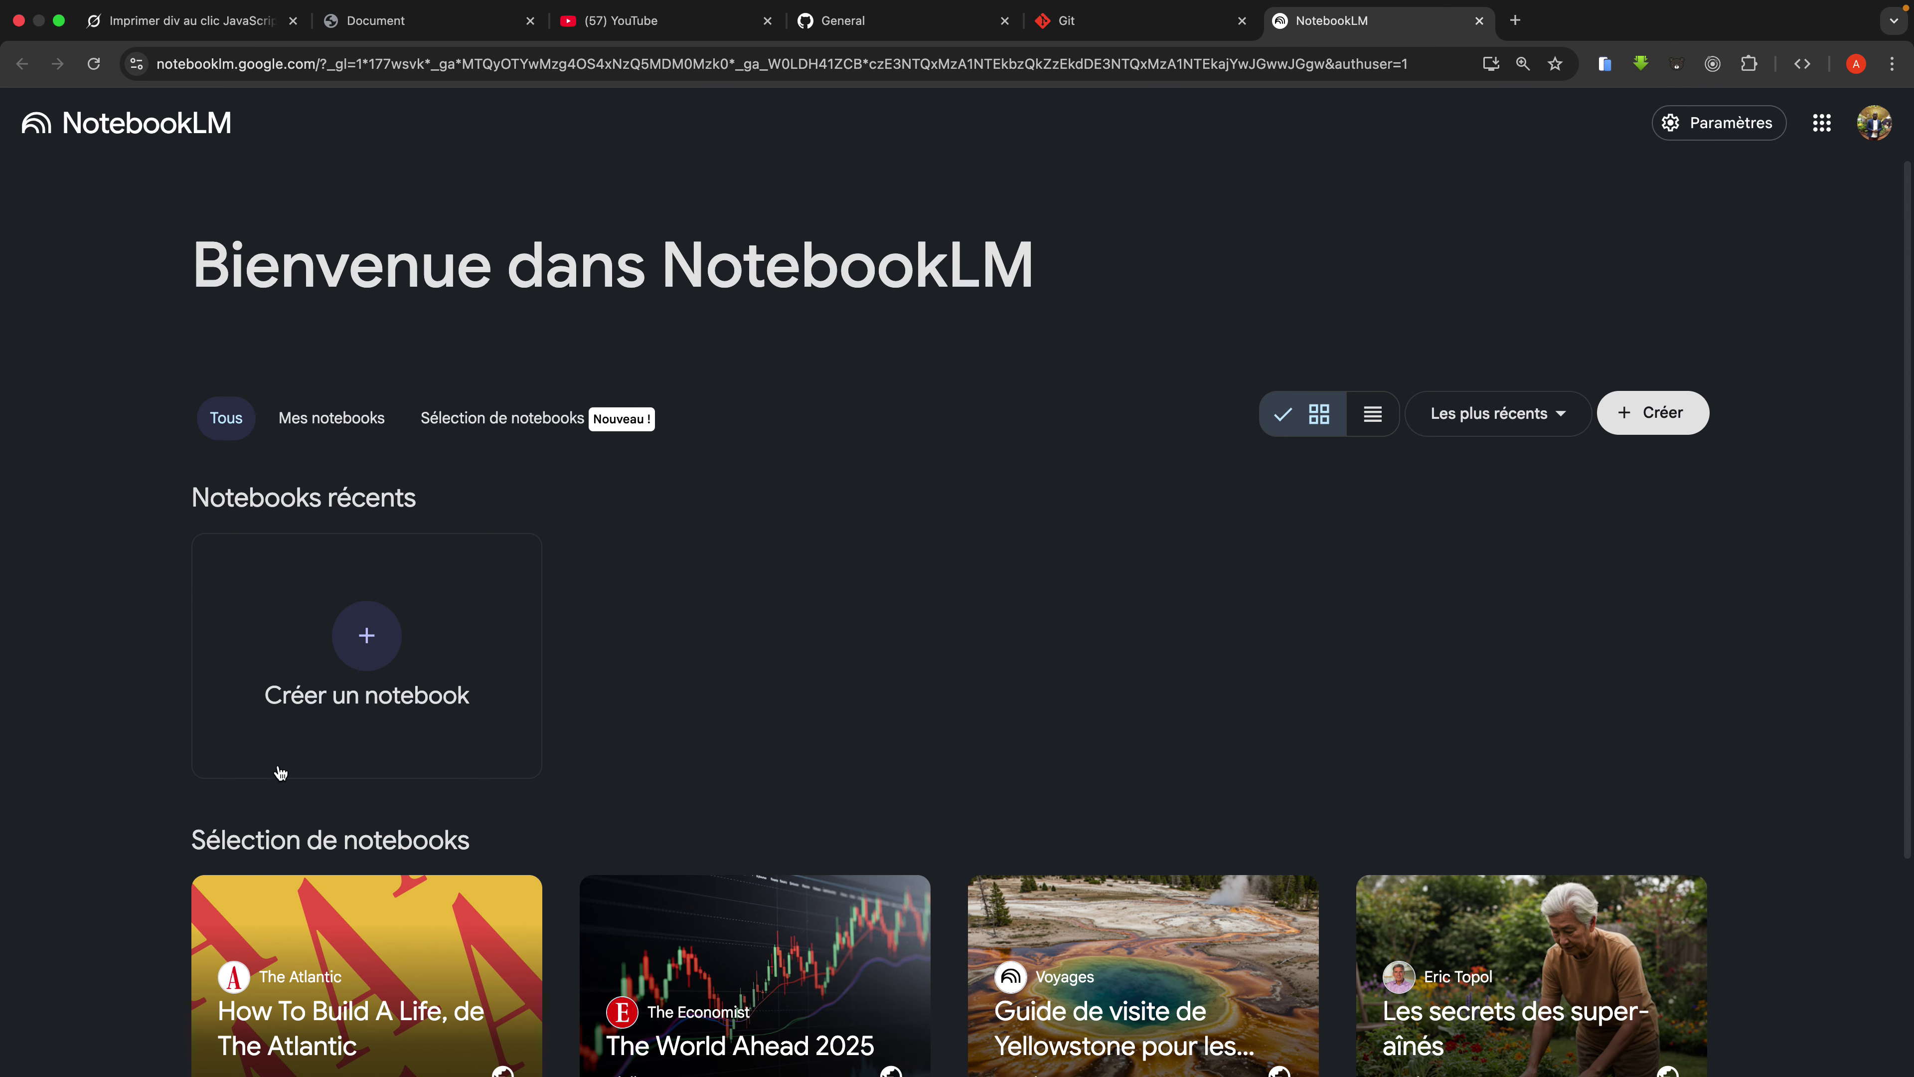
{"action": "left_click", "coordinate": [362, 654]}
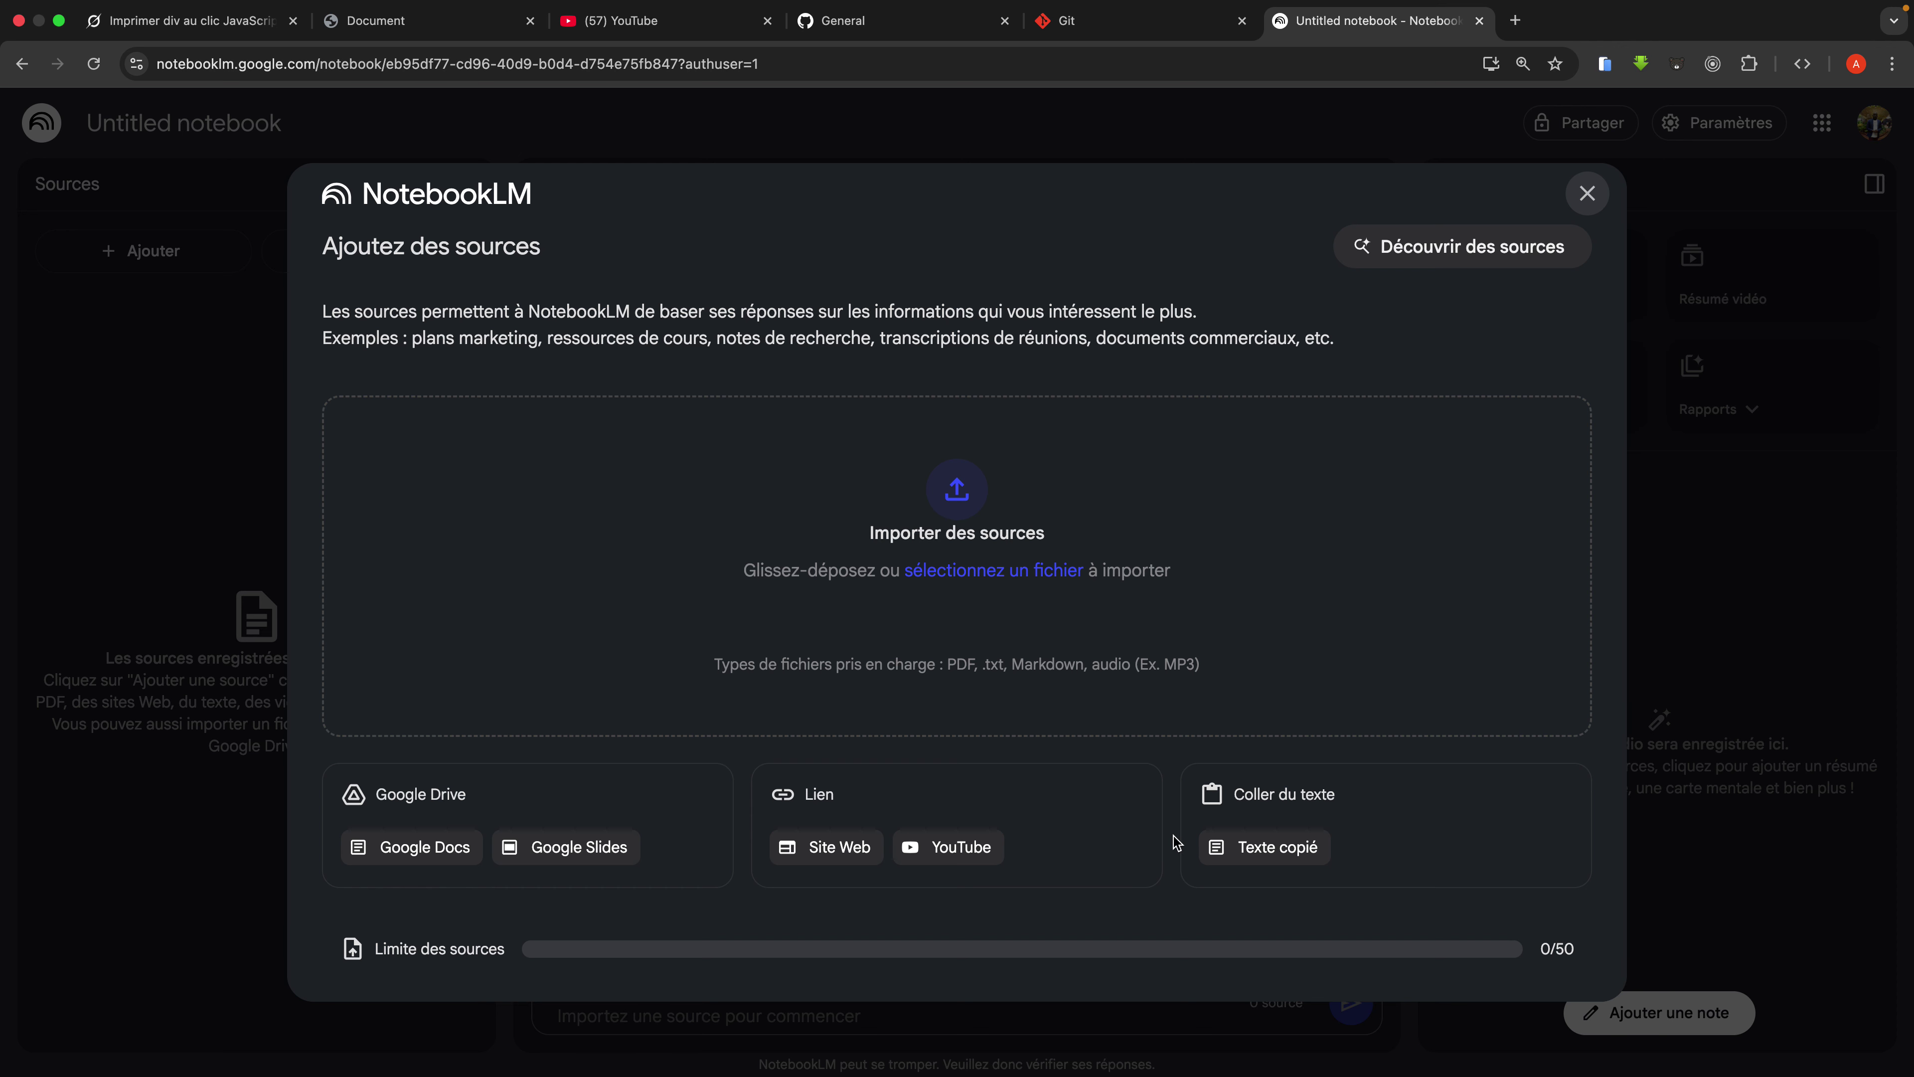
{"action": "left_click", "coordinate": [965, 847]}
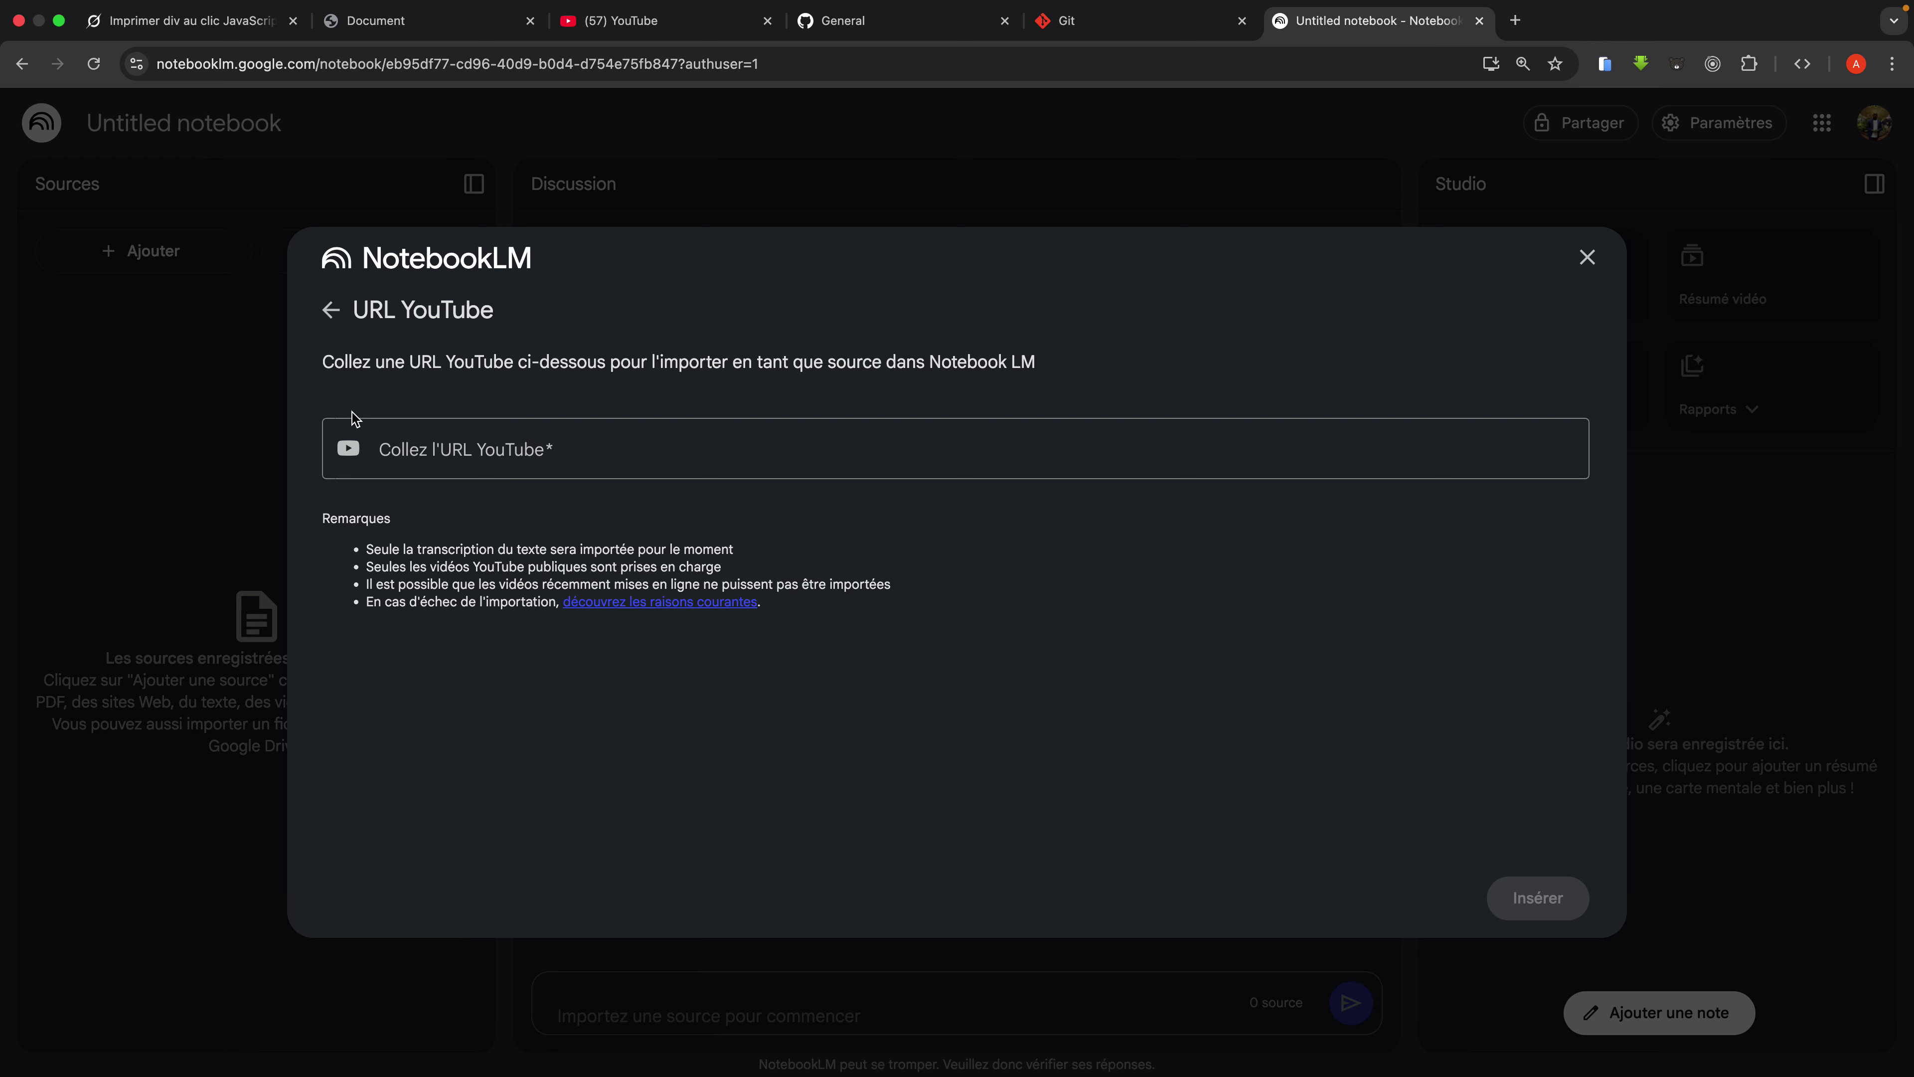
{"action": "left_click", "coordinate": [331, 310]}
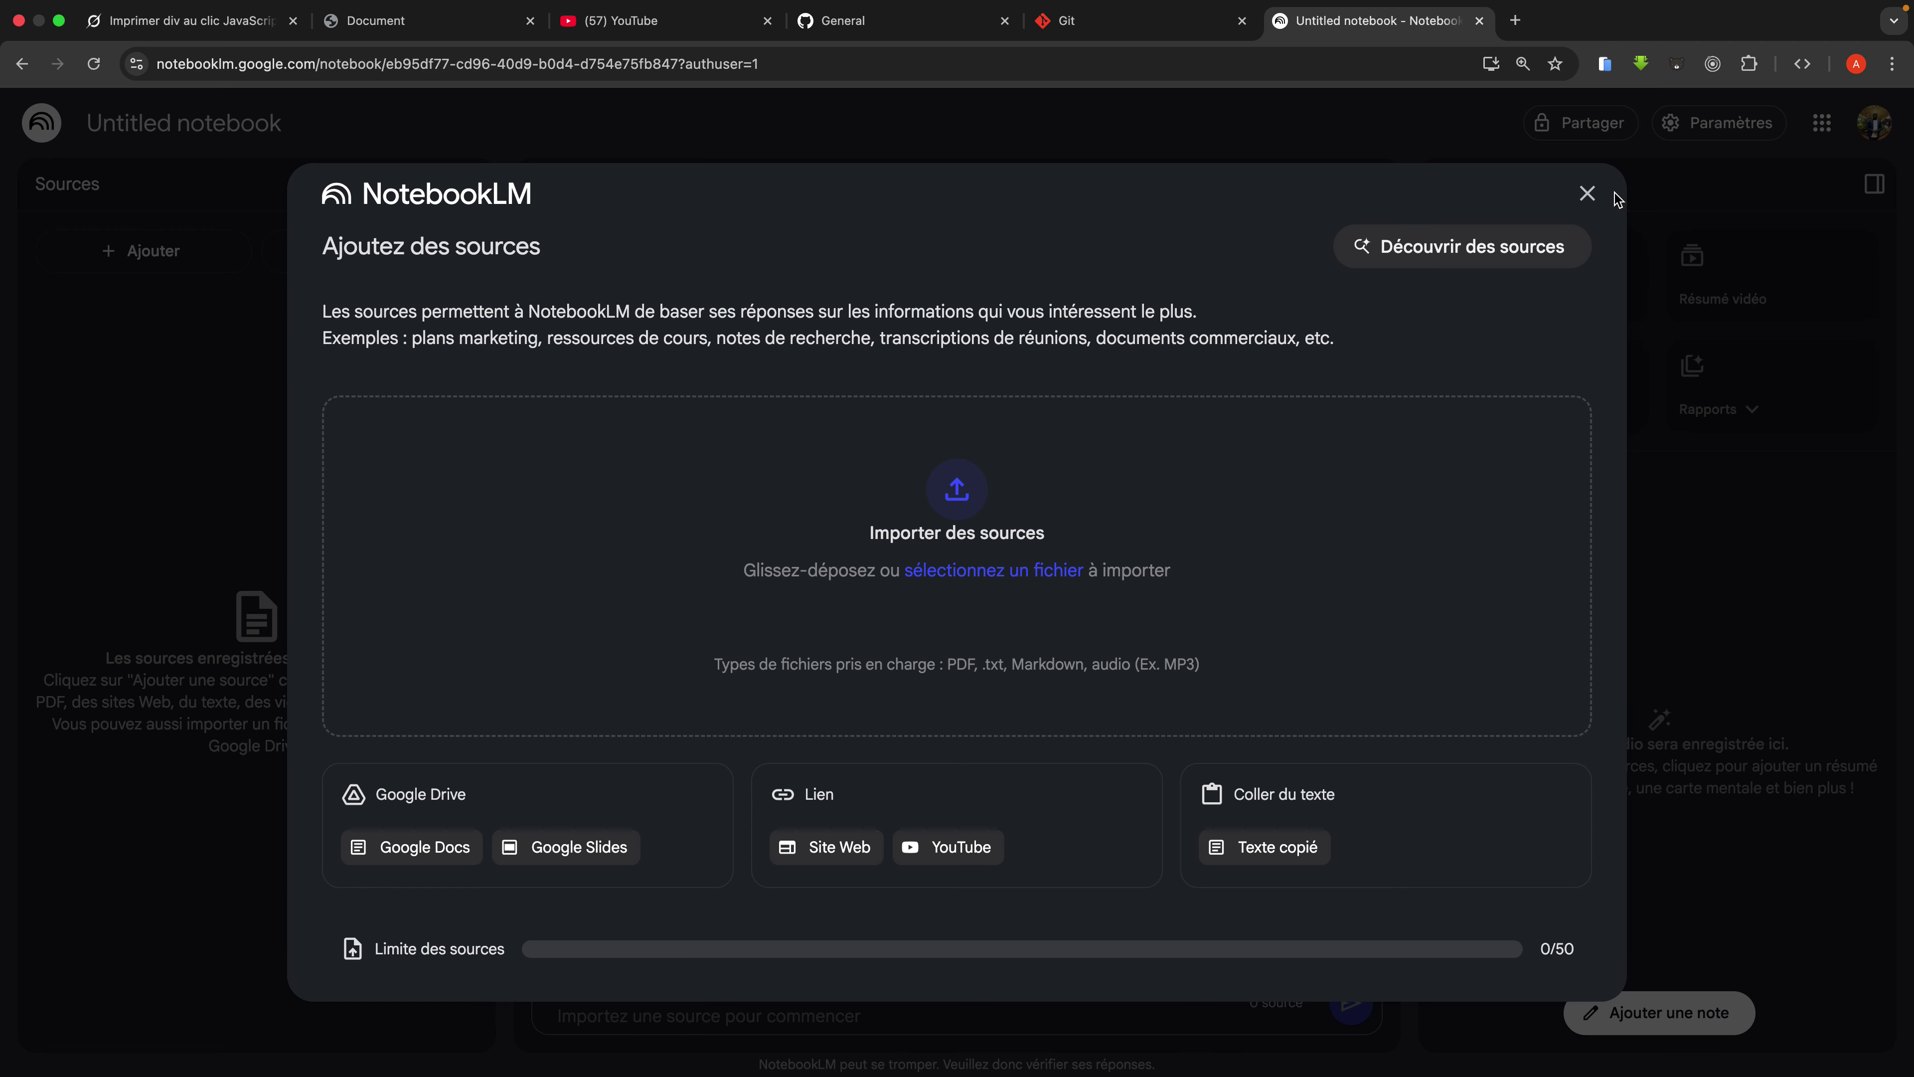
{"action": "left_click", "coordinate": [1587, 193]}
{"action": "left_click", "coordinate": [40, 122]}
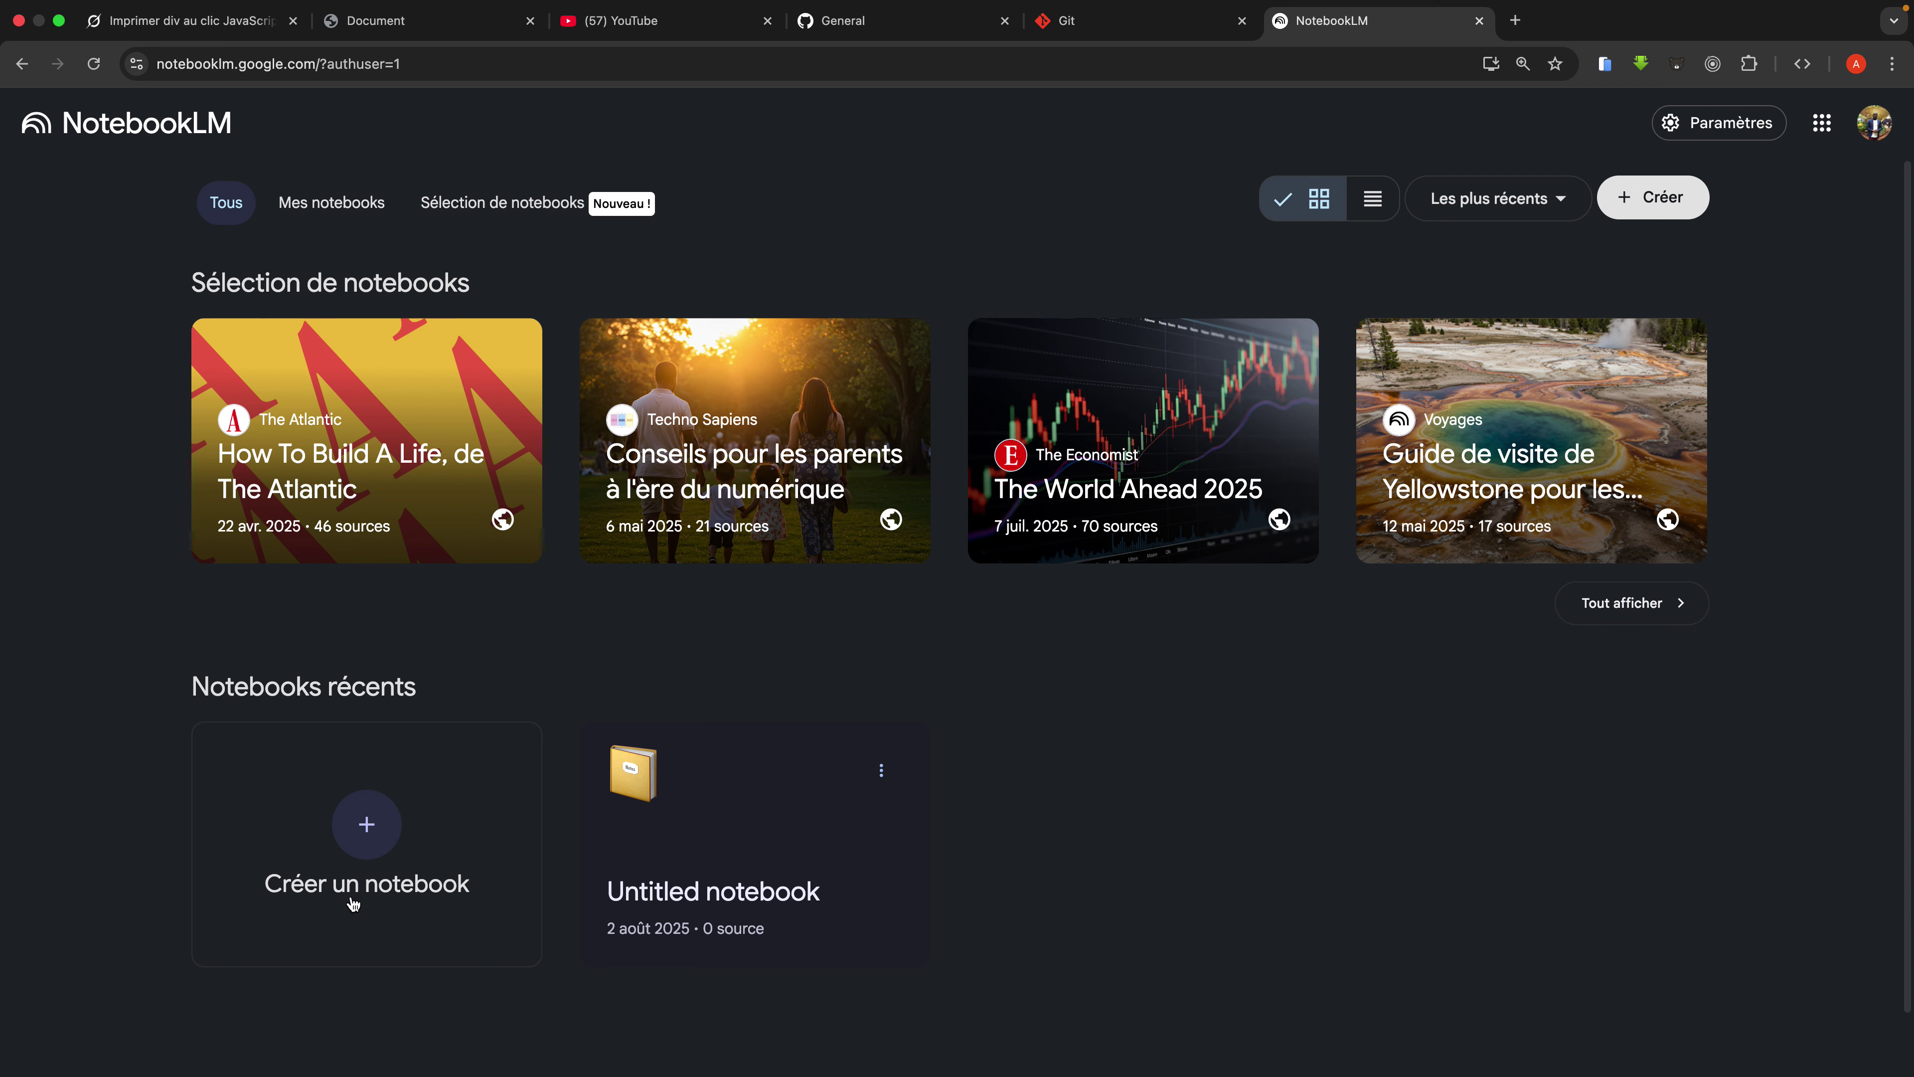
{"action": "left_click", "coordinate": [881, 770]}
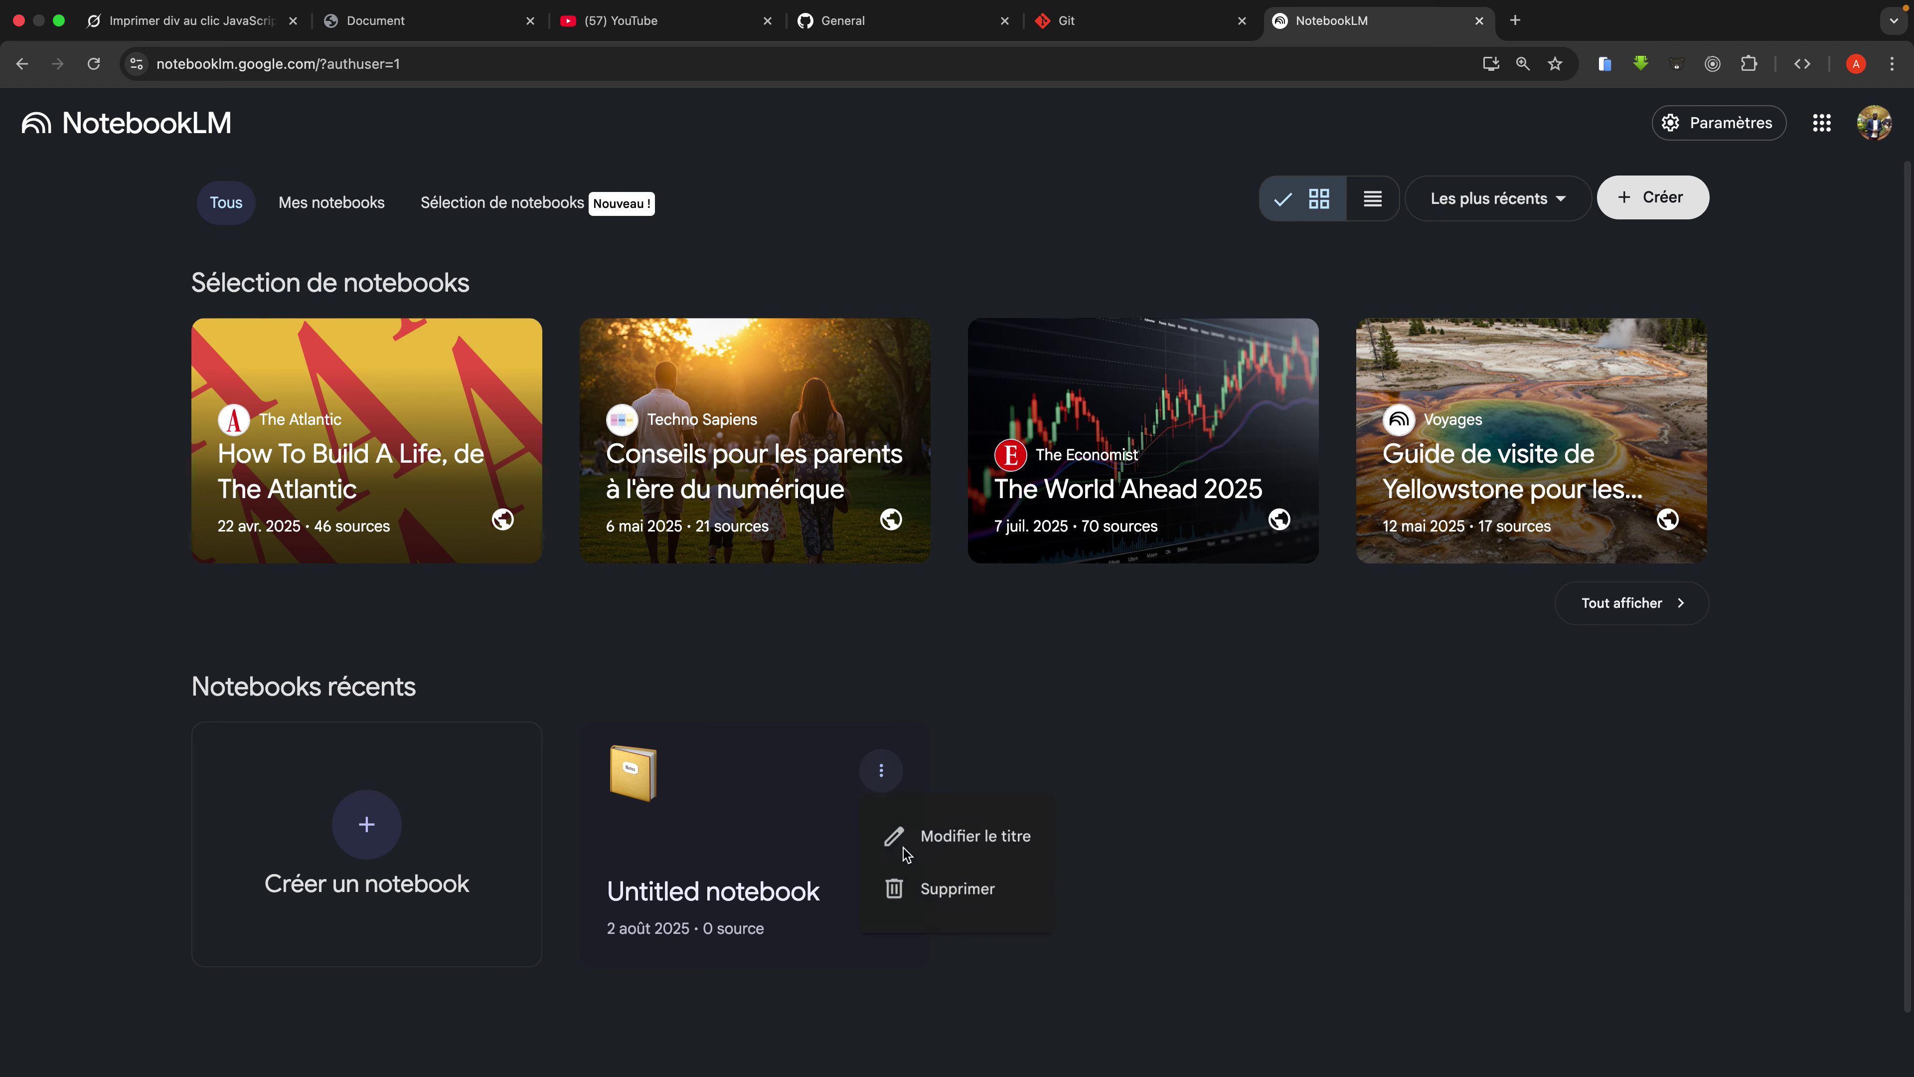
{"action": "left_click", "coordinate": [951, 909]}
{"action": "left_click", "coordinate": [1149, 656]}
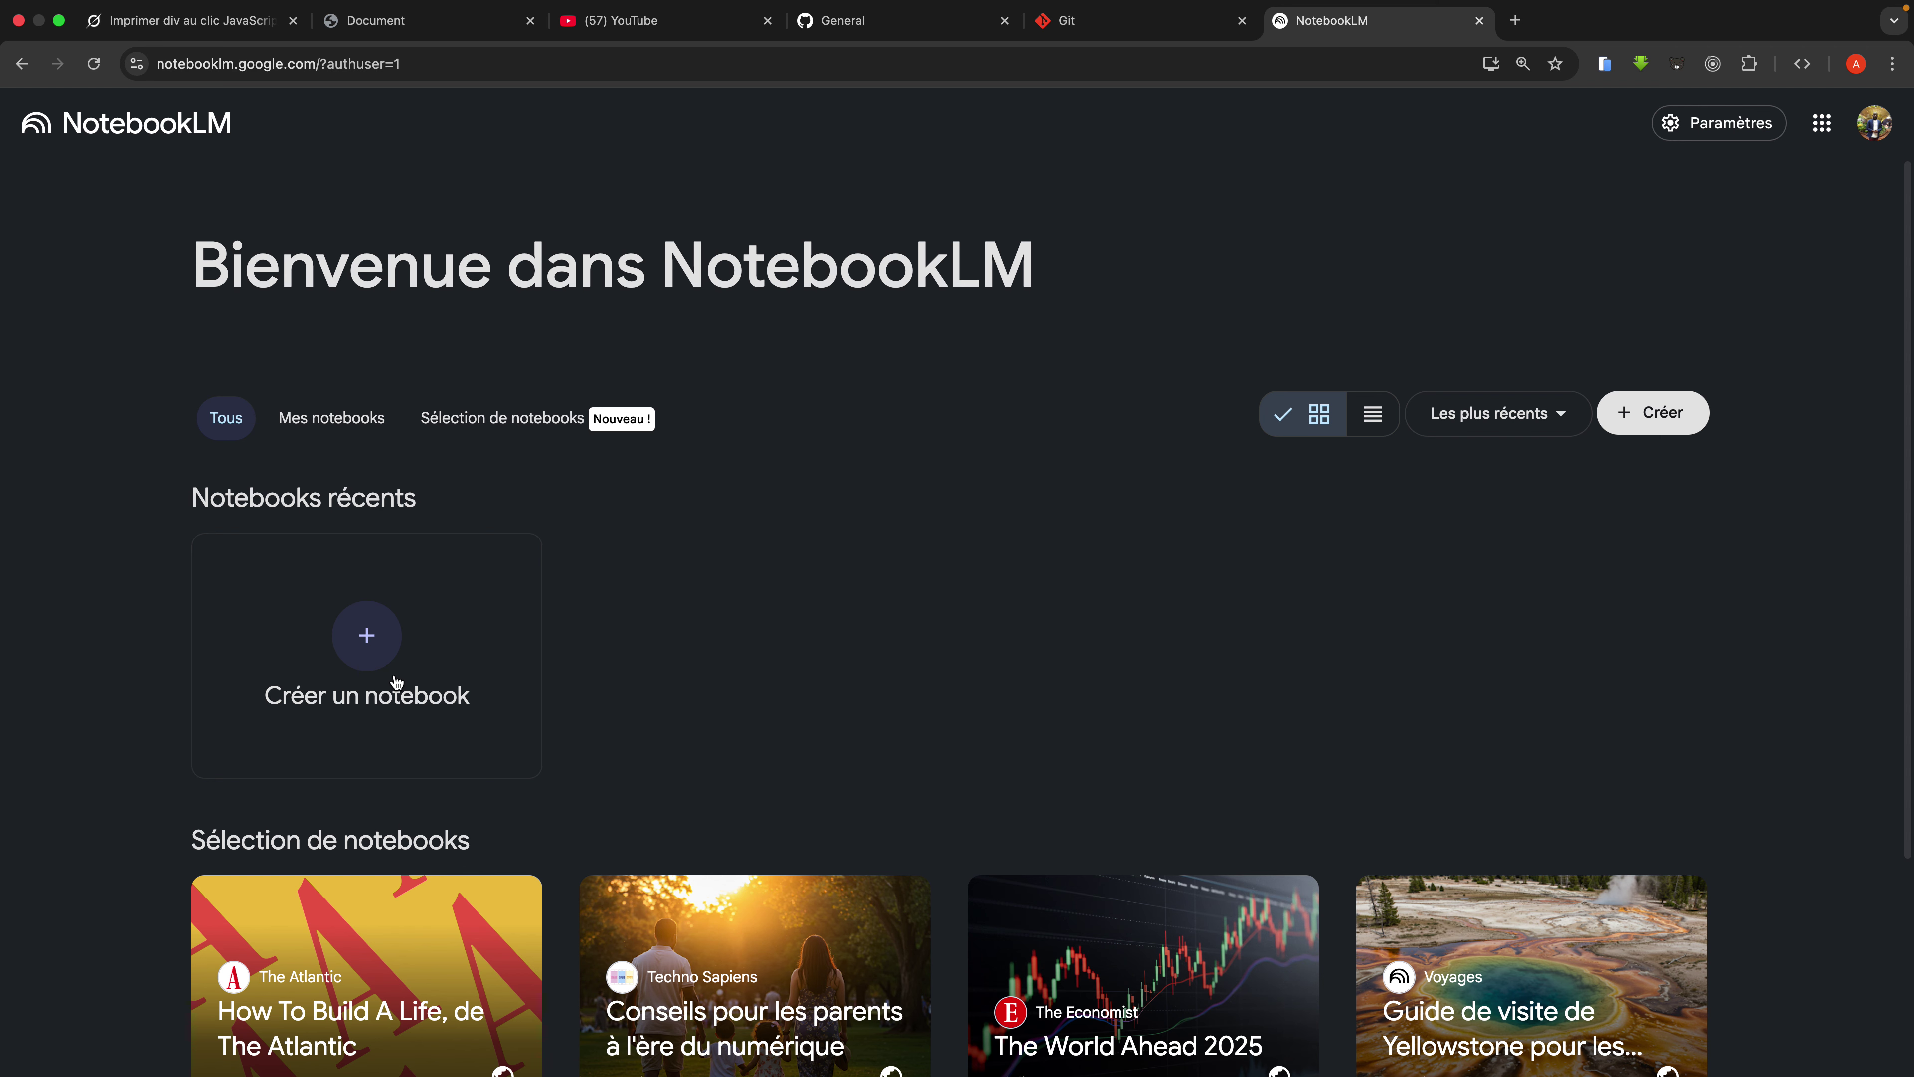
Step: Create a new notebook and choose YouTube as the type of source to import
{"action": "left_click", "coordinate": [397, 683]}
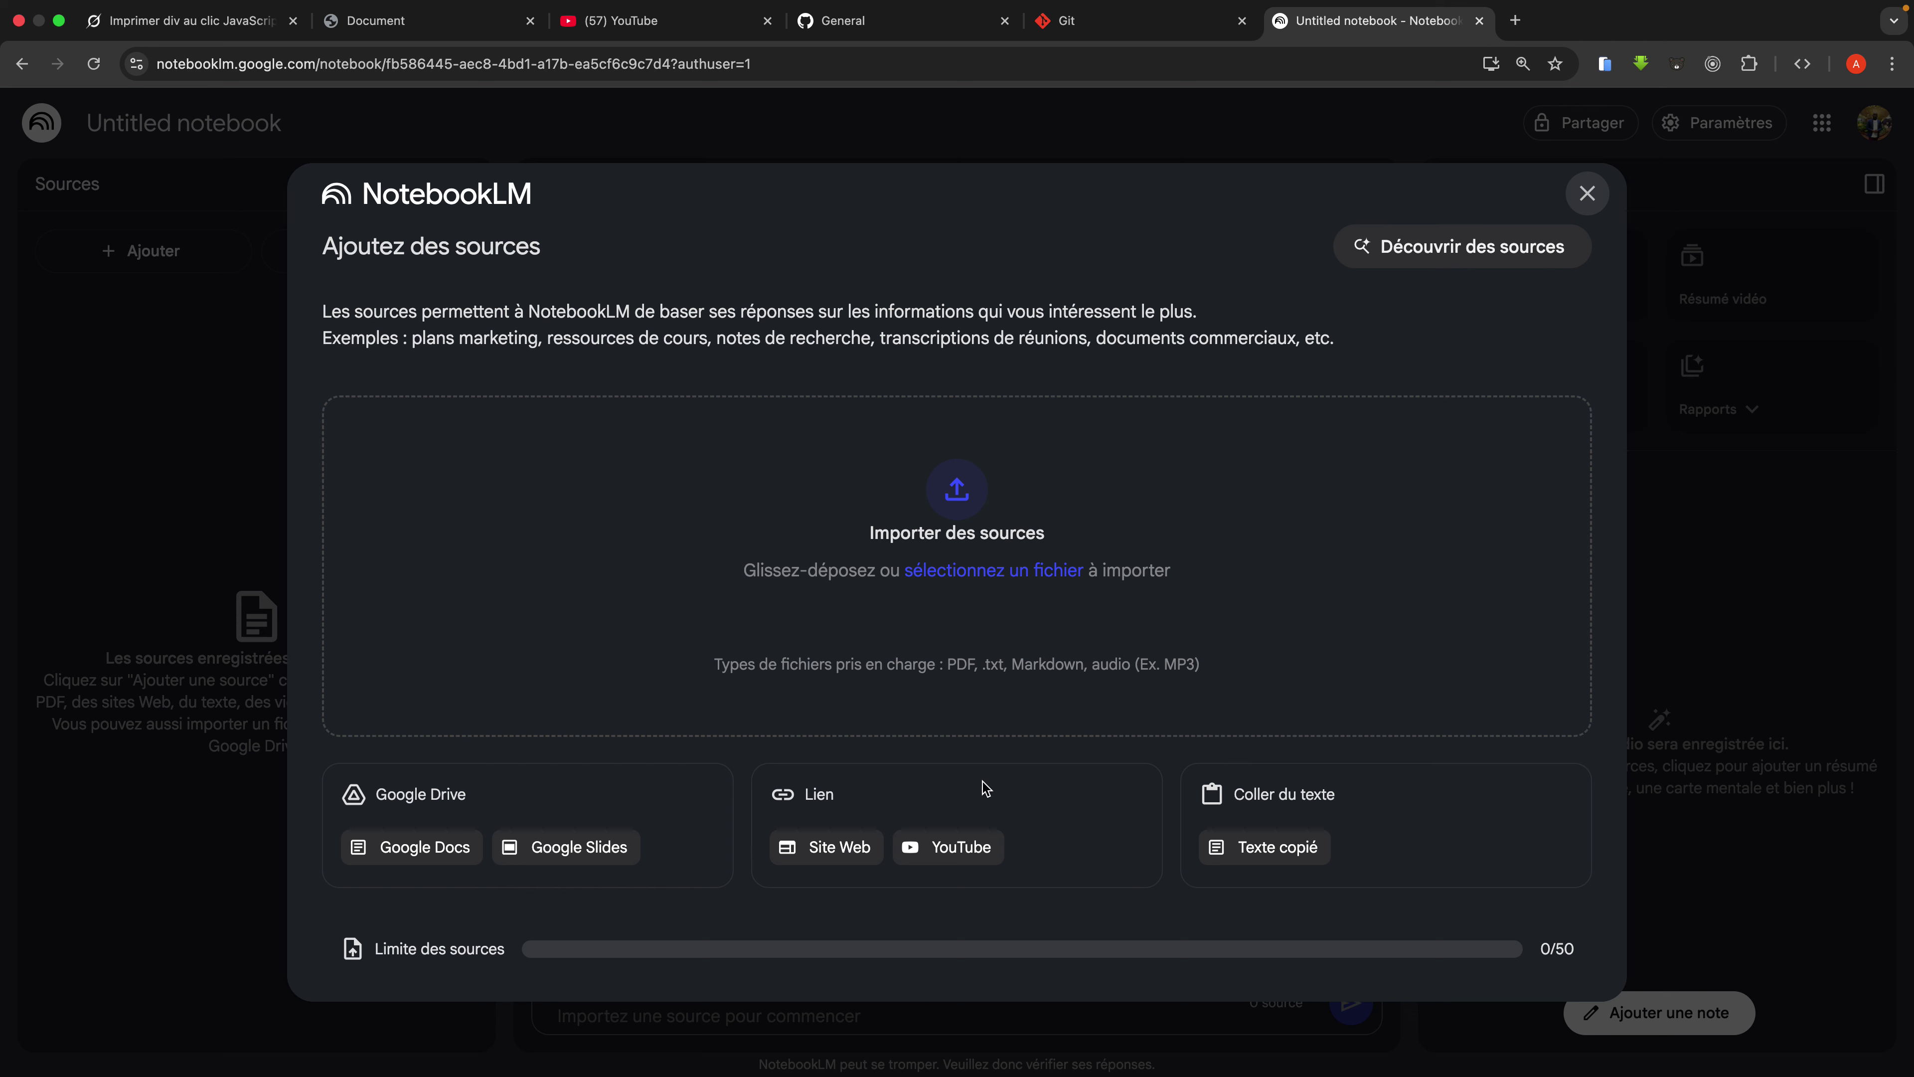
{"action": "left_click", "coordinate": [952, 855]}
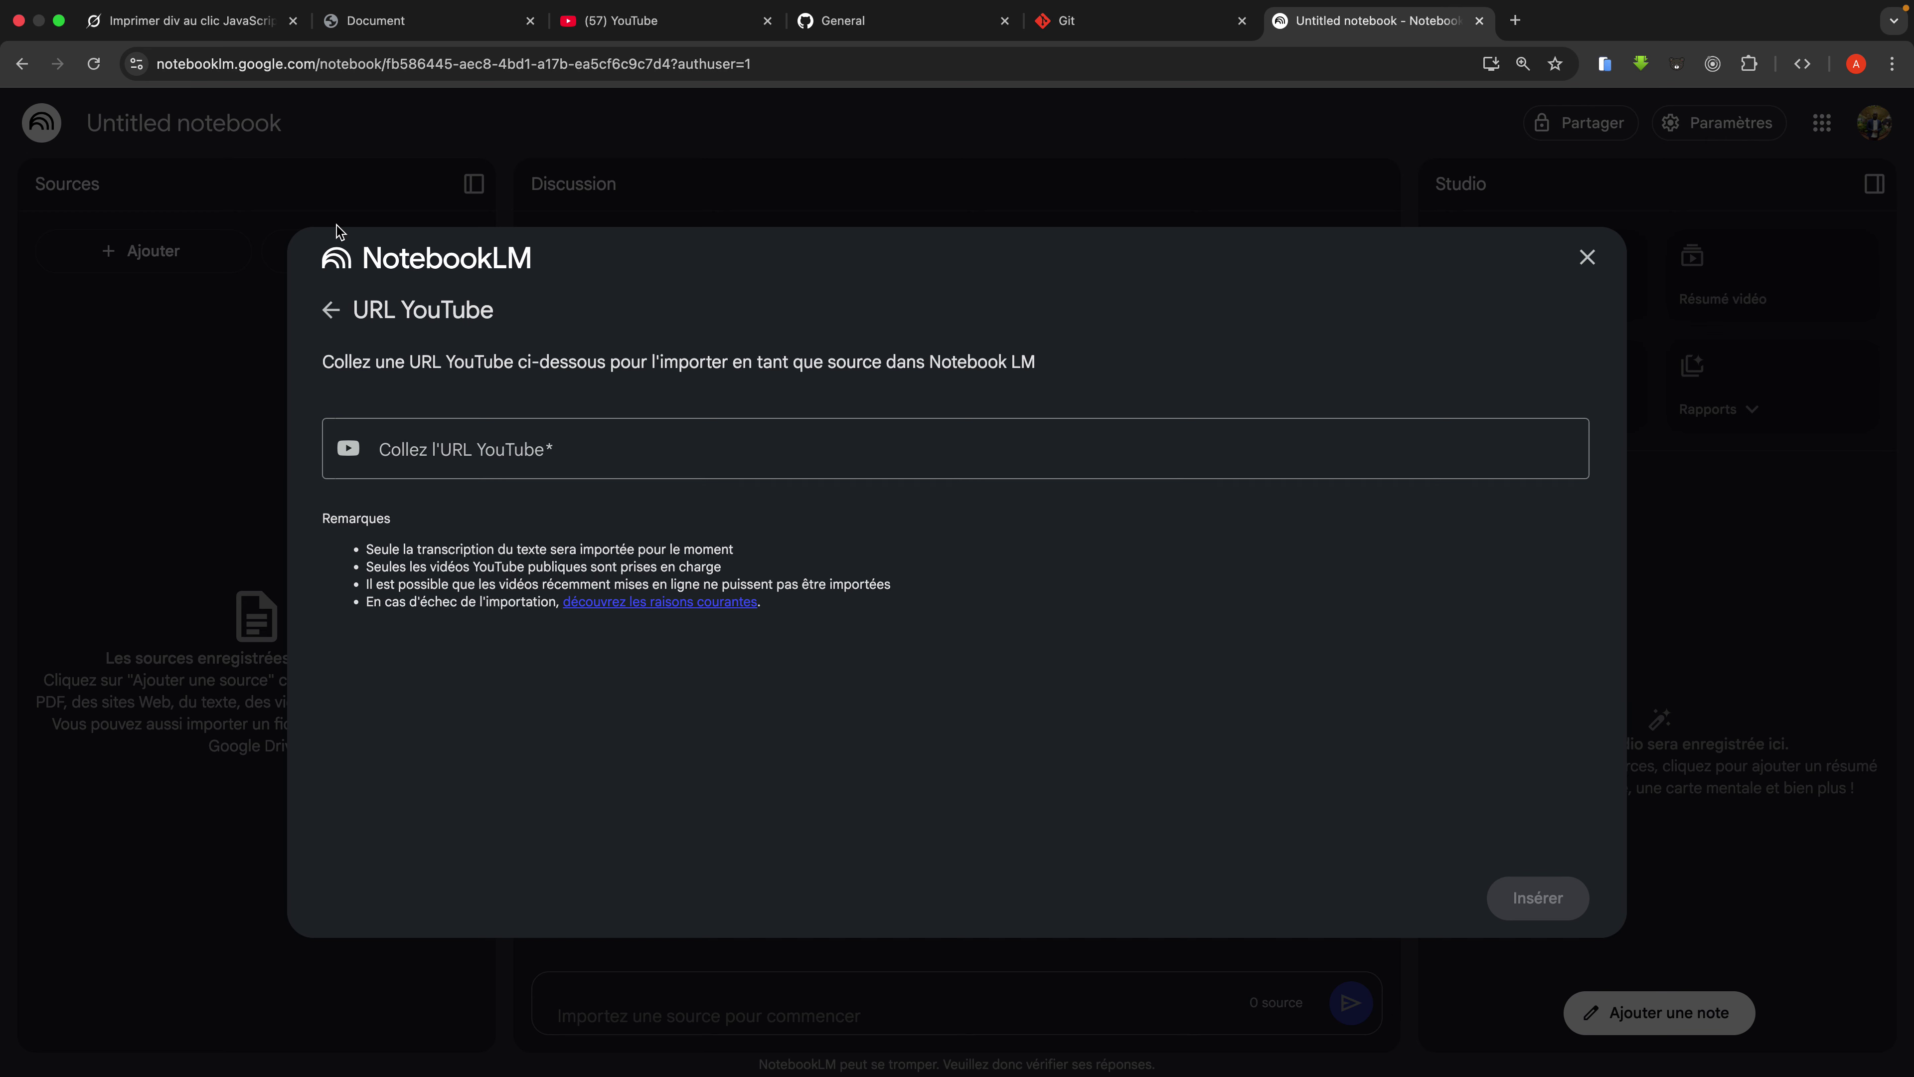
Step: Switch to YouTube, search for "tknomisa officiel" and open the TknoDev School Officiel channel
{"action": "left_click", "coordinate": [633, 21]}
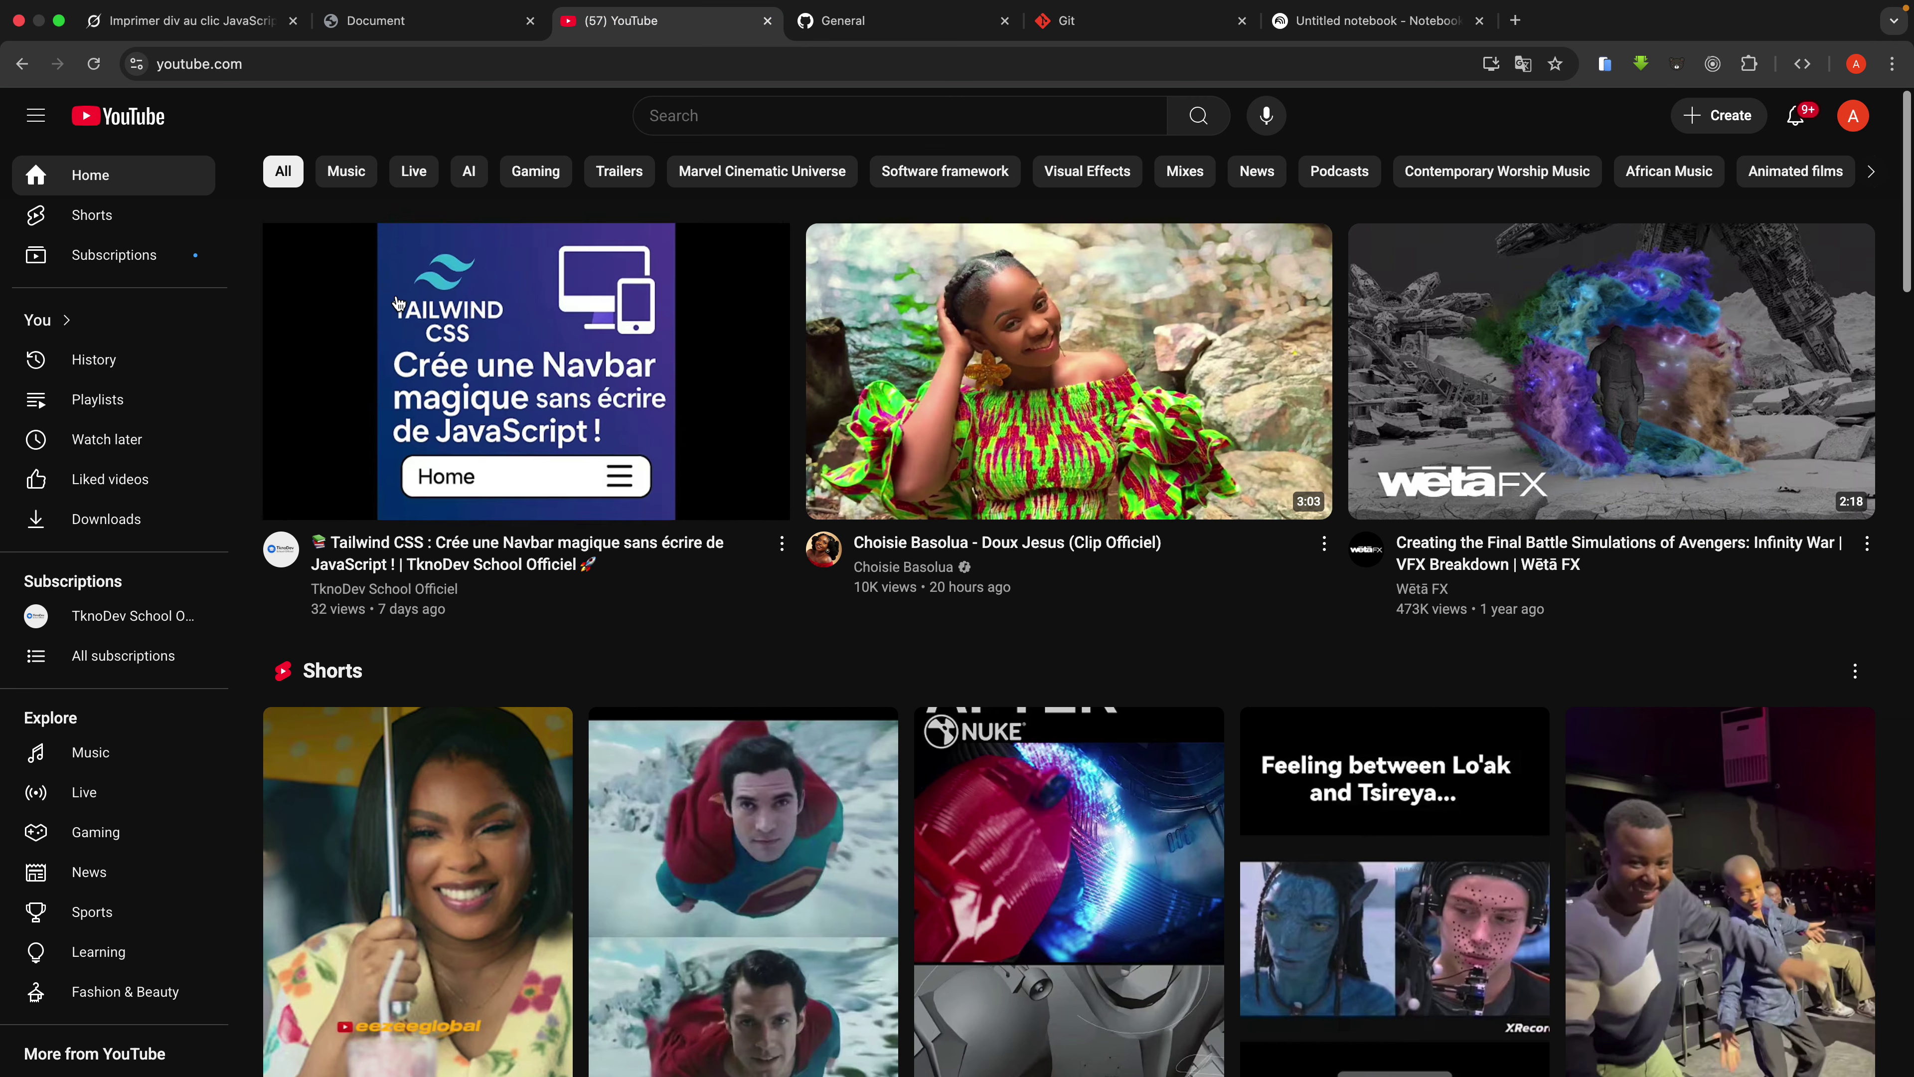
{"action": "left_click", "coordinate": [737, 132]}
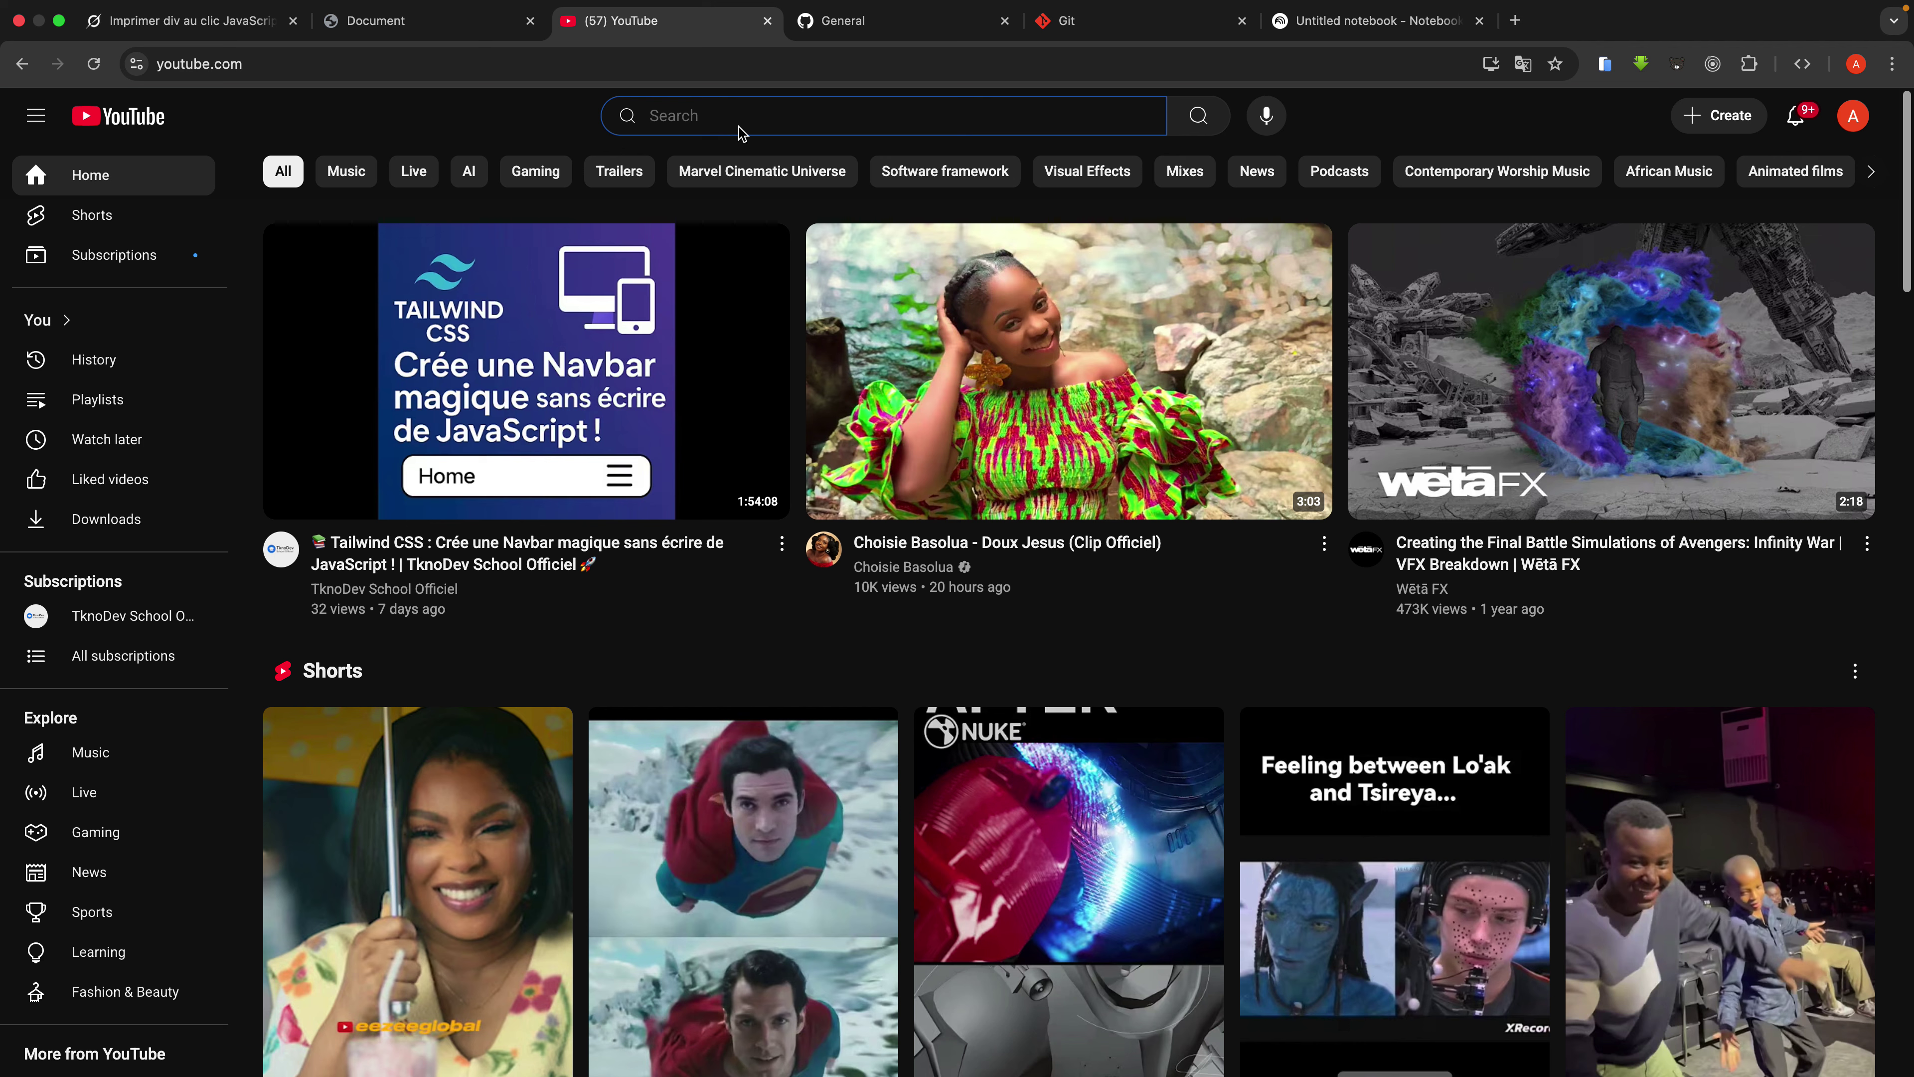
{"action": "type", "text": "tk,n"}
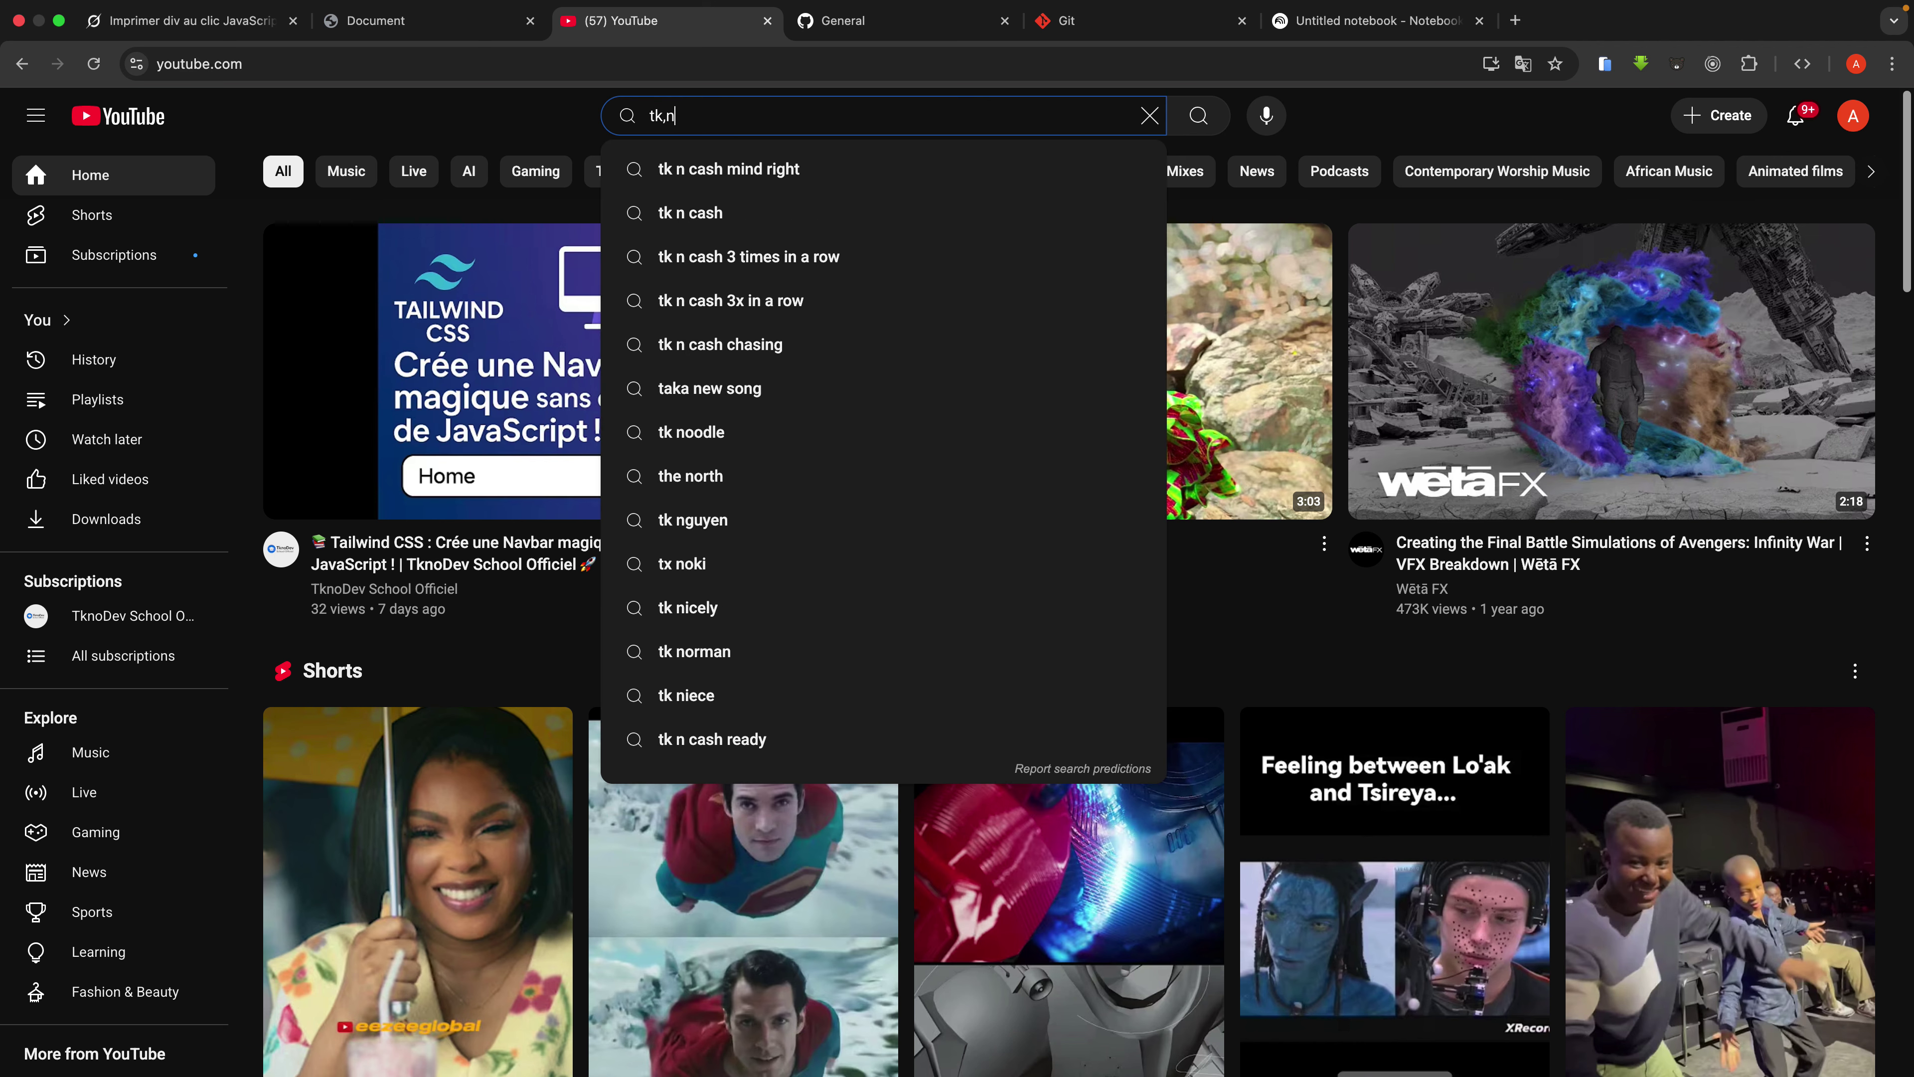
{"action": "key", "text": "BackSpace"}
{"action": "key", "text": "BackSpace"}
{"action": "key", "text": "Down"}
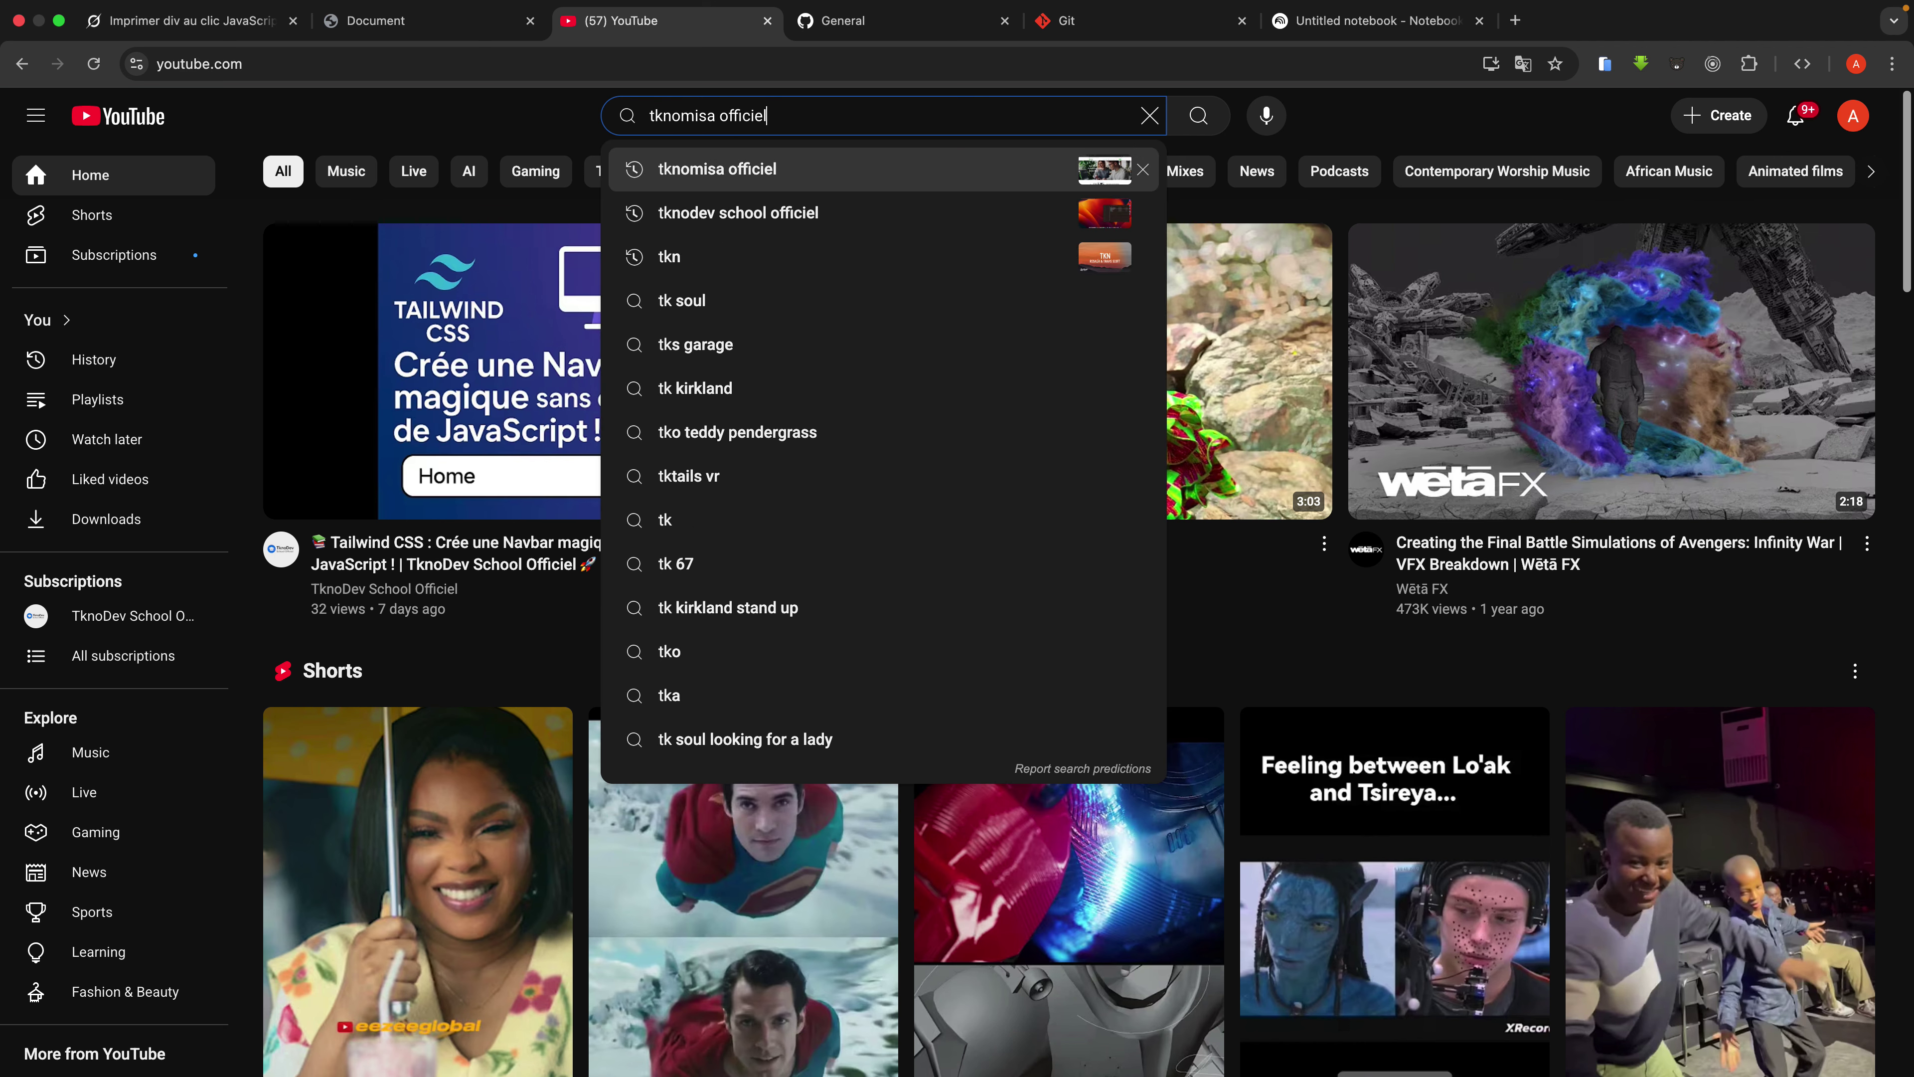
{"action": "key", "text": "Return"}
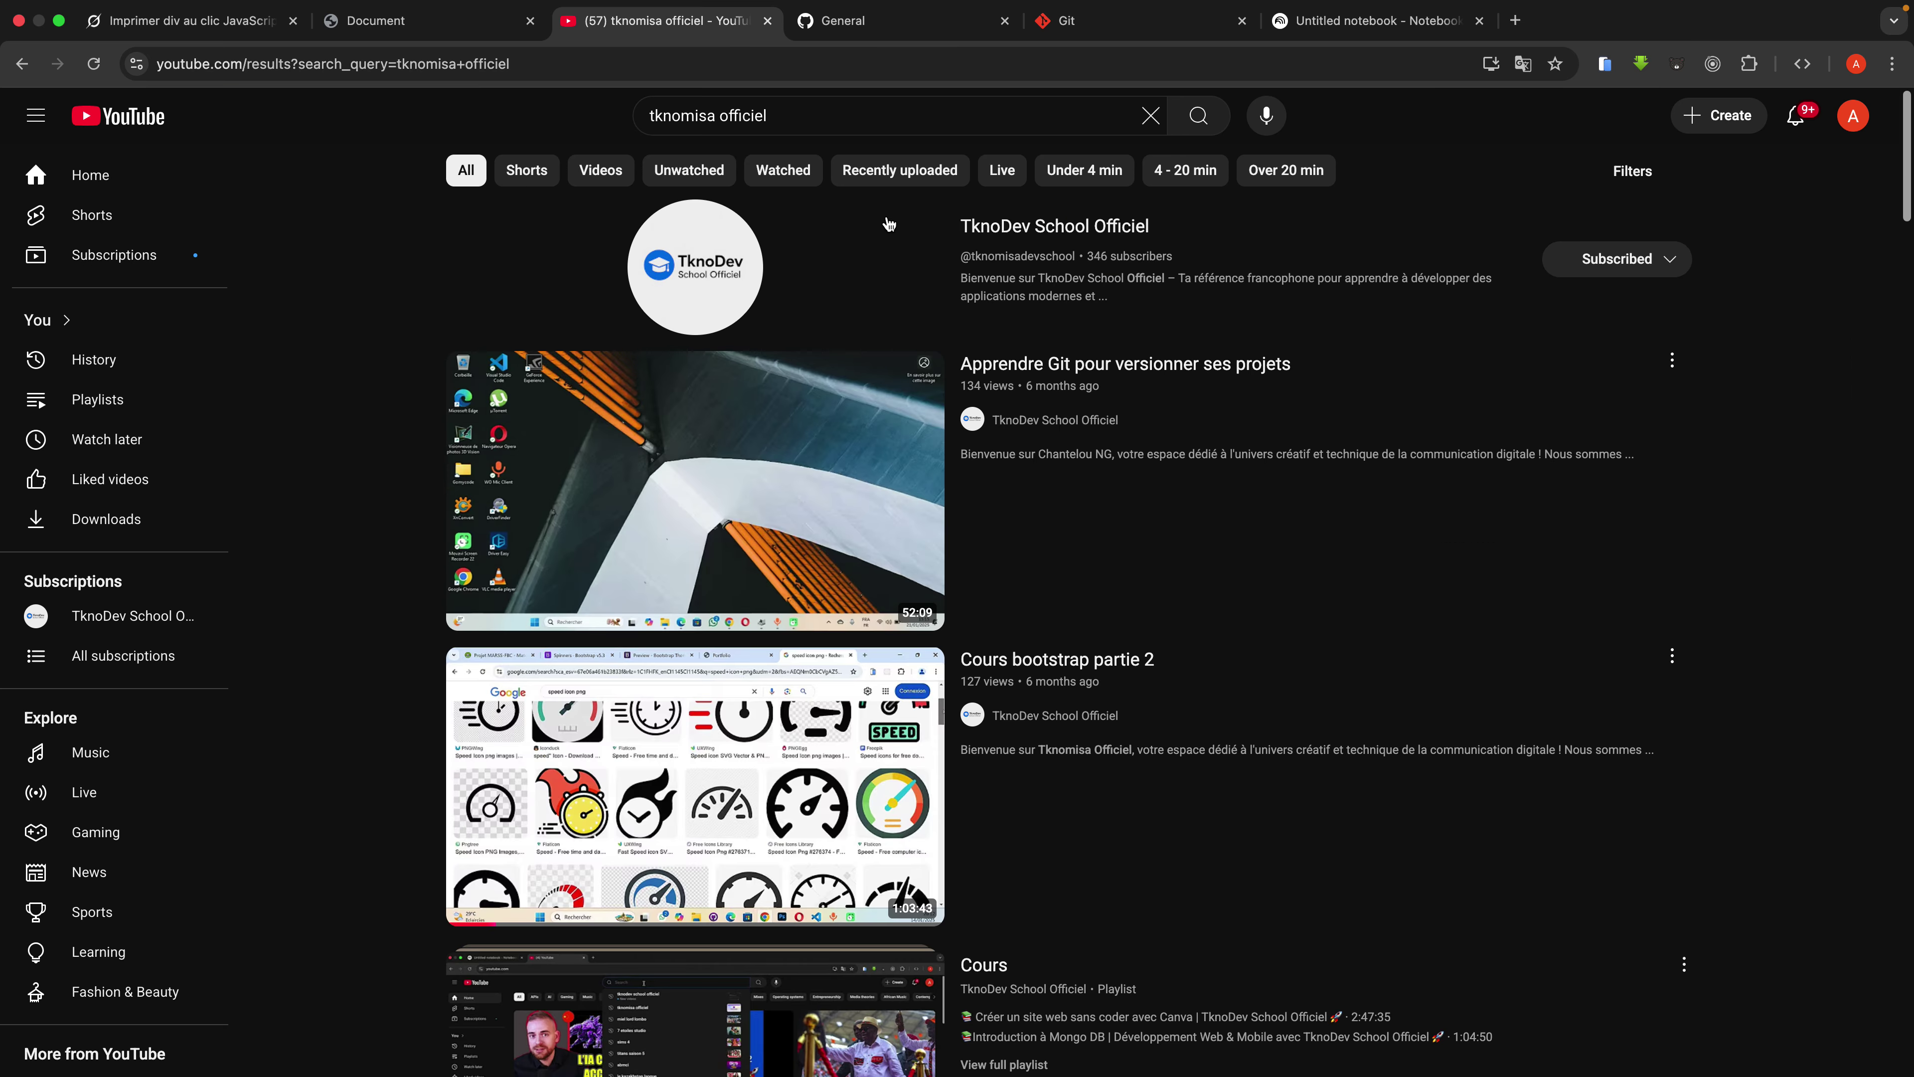
{"action": "left_click", "coordinate": [1012, 230]}
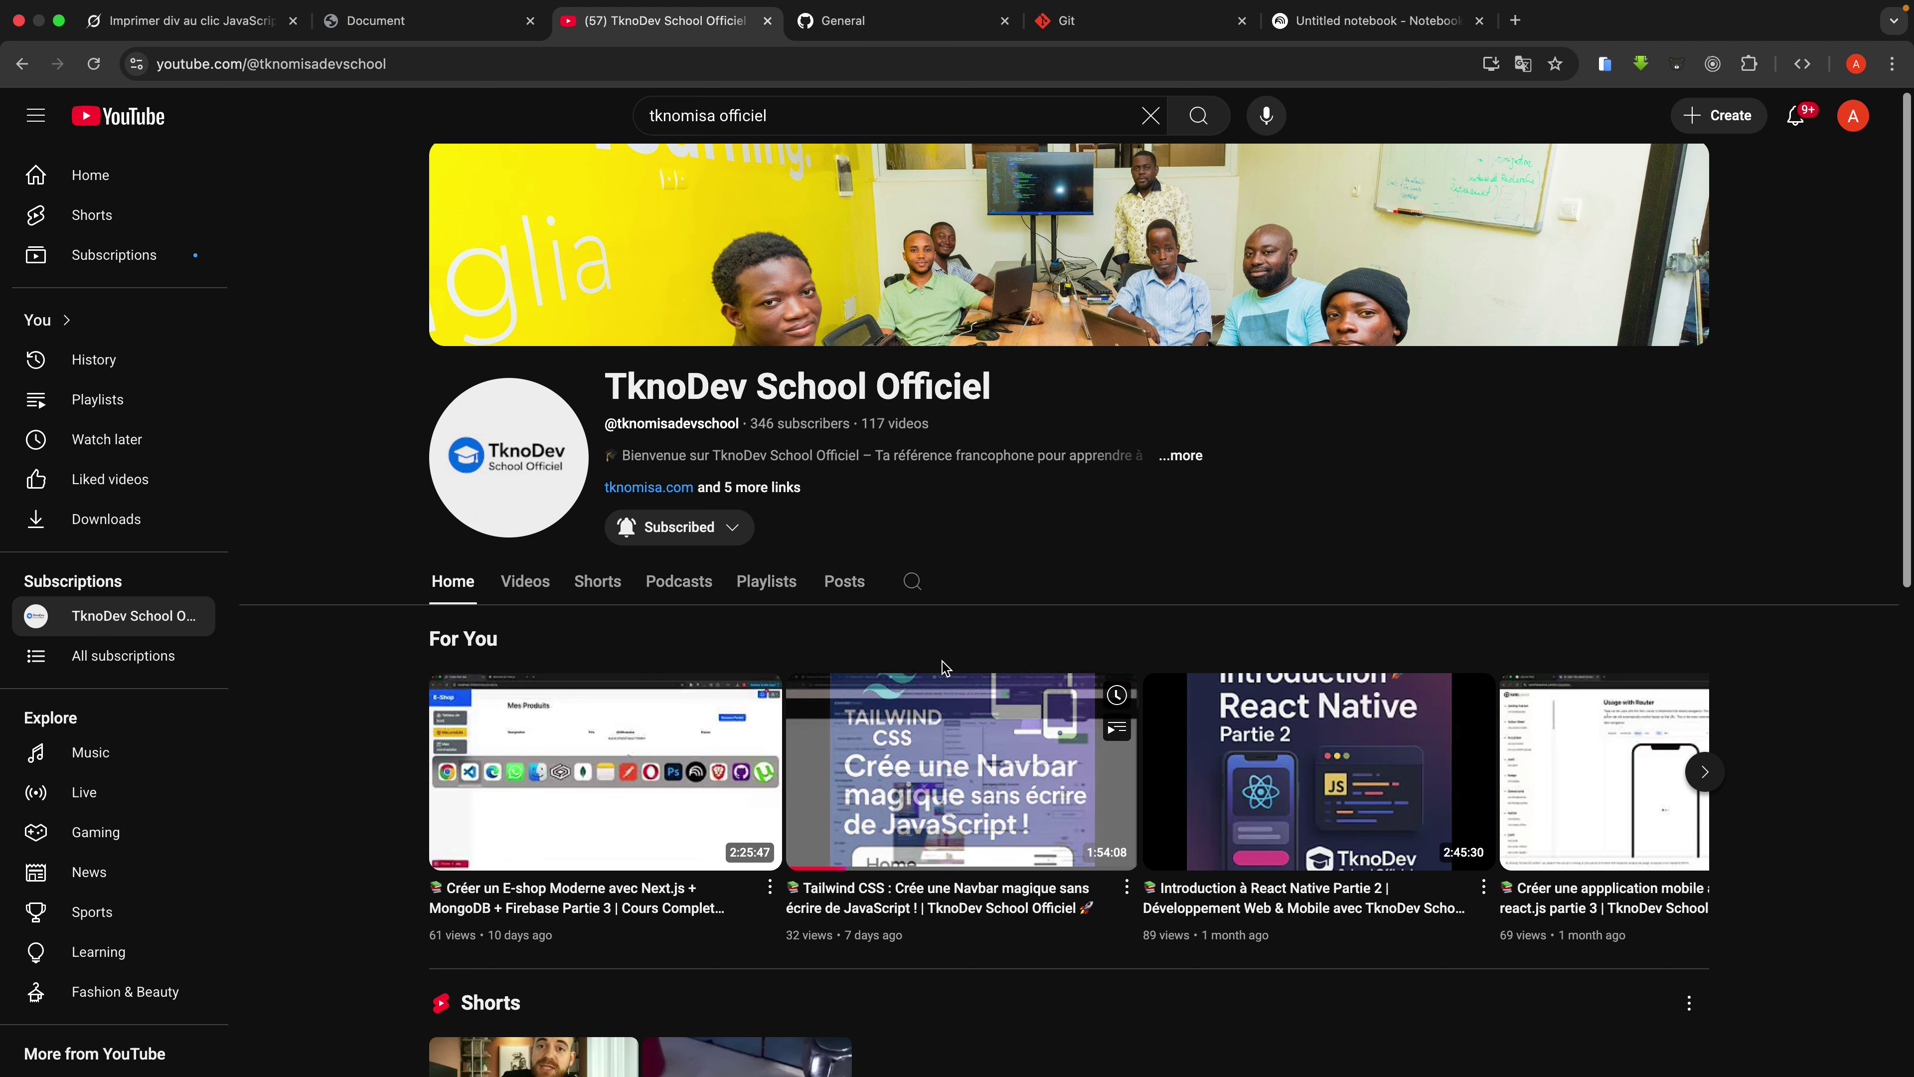
Step: Search within the TknoDev School Officiel channel for "navb" and for "barre"
{"action": "scroll", "coordinate": [858, 867], "scroll_direction": "down", "scroll_amount": 1}
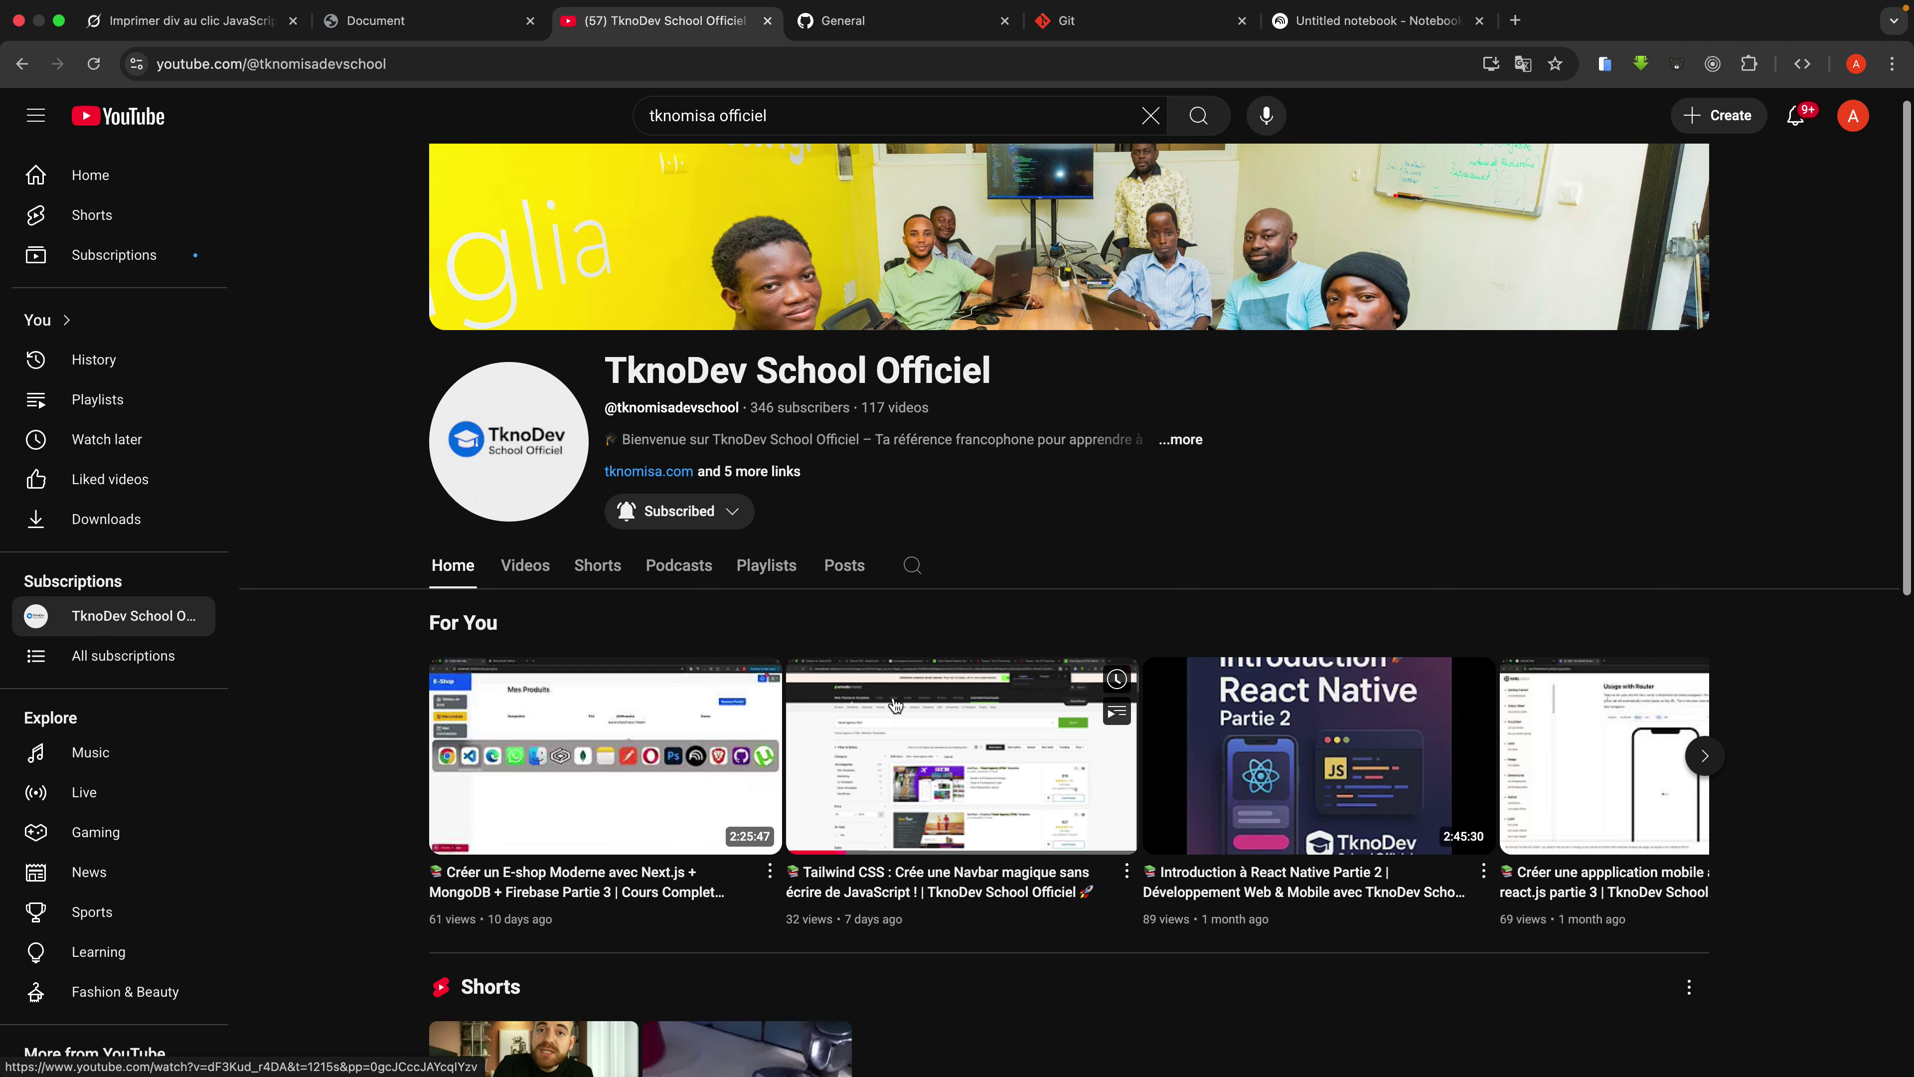
{"action": "scroll", "coordinate": [781, 956], "scroll_direction": "down", "scroll_amount": 1}
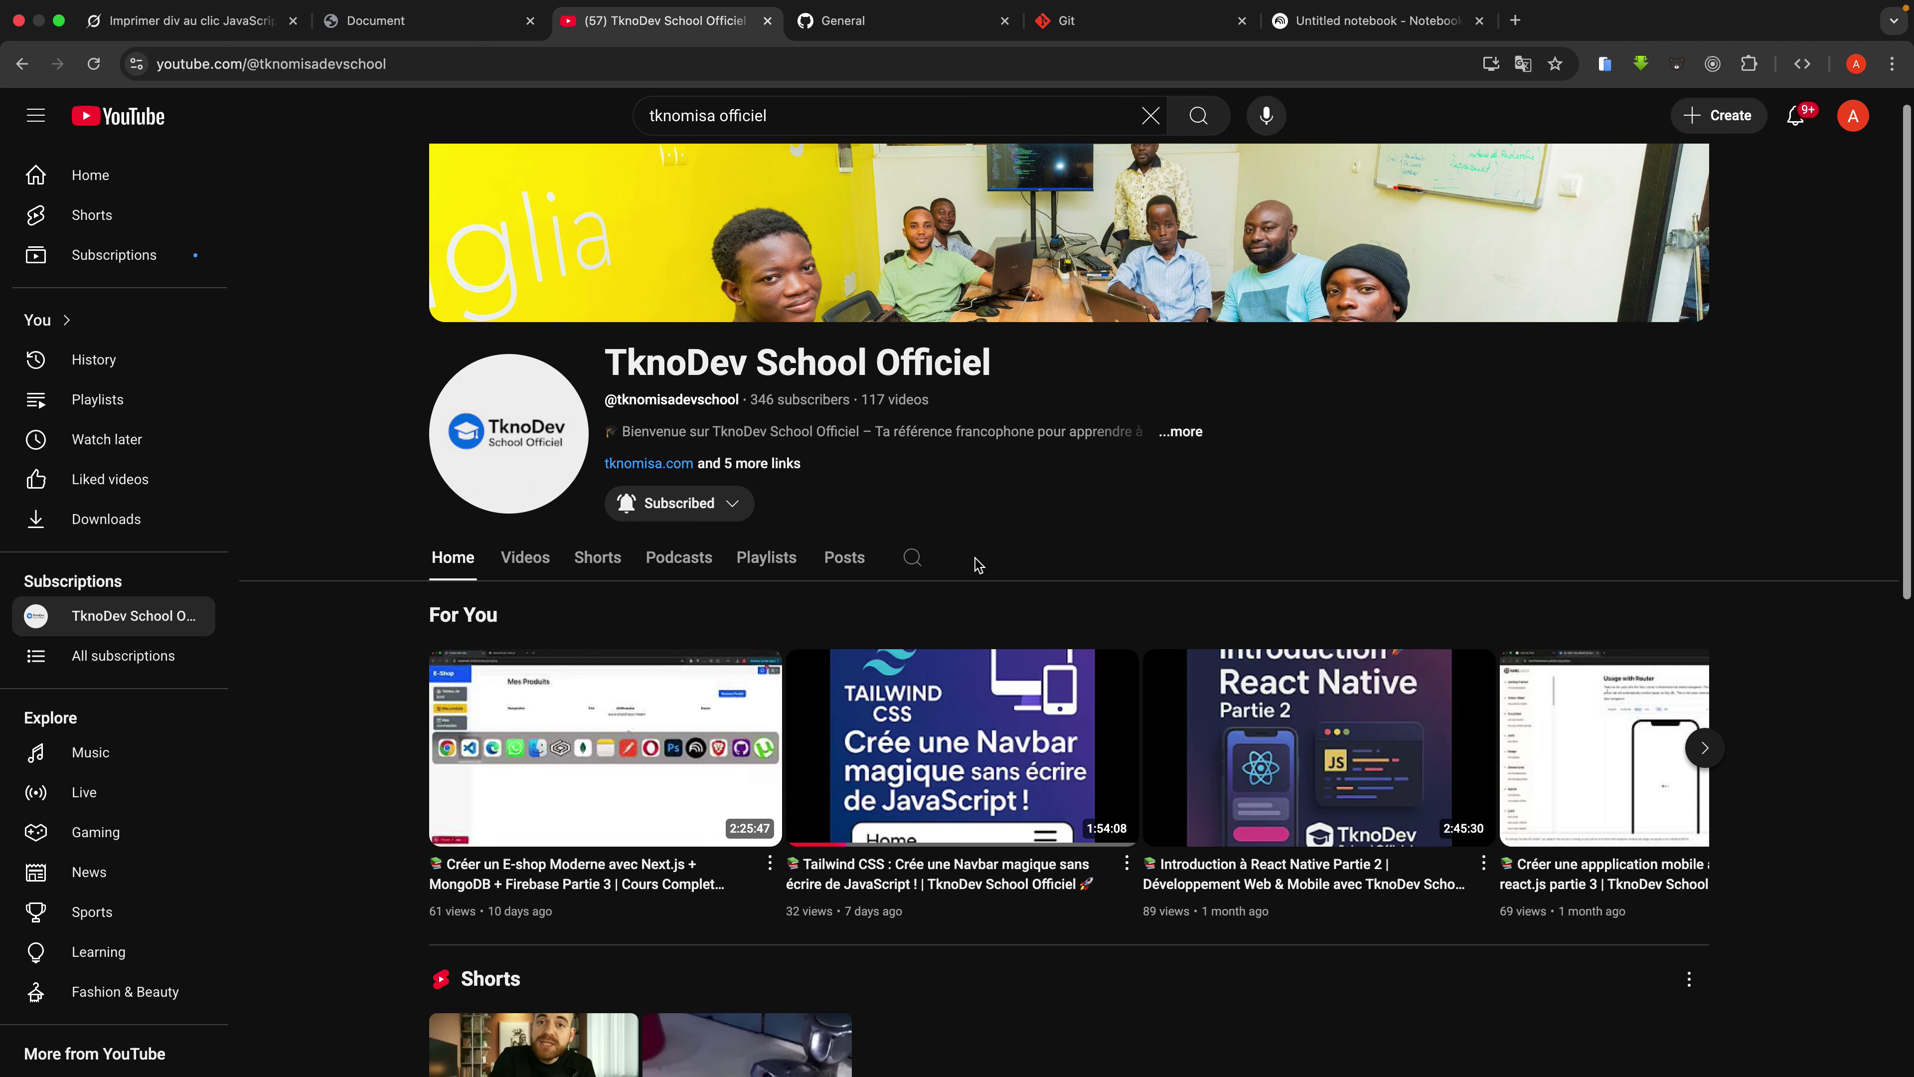
{"action": "left_click", "coordinate": [914, 561]}
{"action": "type", "text": "navb"}
{"action": "key", "text": "Return"}
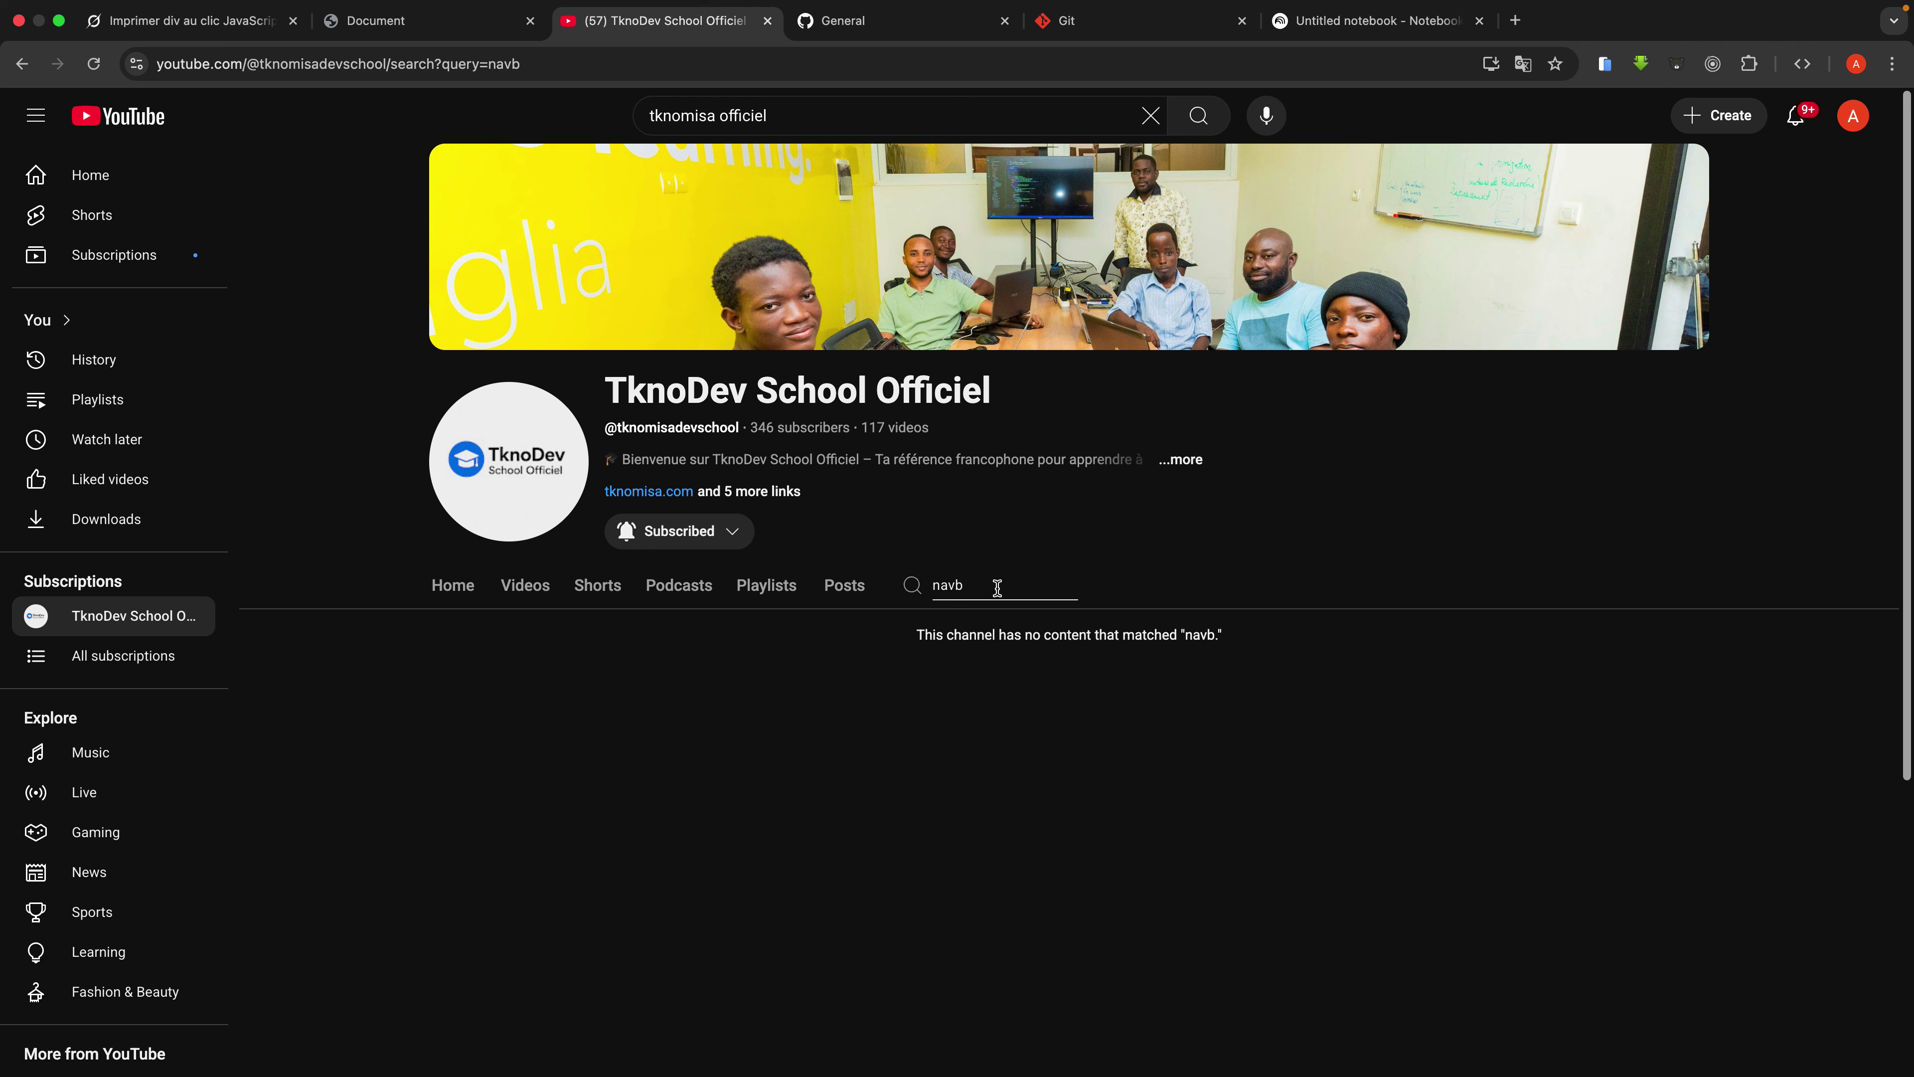
{"action": "left_click", "coordinate": [905, 591]}
{"action": "key", "text": "BackSpace"}
{"action": "type", "text": "barre"}
{"action": "key", "text": "Return"}
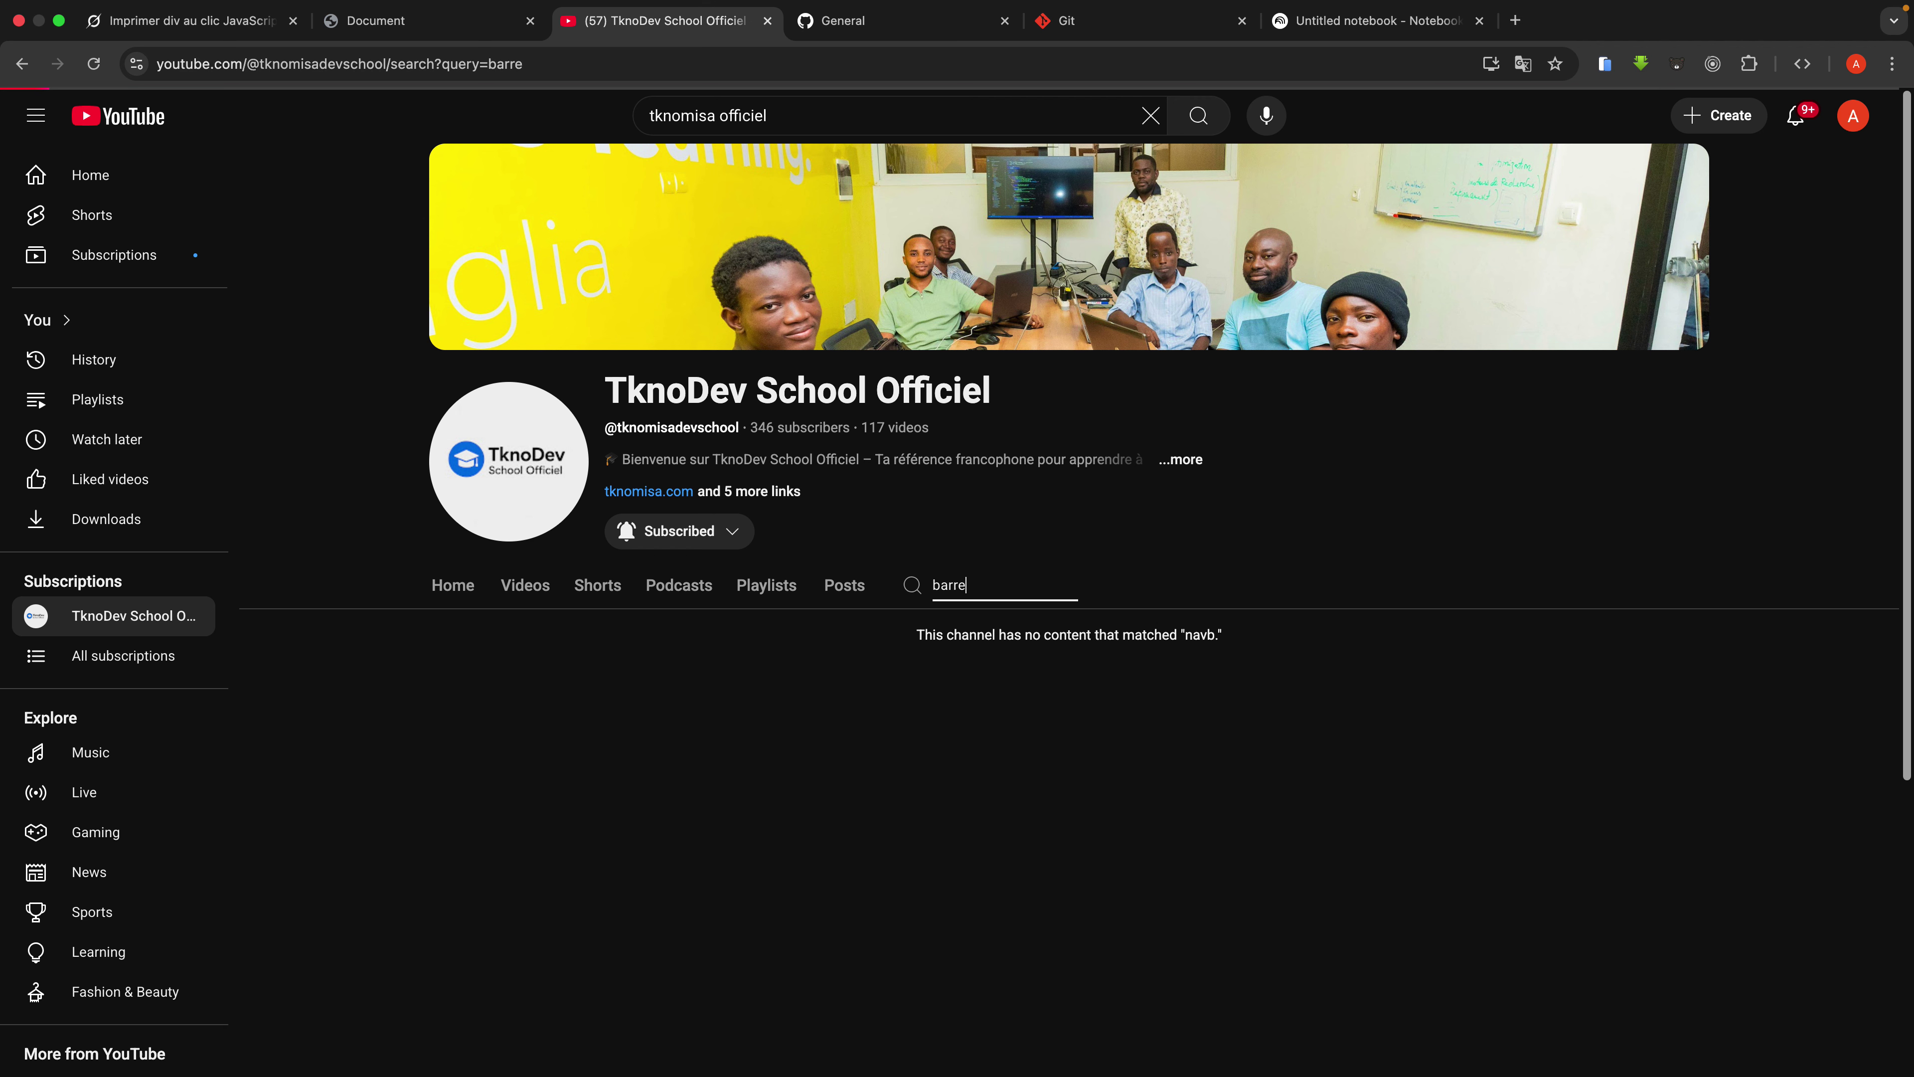
Step: Search the channel for "créé une" and open the video "Crée une Navbar responsive sans une ligne de JS"
{"action": "left_click", "coordinate": [763, 599]}
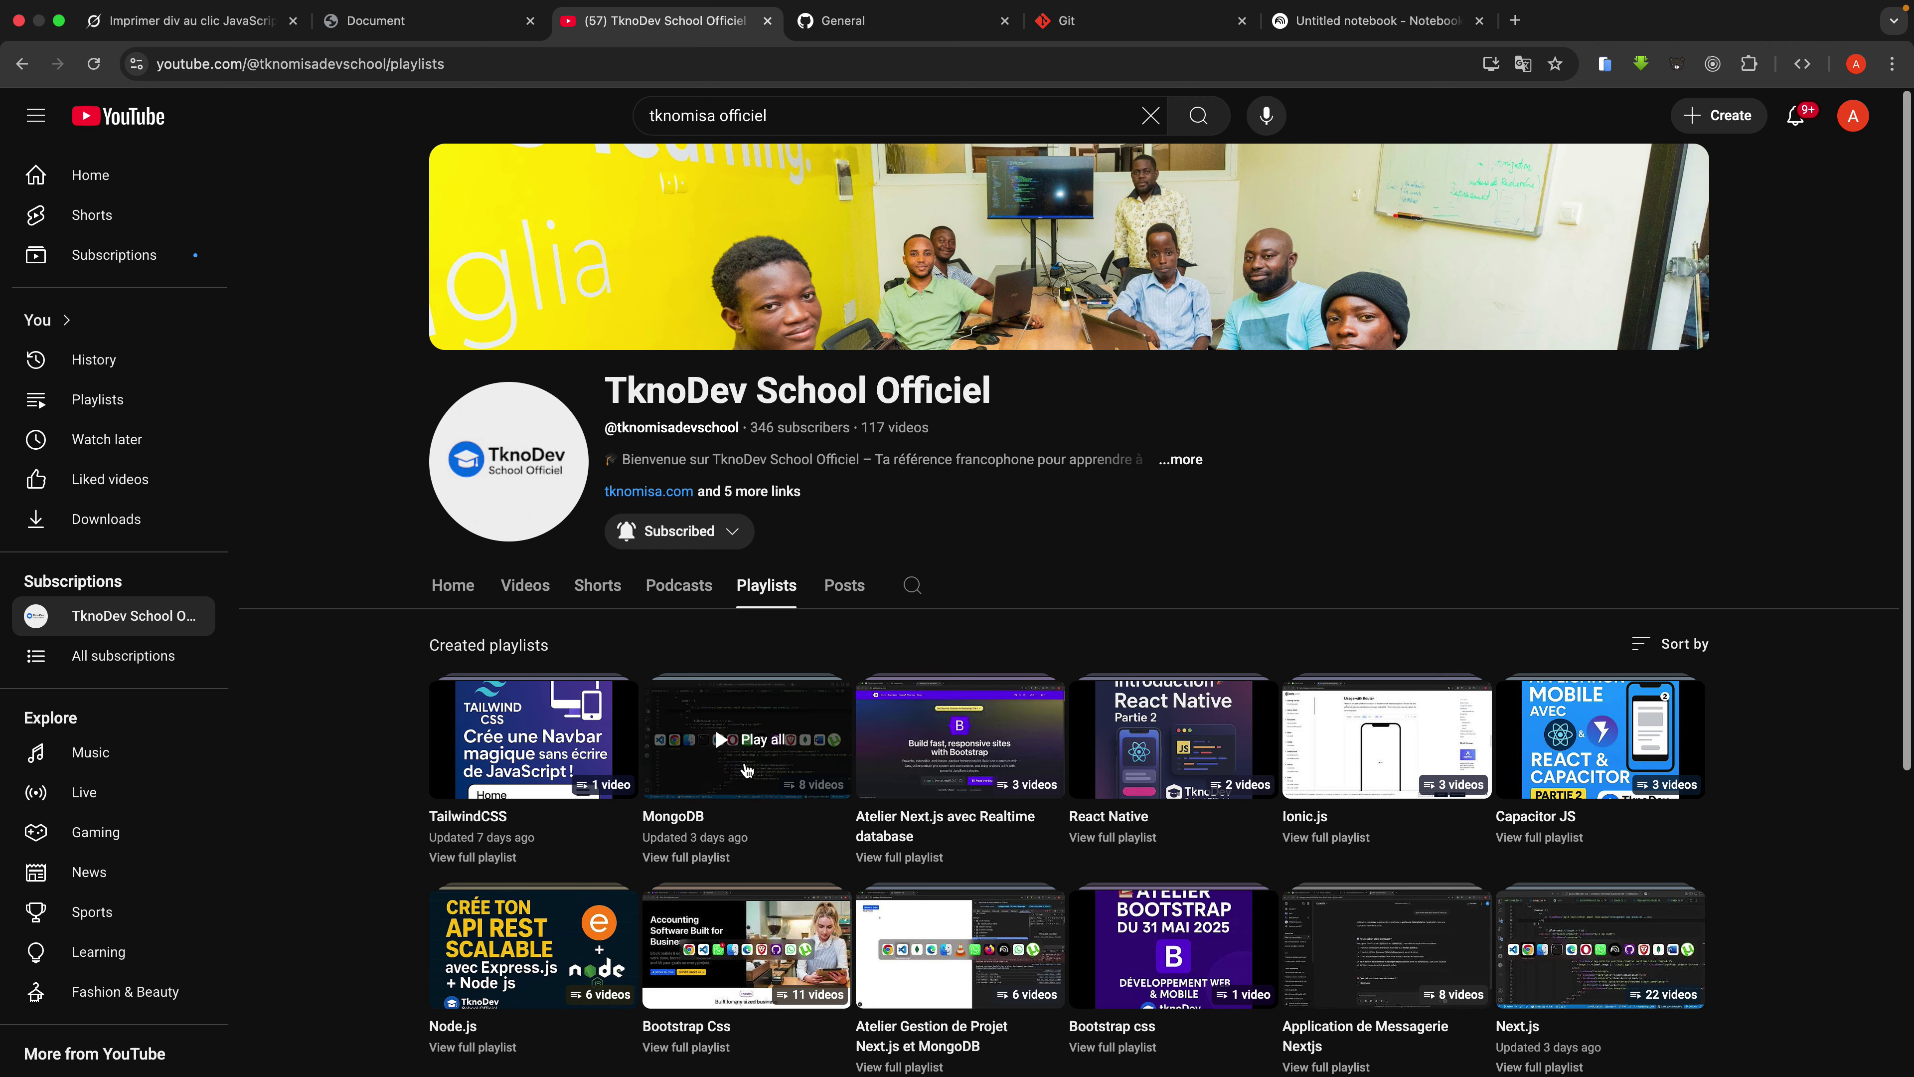
{"action": "scroll", "coordinate": [741, 725], "scroll_direction": "down", "scroll_amount": 6}
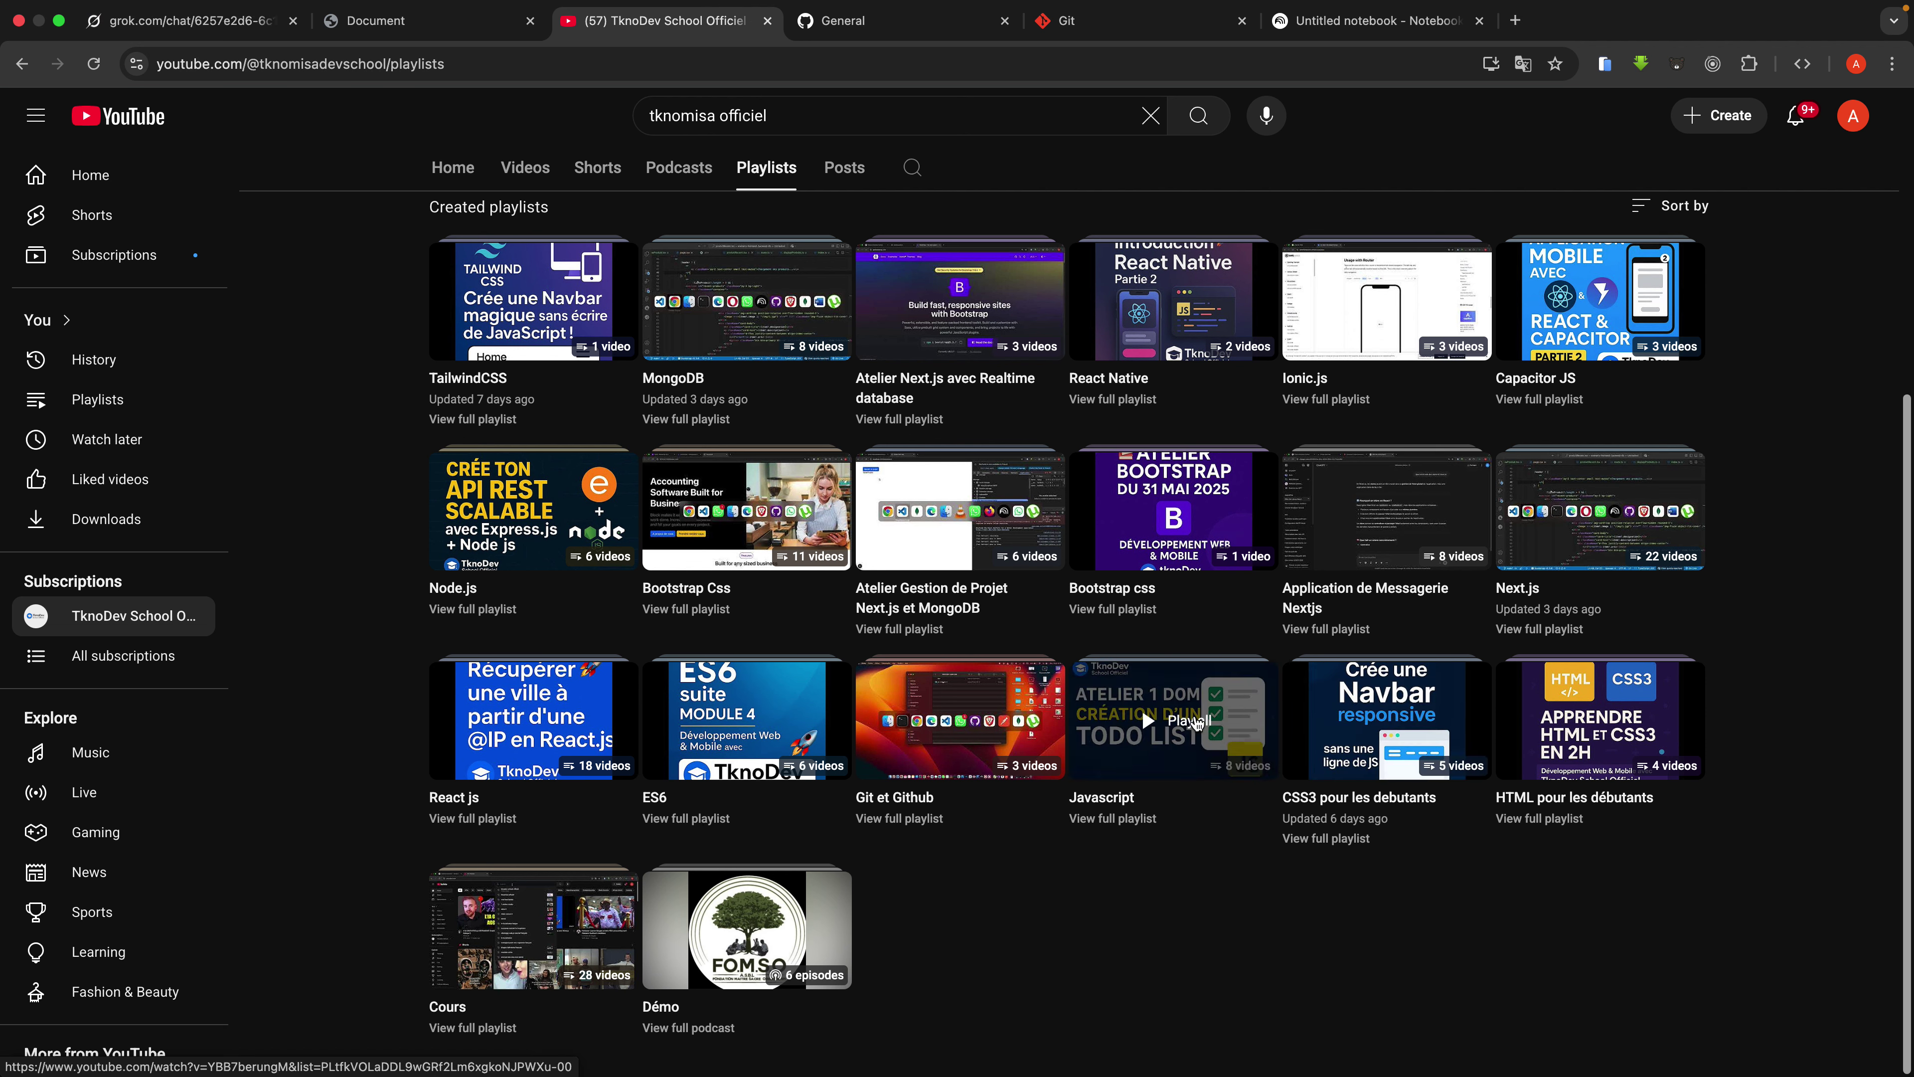
{"action": "left_click", "coordinate": [912, 167]}
{"action": "type", "text": "créé une"}
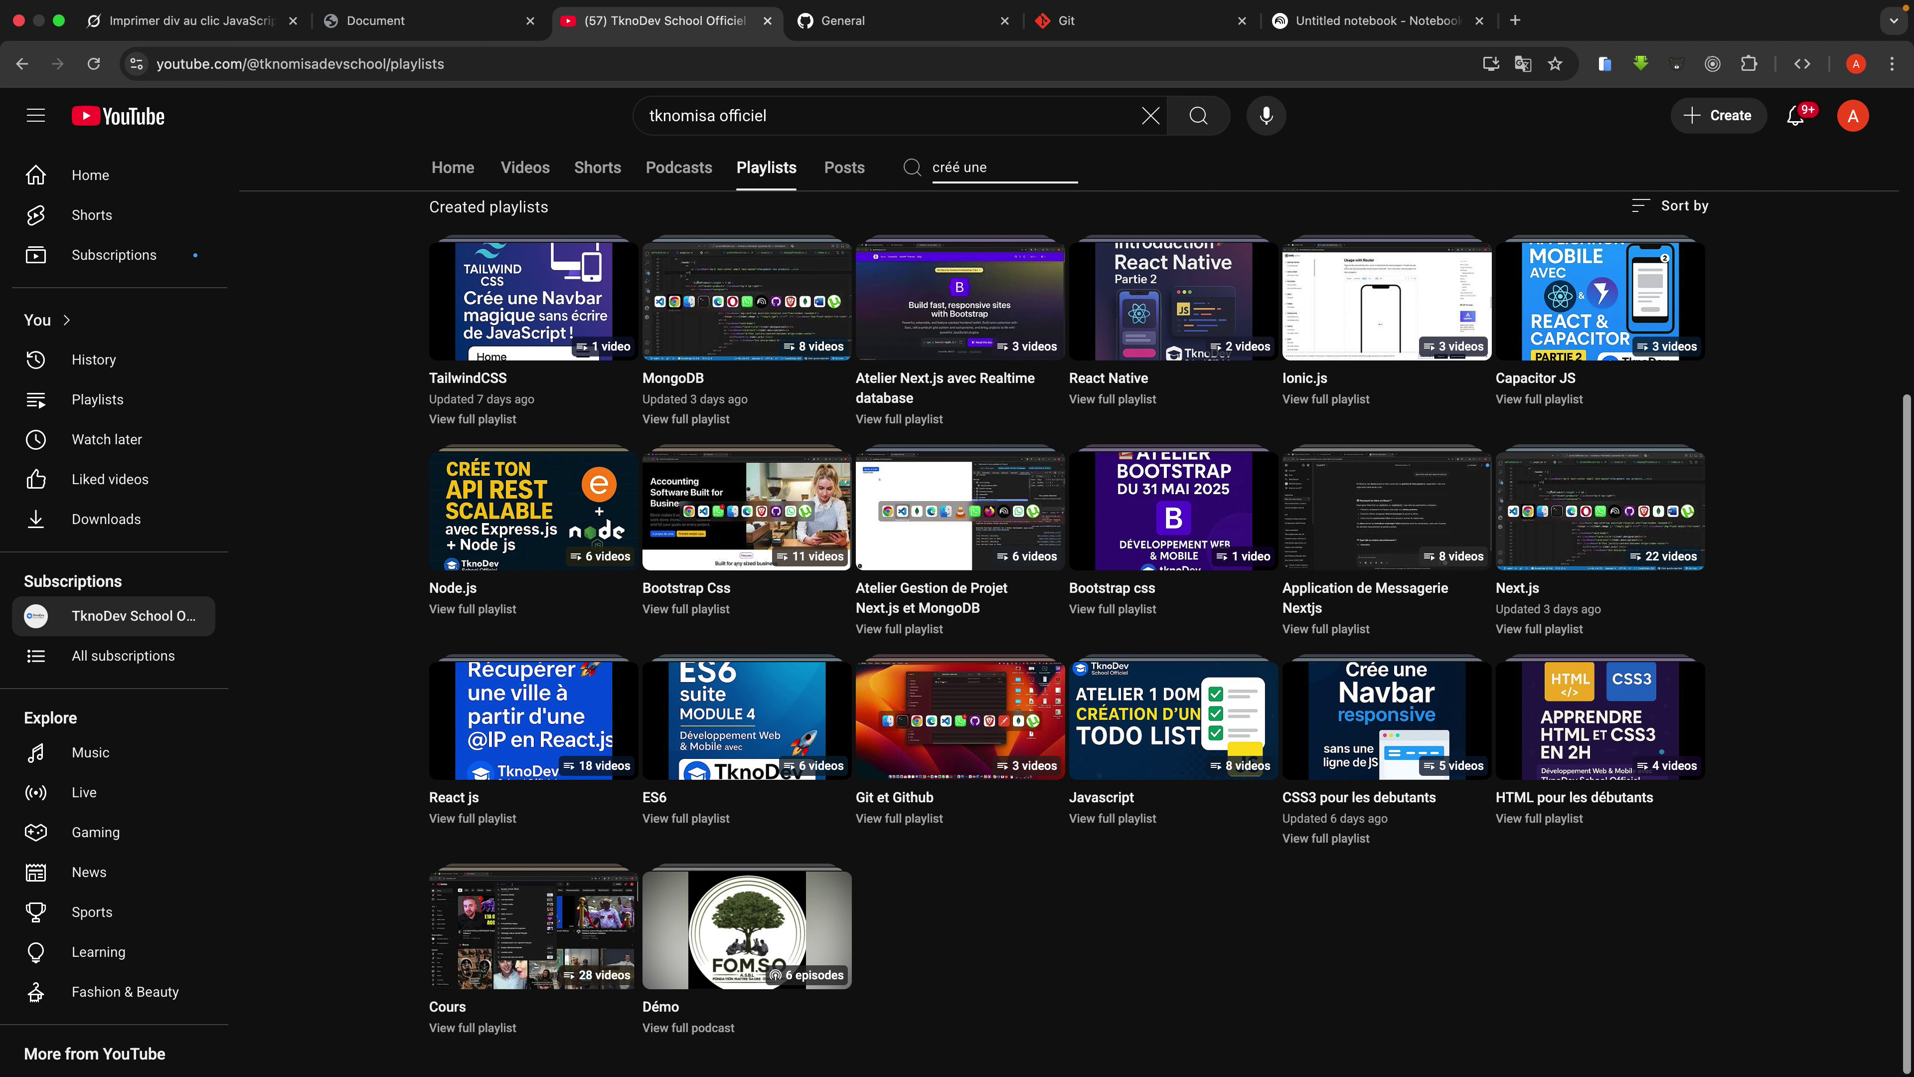
{"action": "key", "text": "Return"}
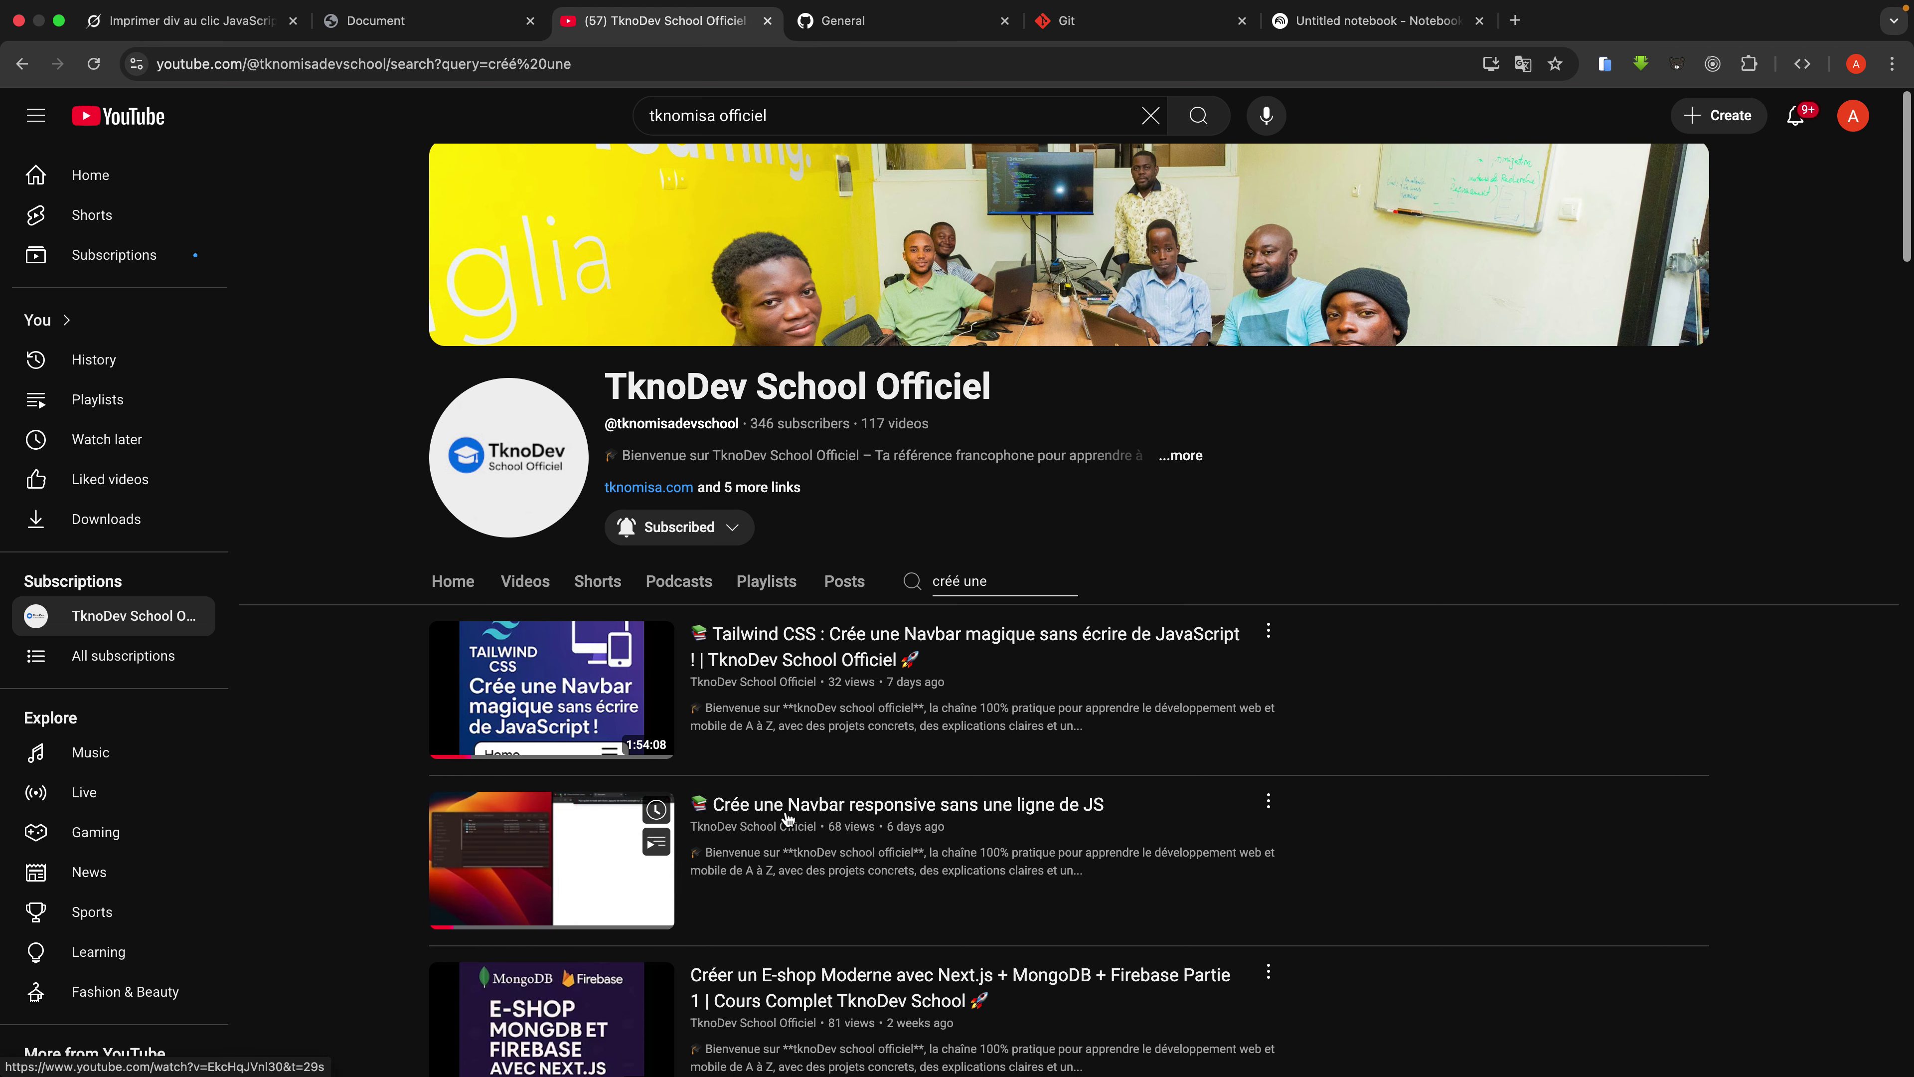
{"action": "left_click", "coordinate": [553, 860]}
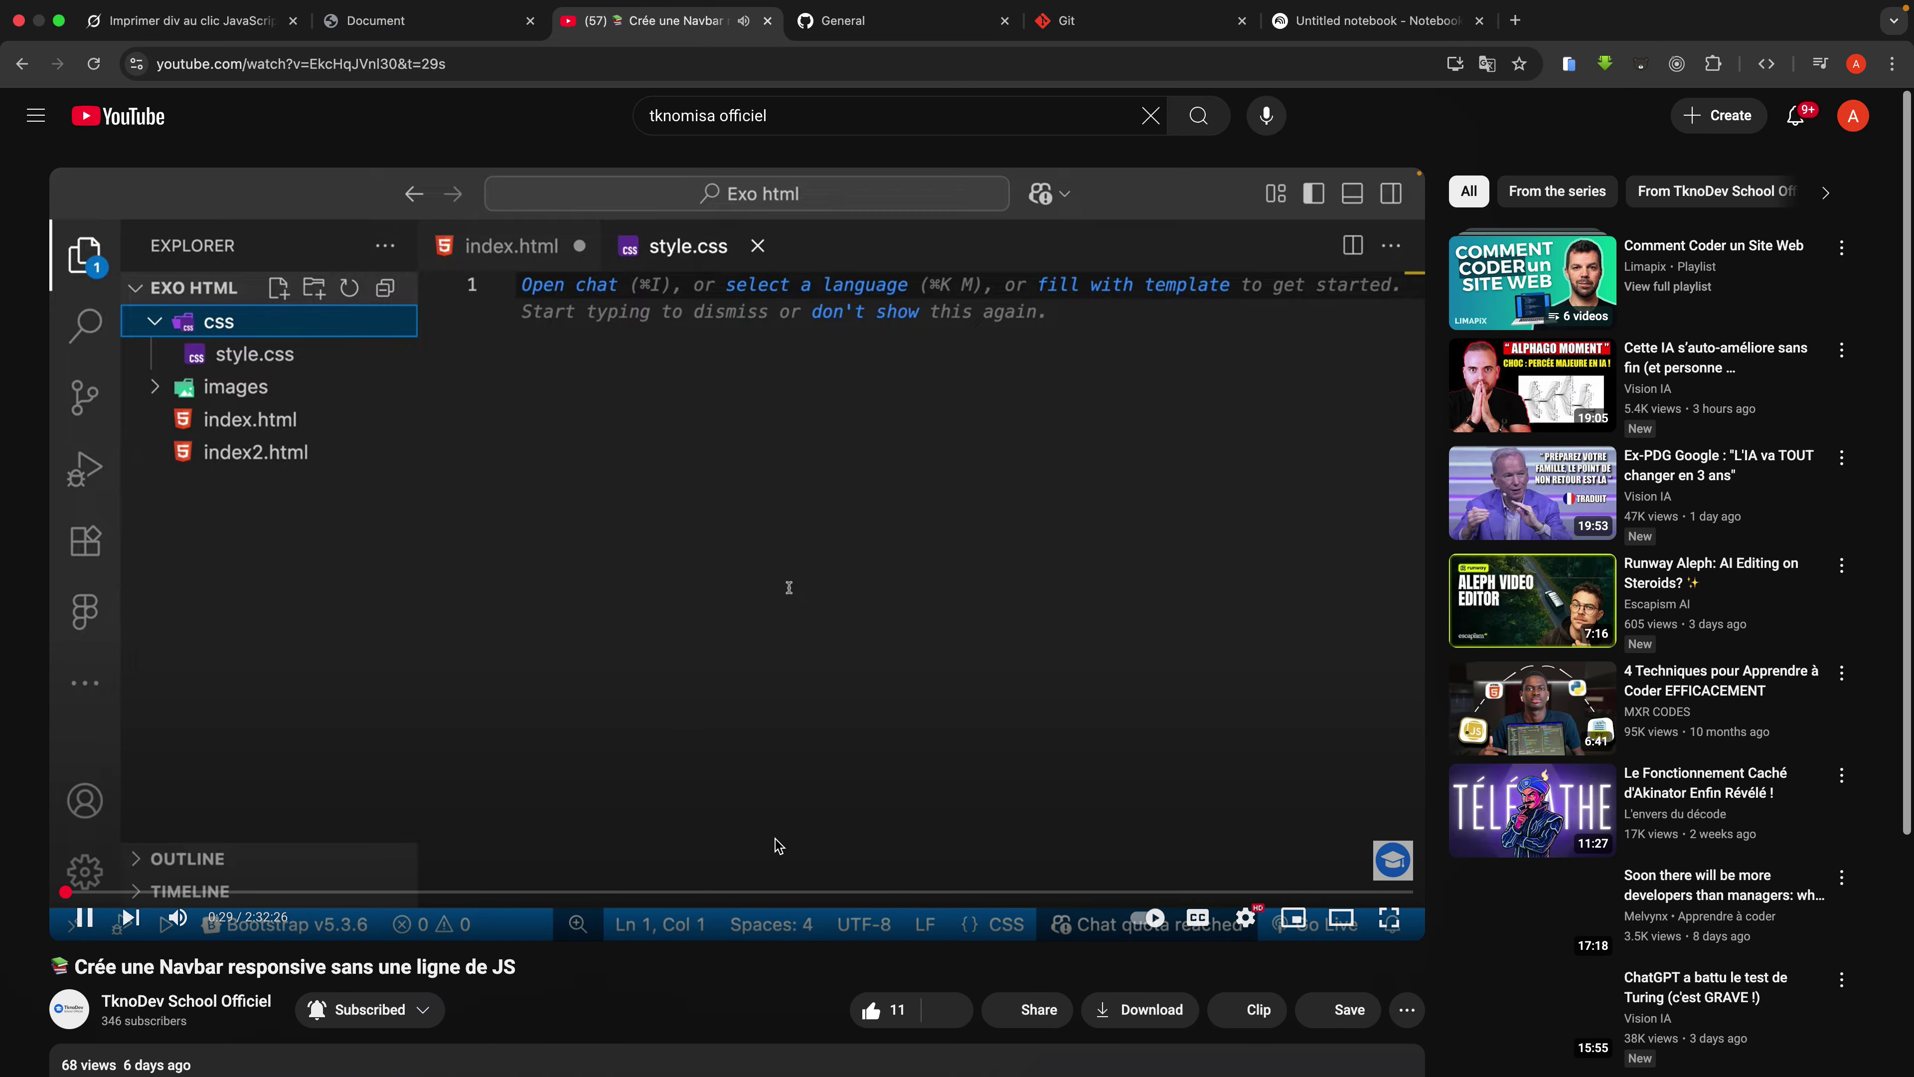
Step: Copy the URL of the YouTube video "Crée une Navbar responsive sans une ligne de JS"
{"action": "right_click", "coordinate": [556, 623]}
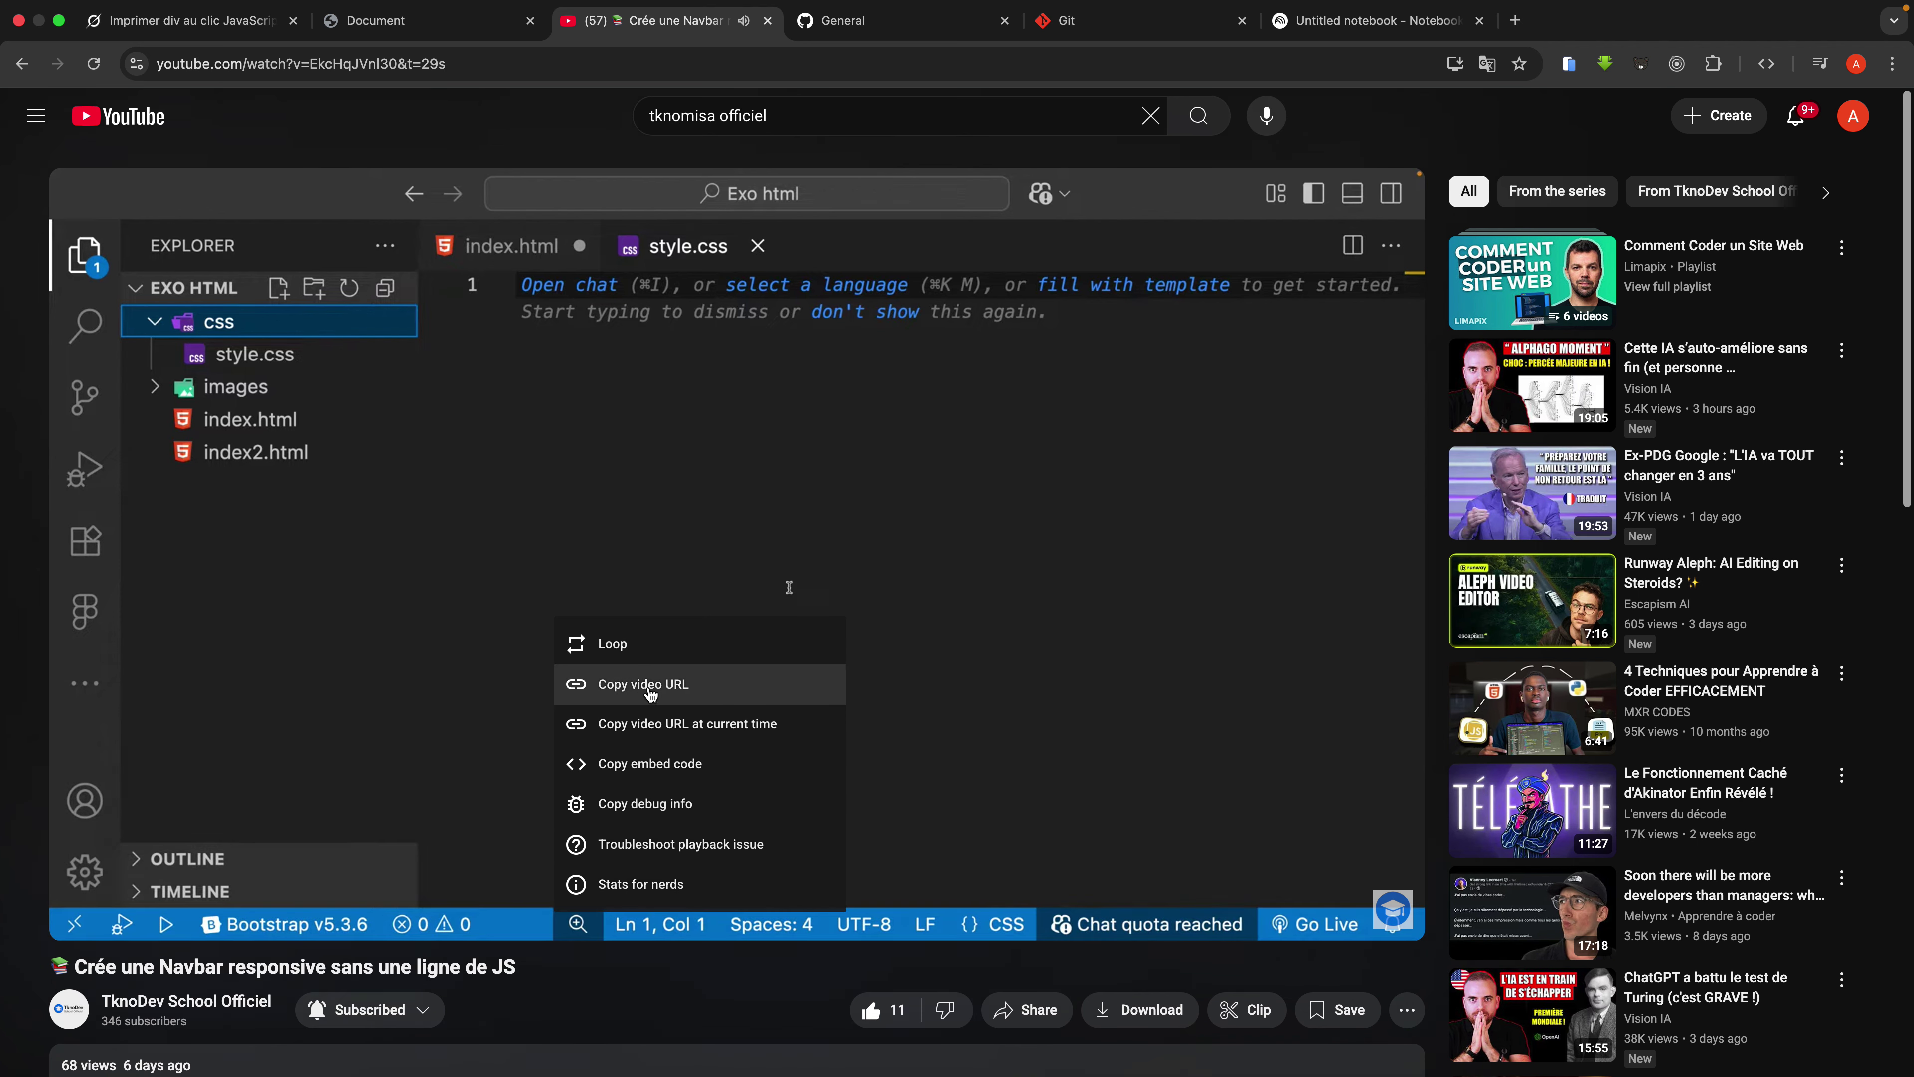
{"action": "left_click", "coordinate": [390, 64]}
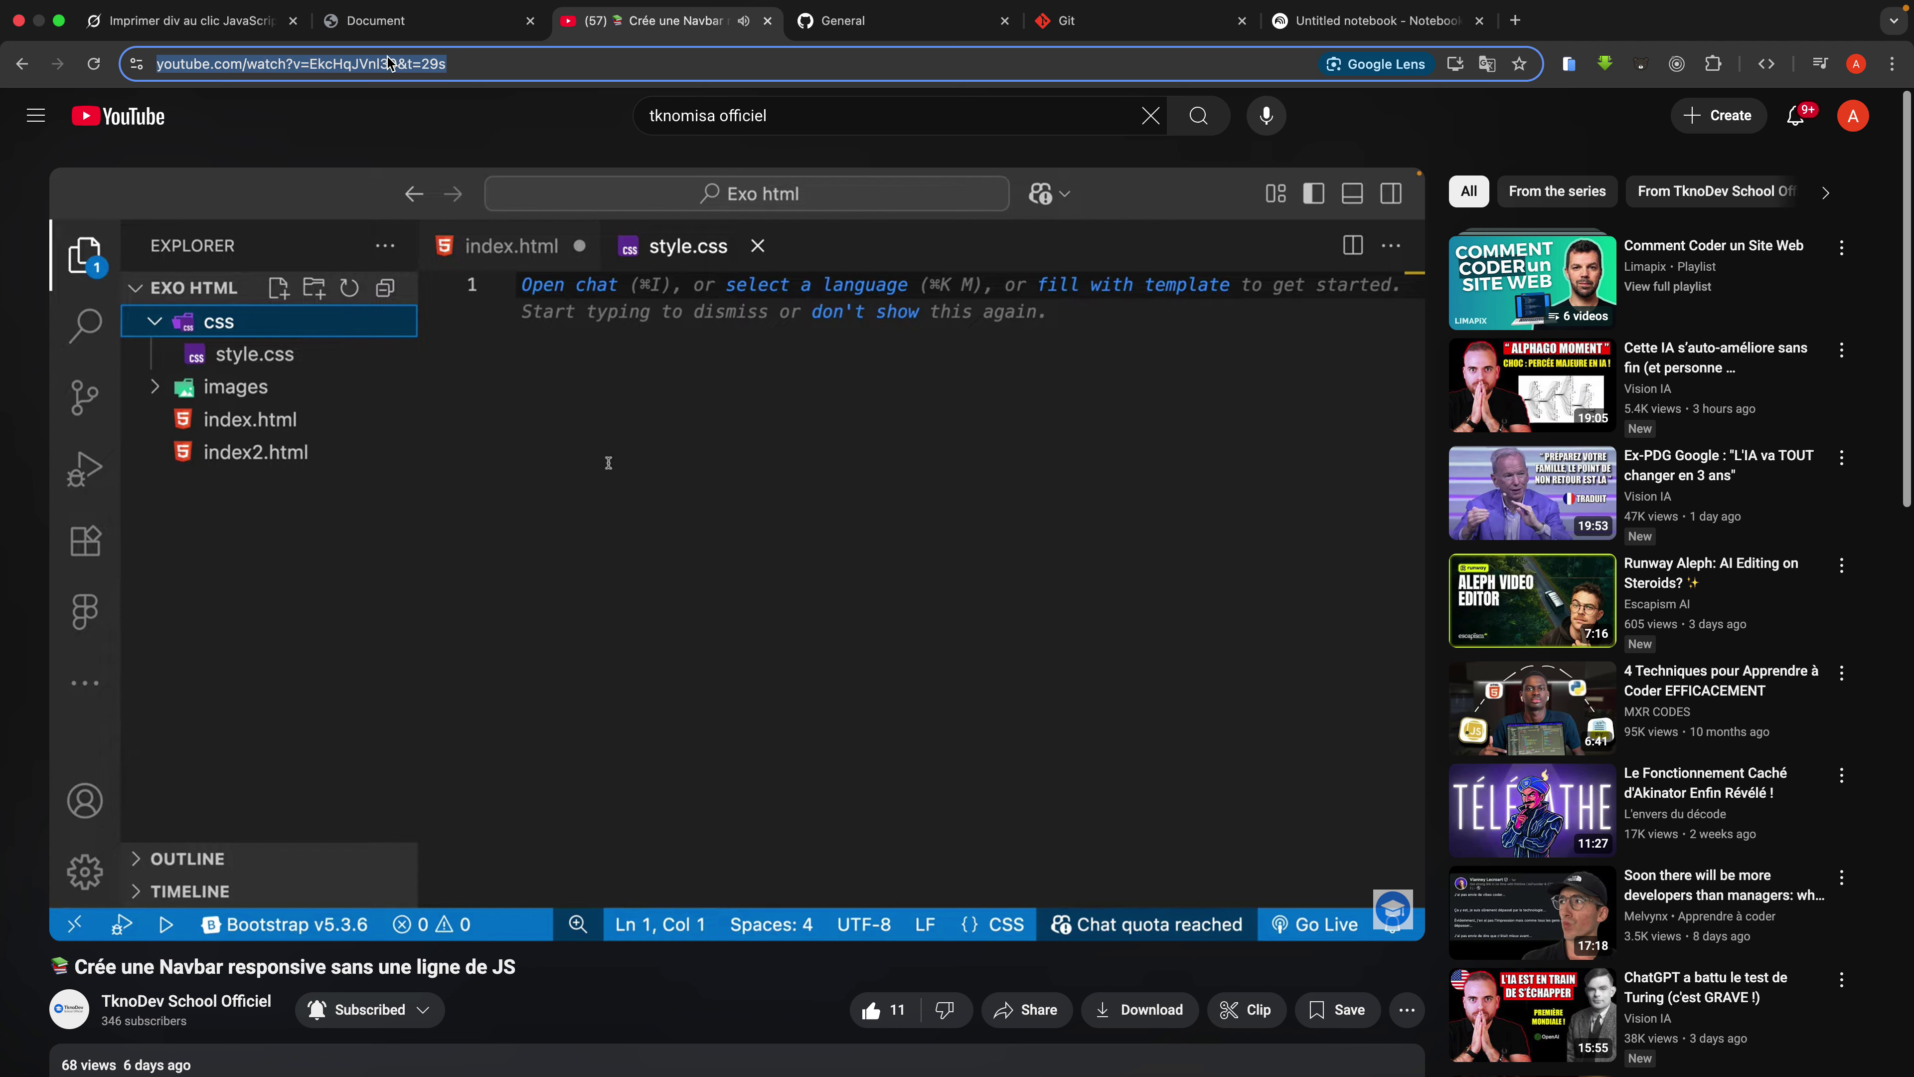
{"action": "right_click", "coordinate": [757, 538]}
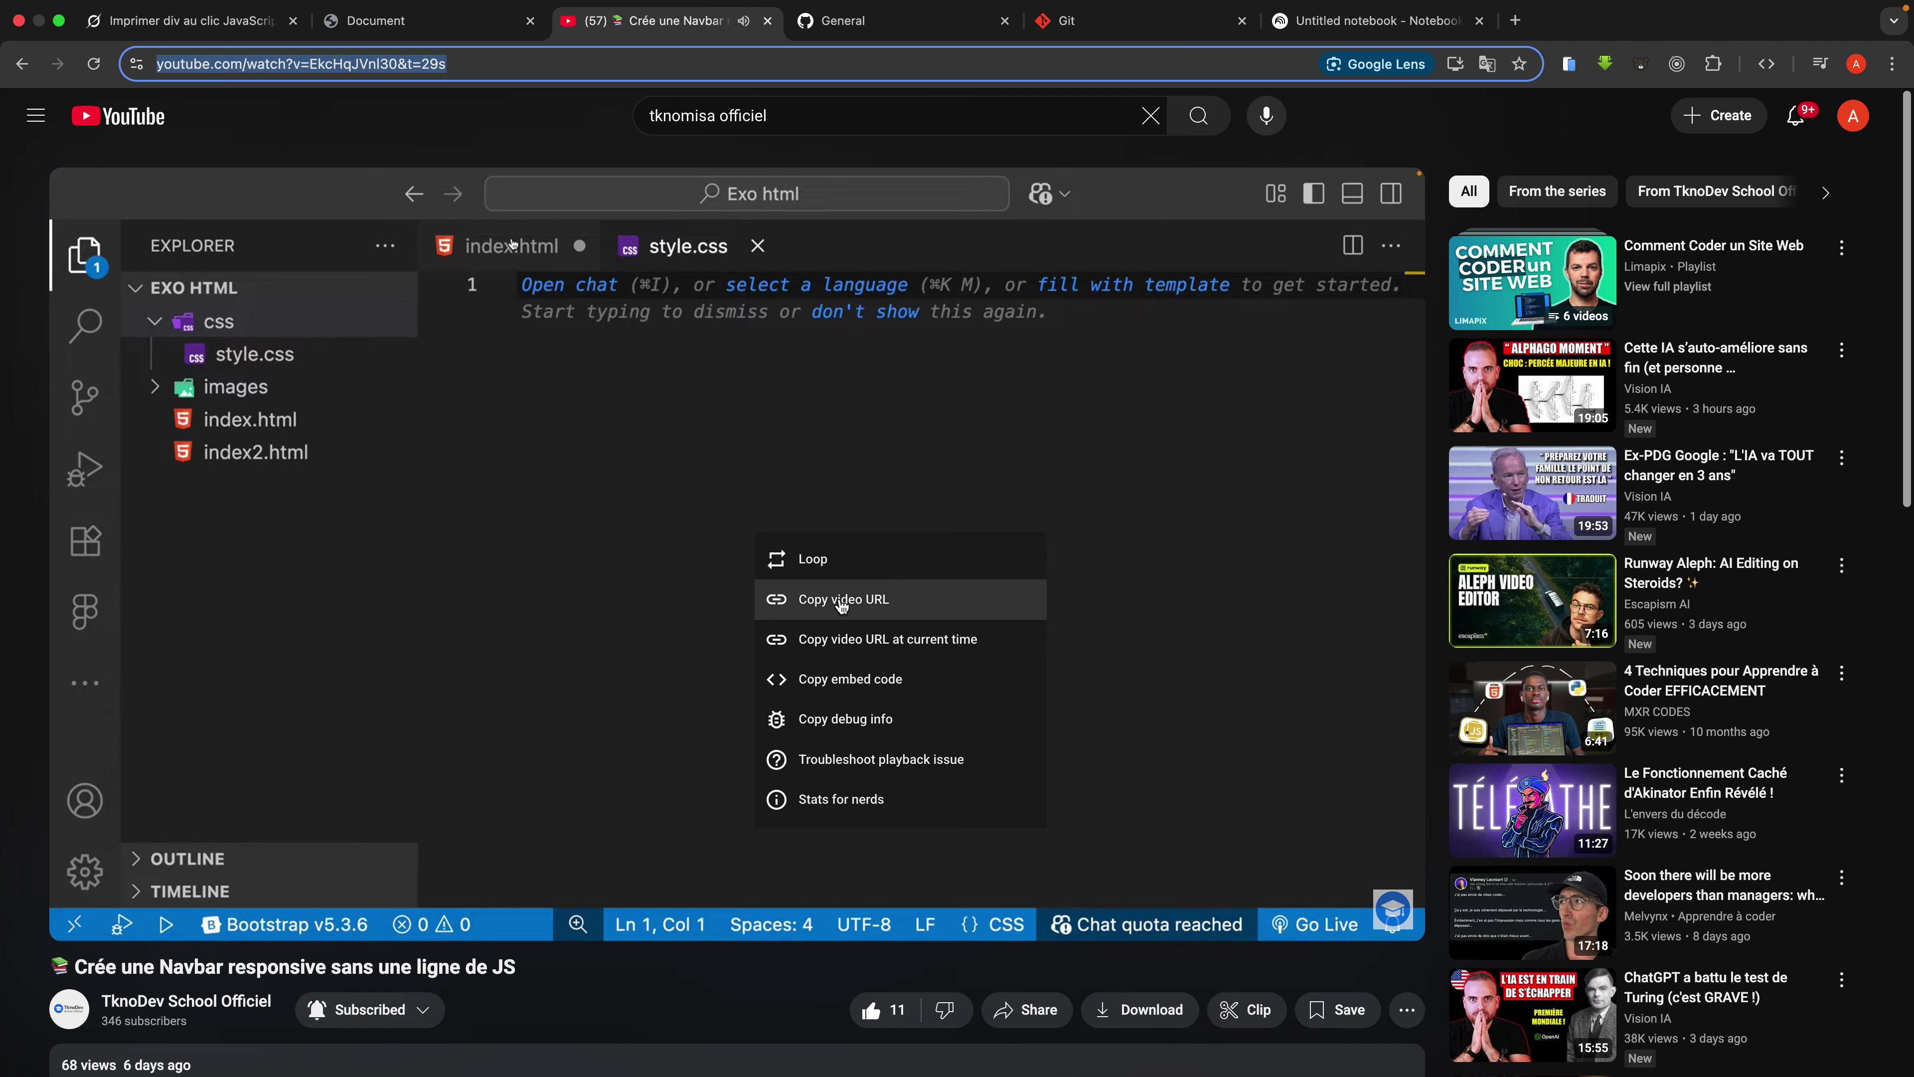
{"action": "left_click", "coordinate": [841, 600]}
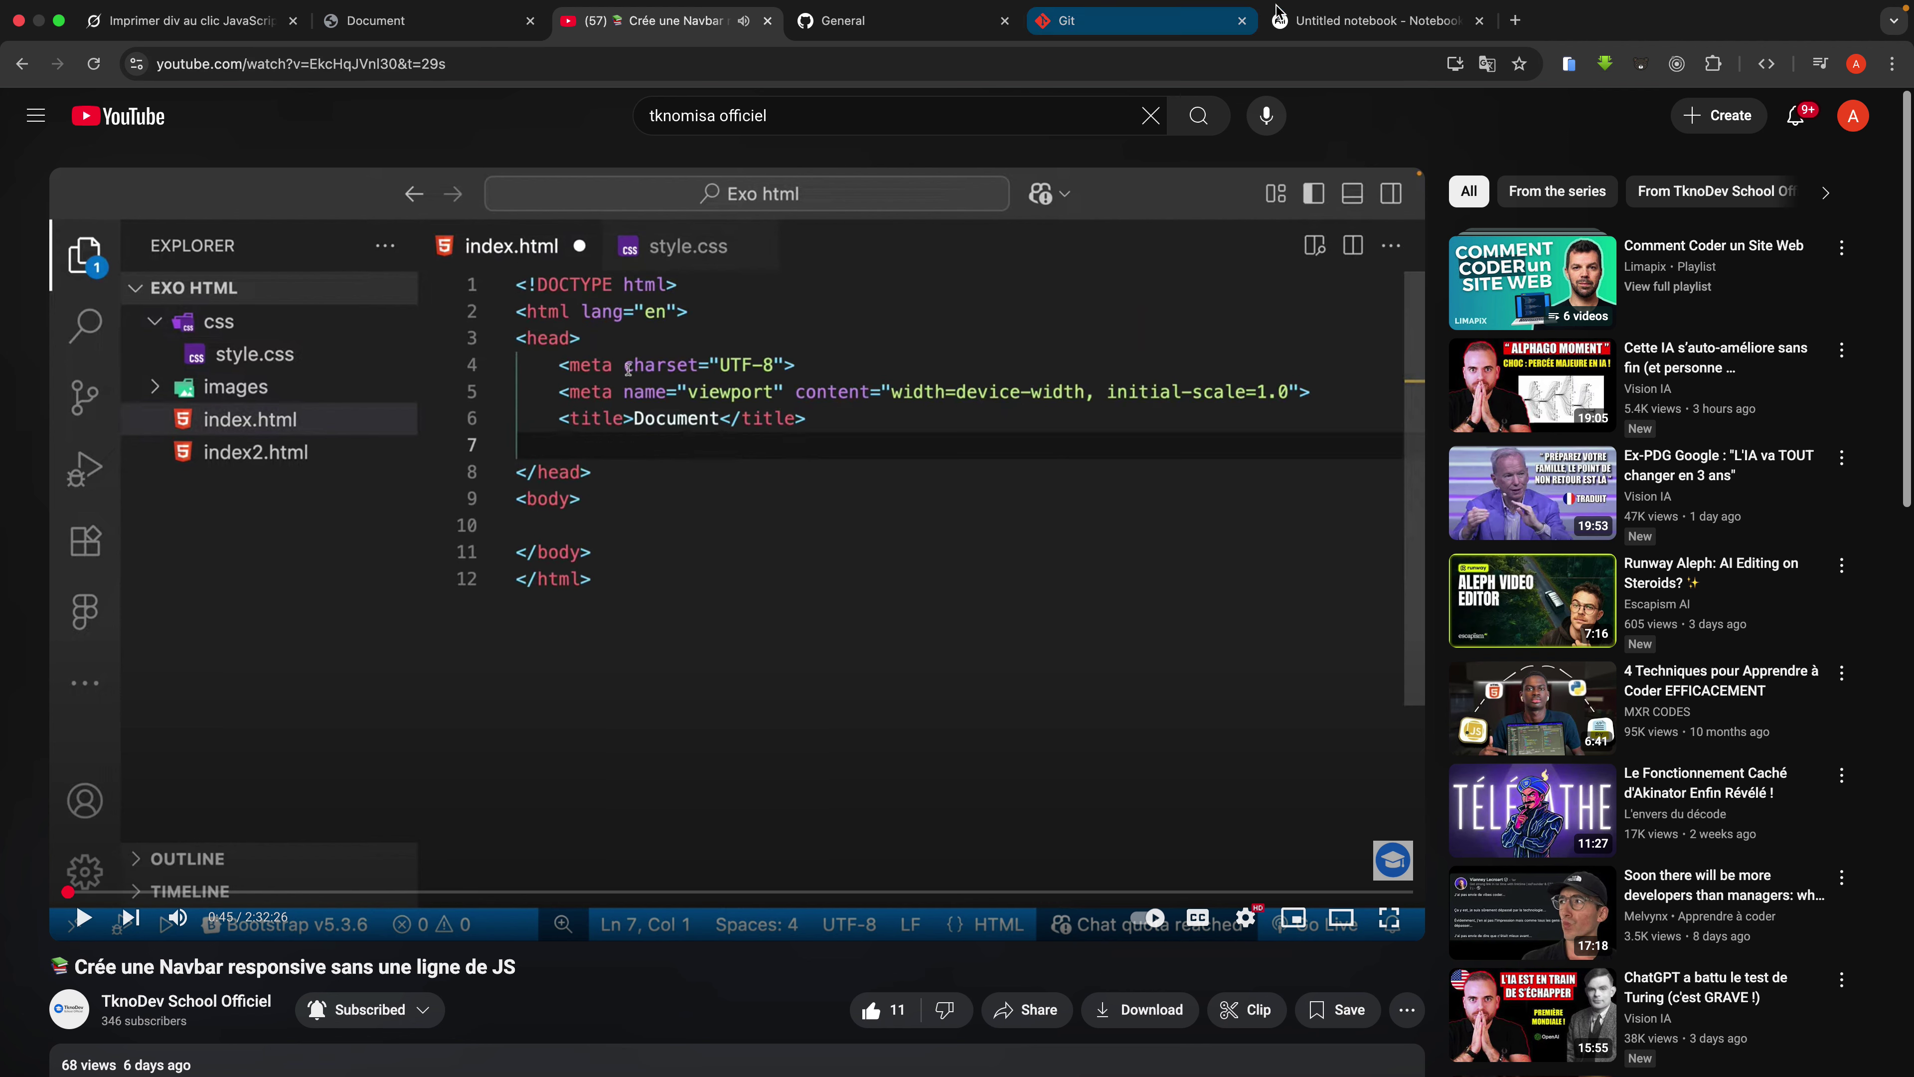
{"action": "left_click", "coordinate": [1368, 45]}
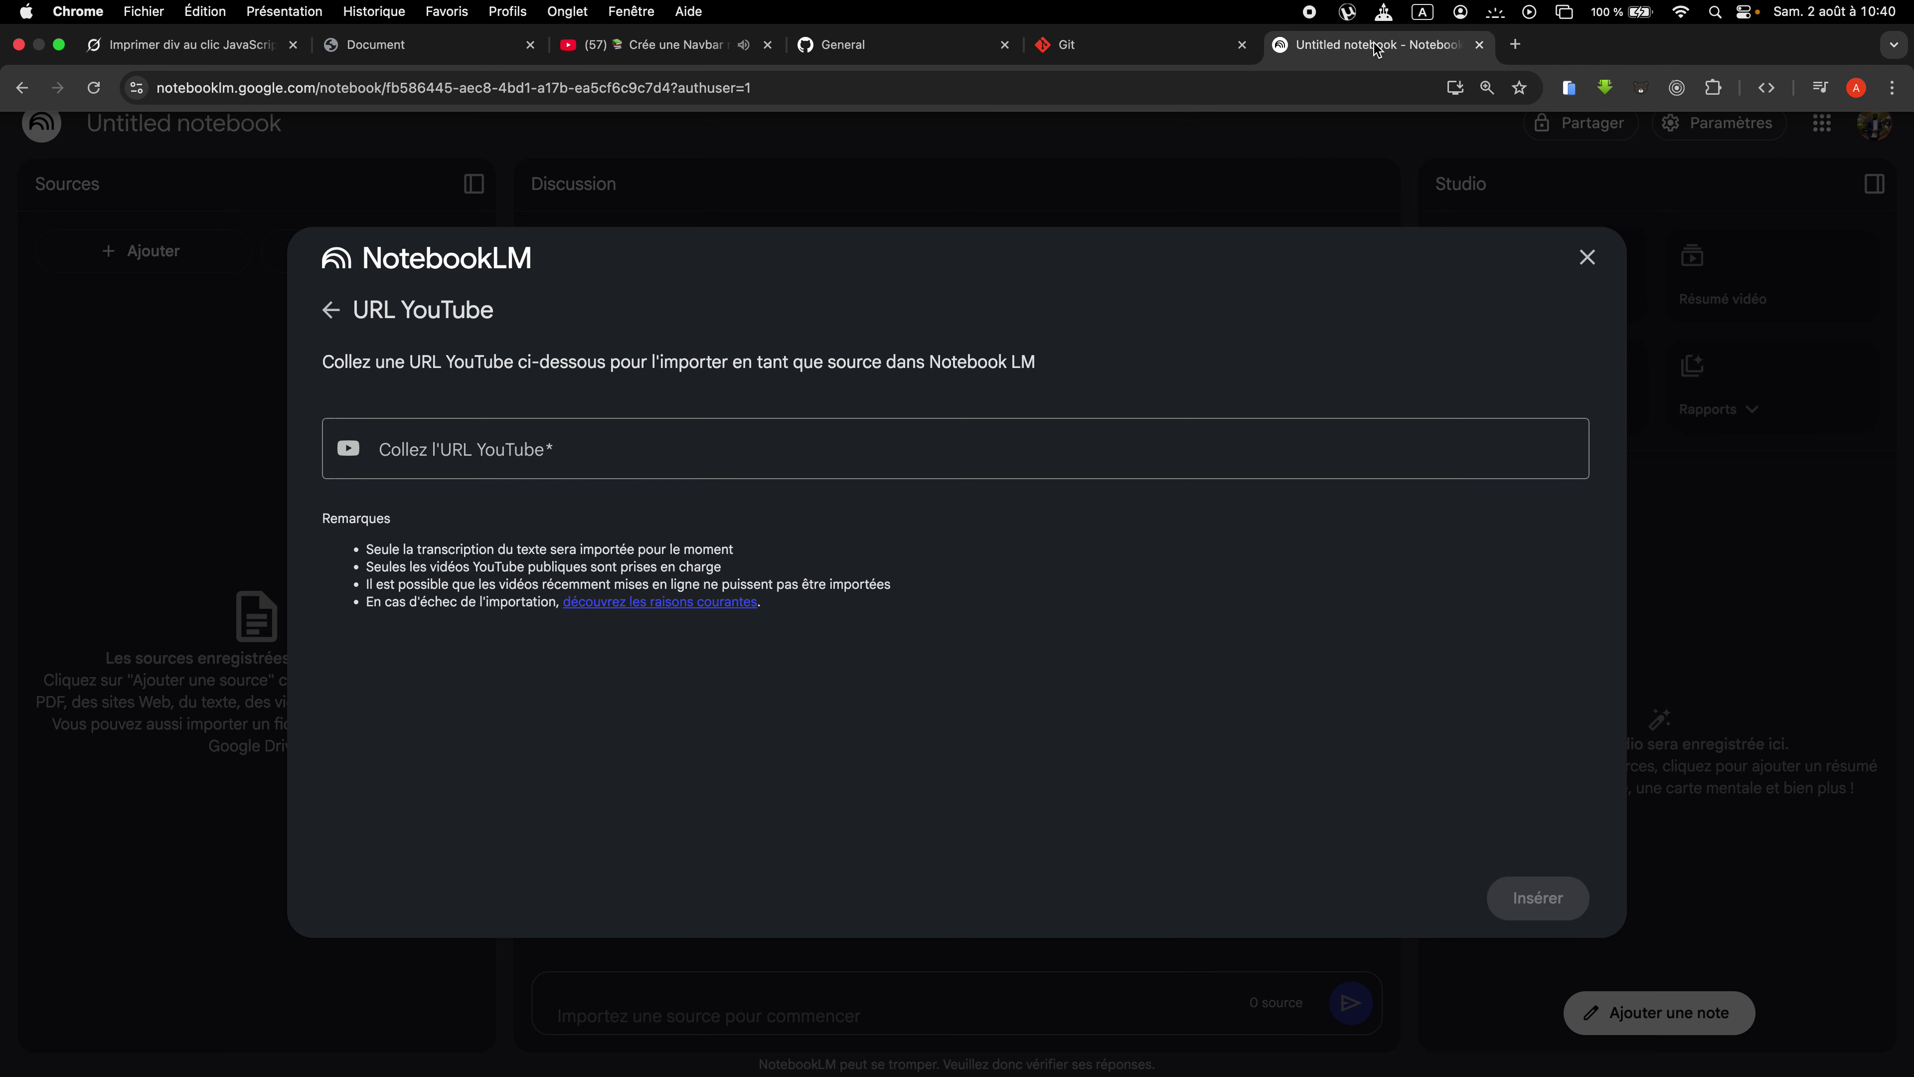
{"action": "left_click", "coordinate": [491, 454]}
{"action": "key", "text": "super+v"}
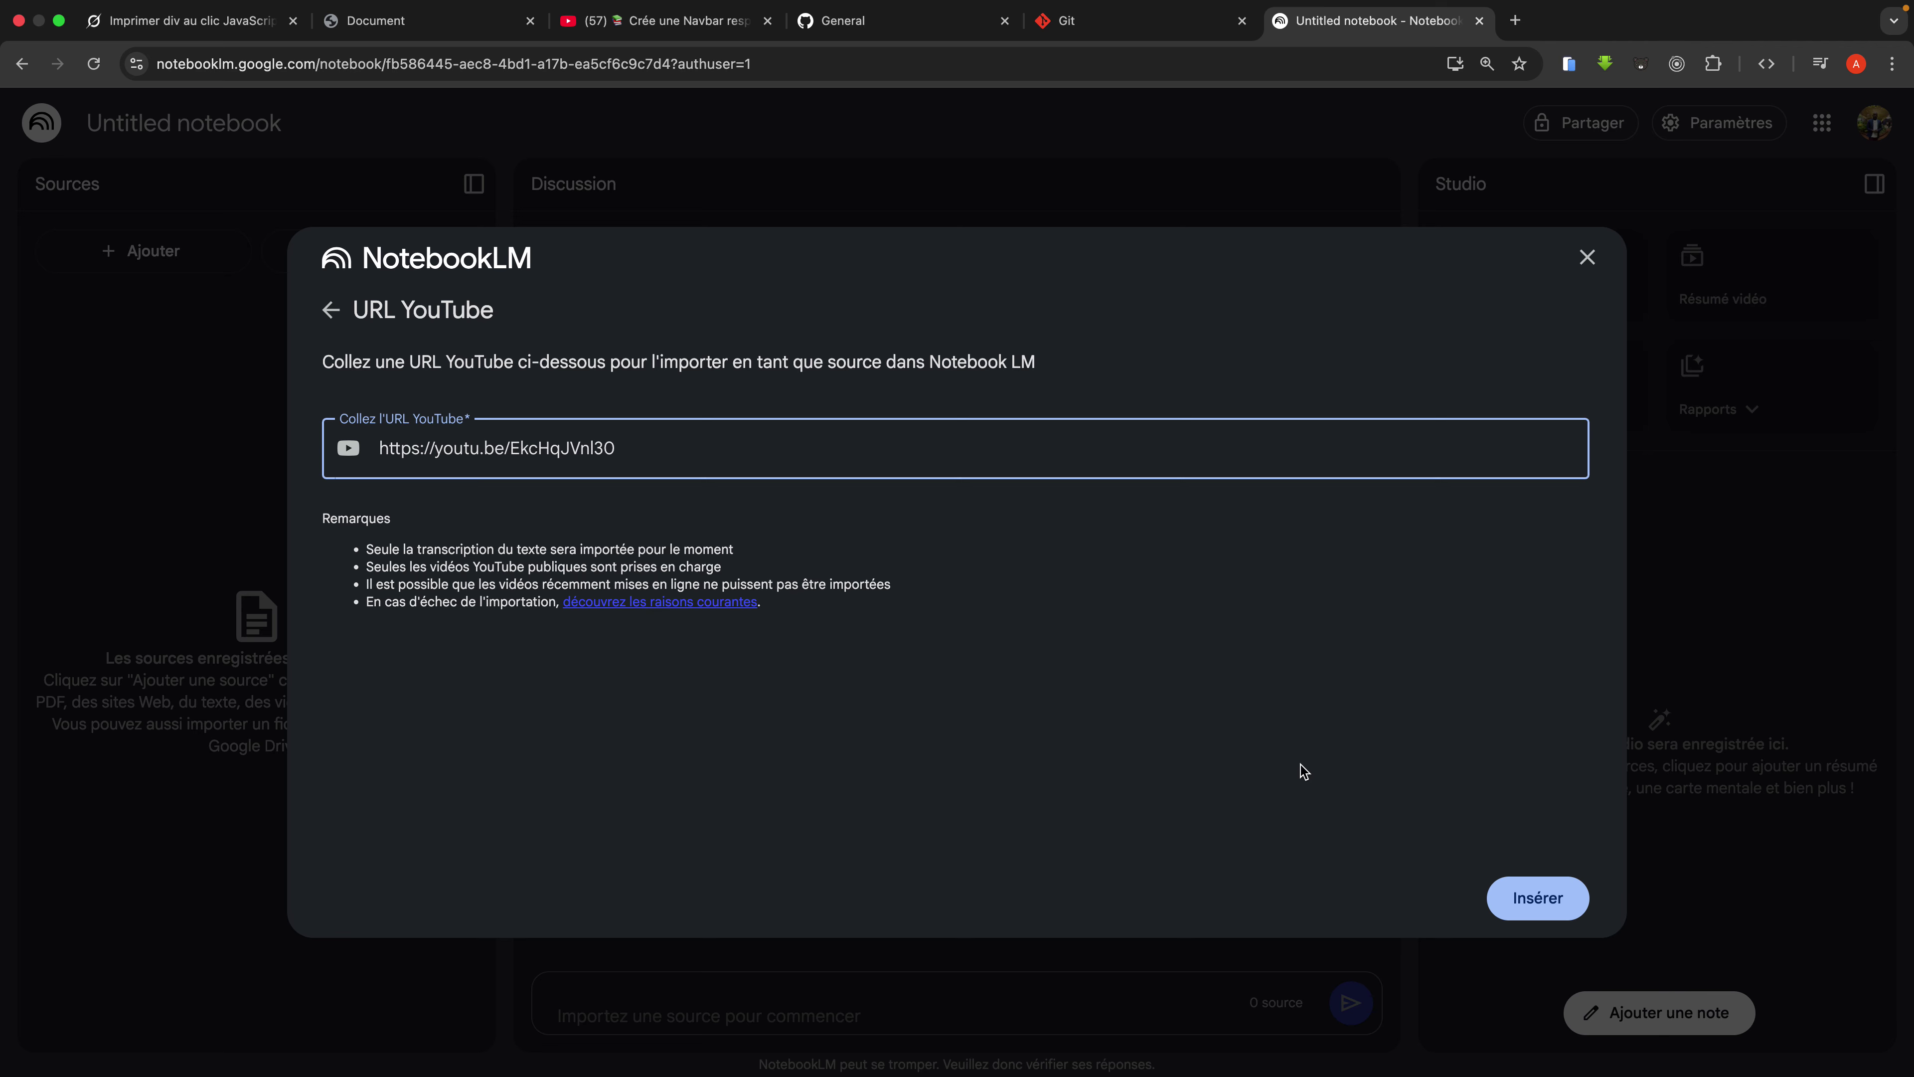
{"action": "left_click", "coordinate": [1524, 899]}
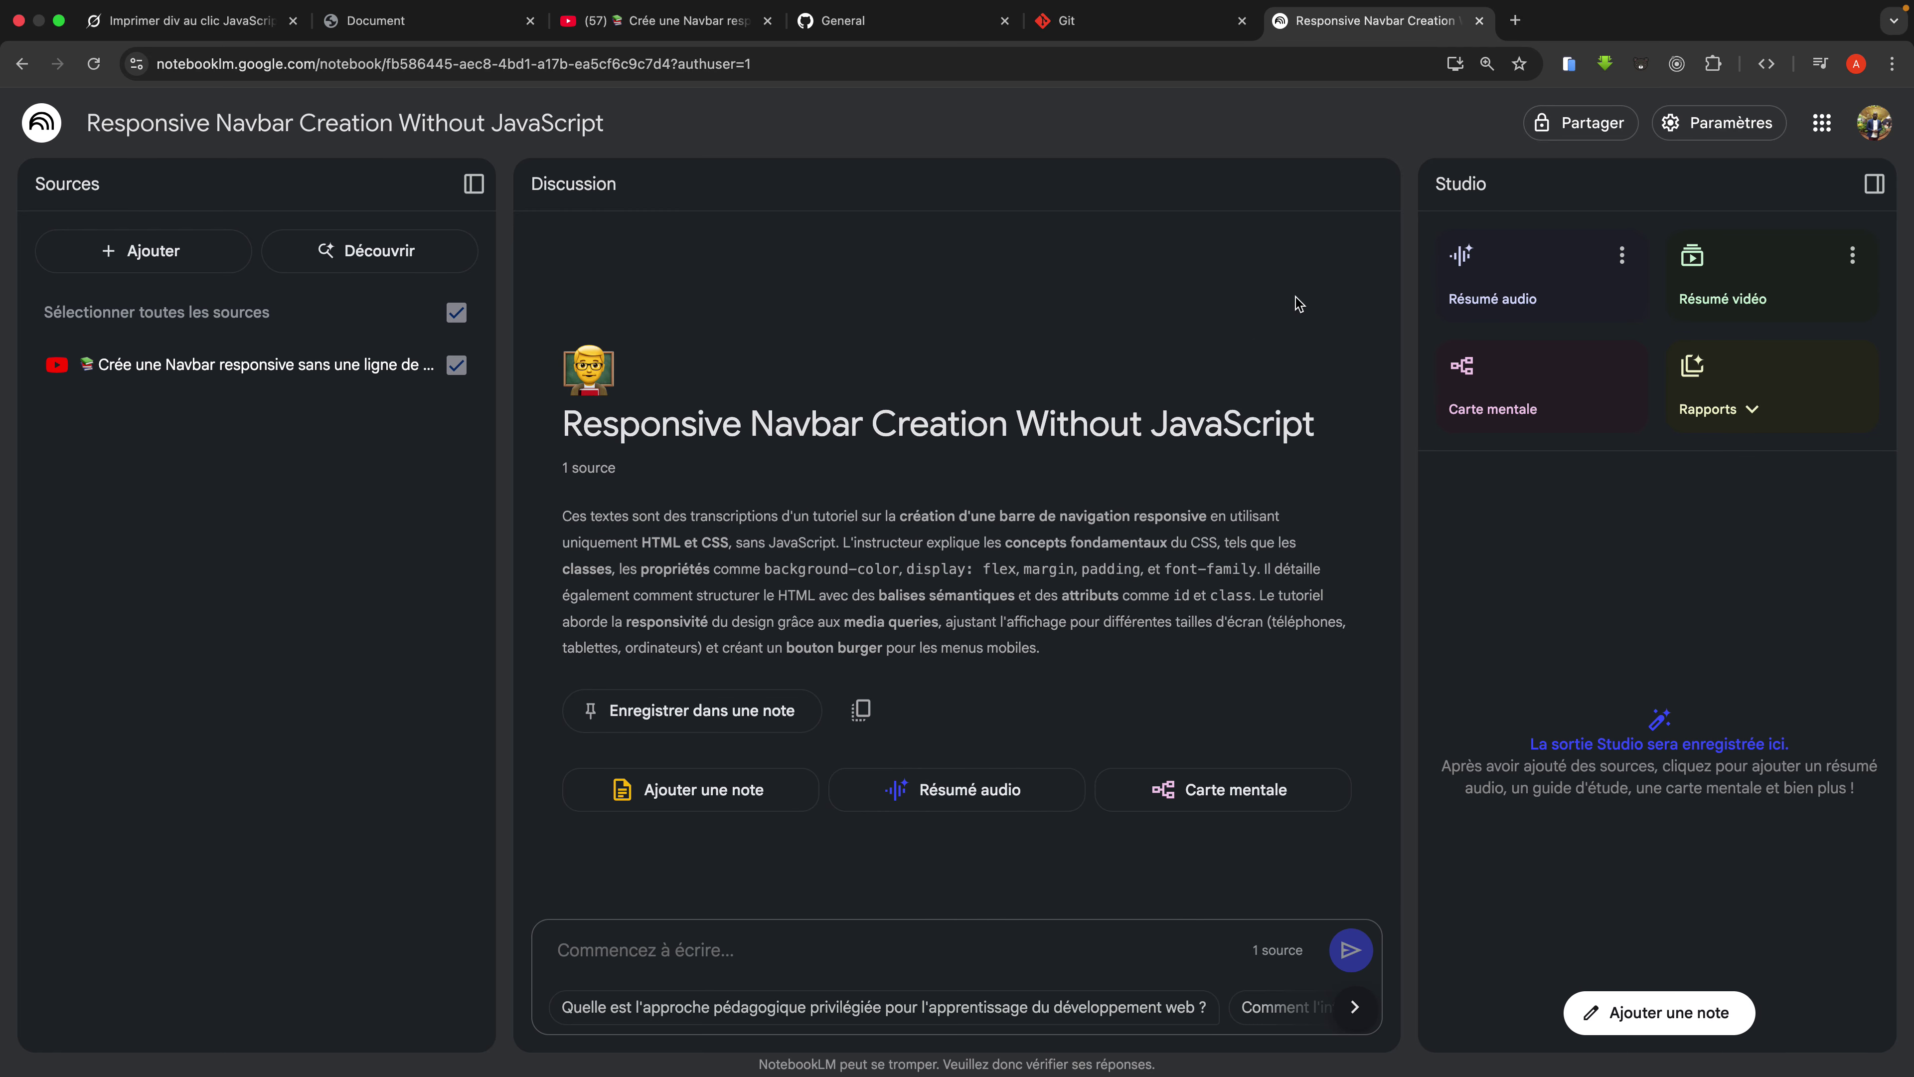
Step: Read through the notebook's generated summary of the navbar video with the page enlarged to 150%
{"action": "left_click", "coordinate": [1487, 63]}
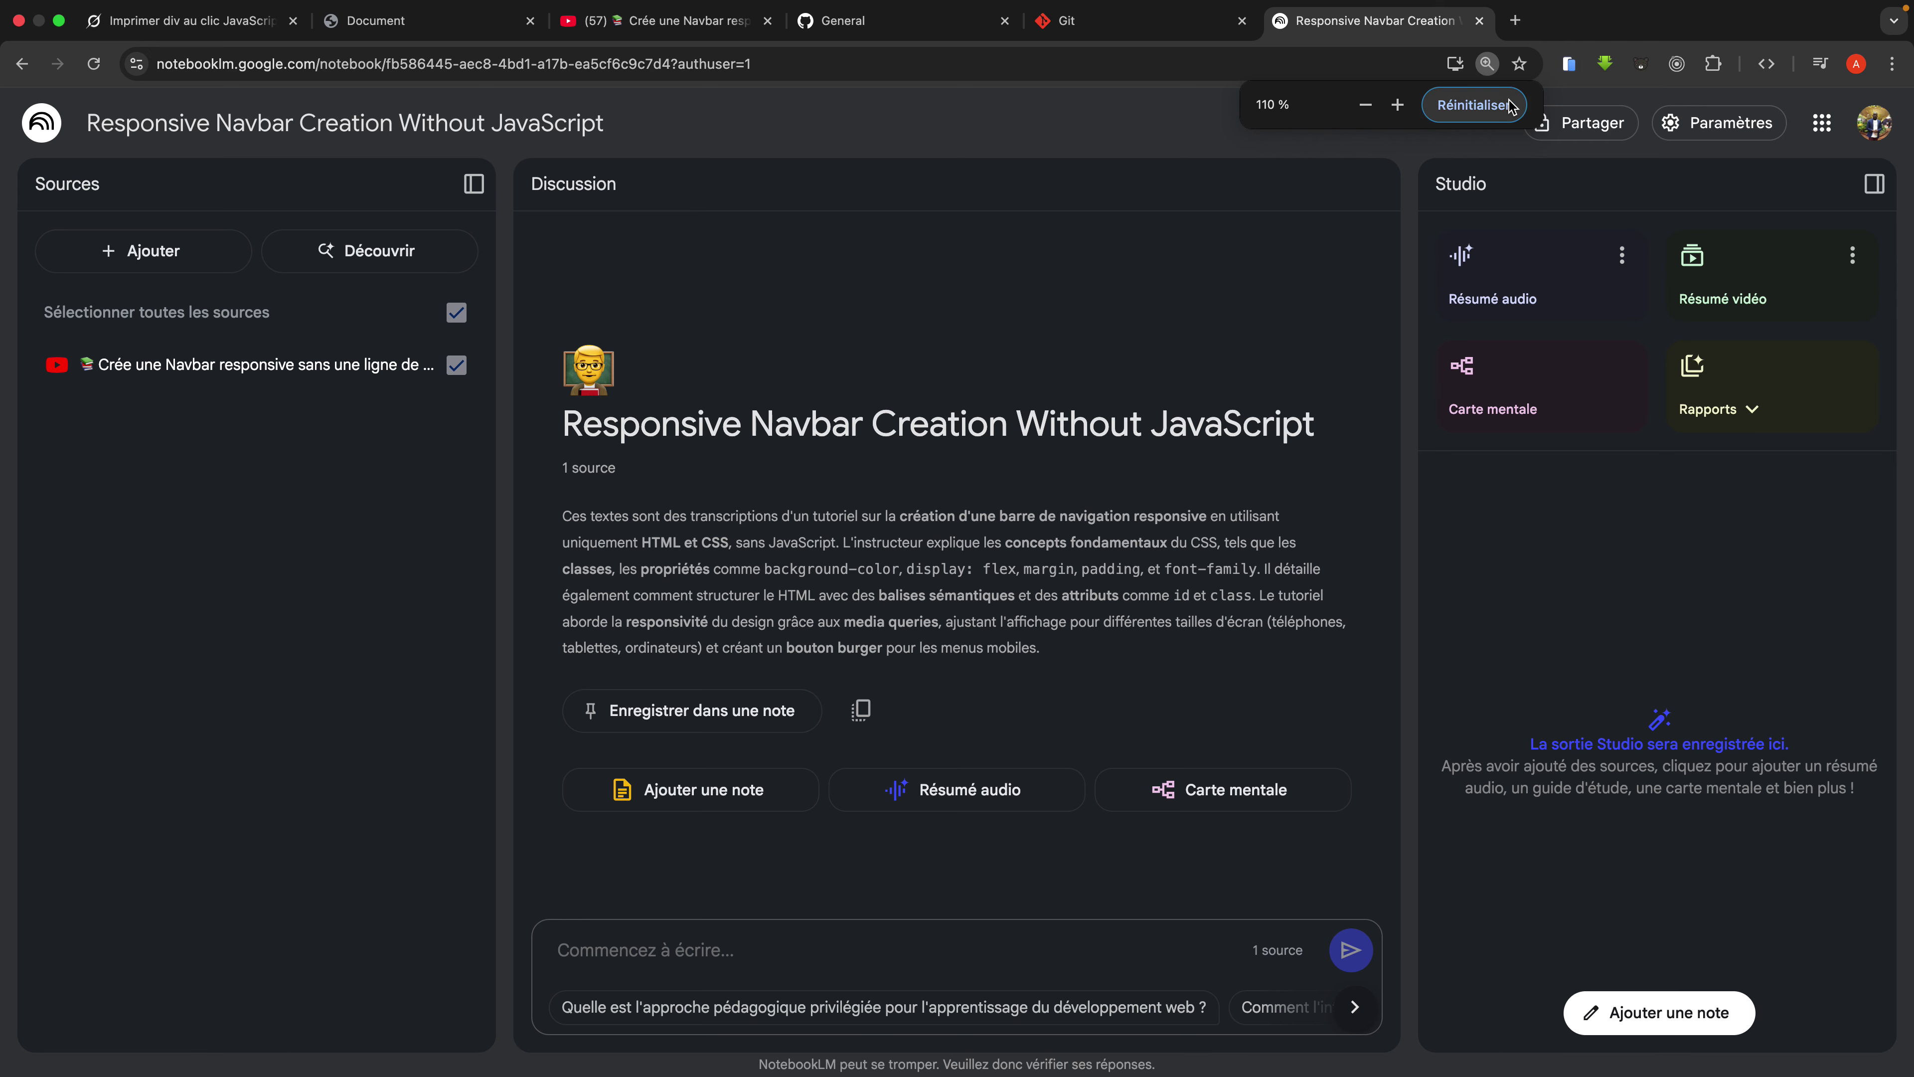
{"action": "left_click", "coordinate": [1474, 105]}
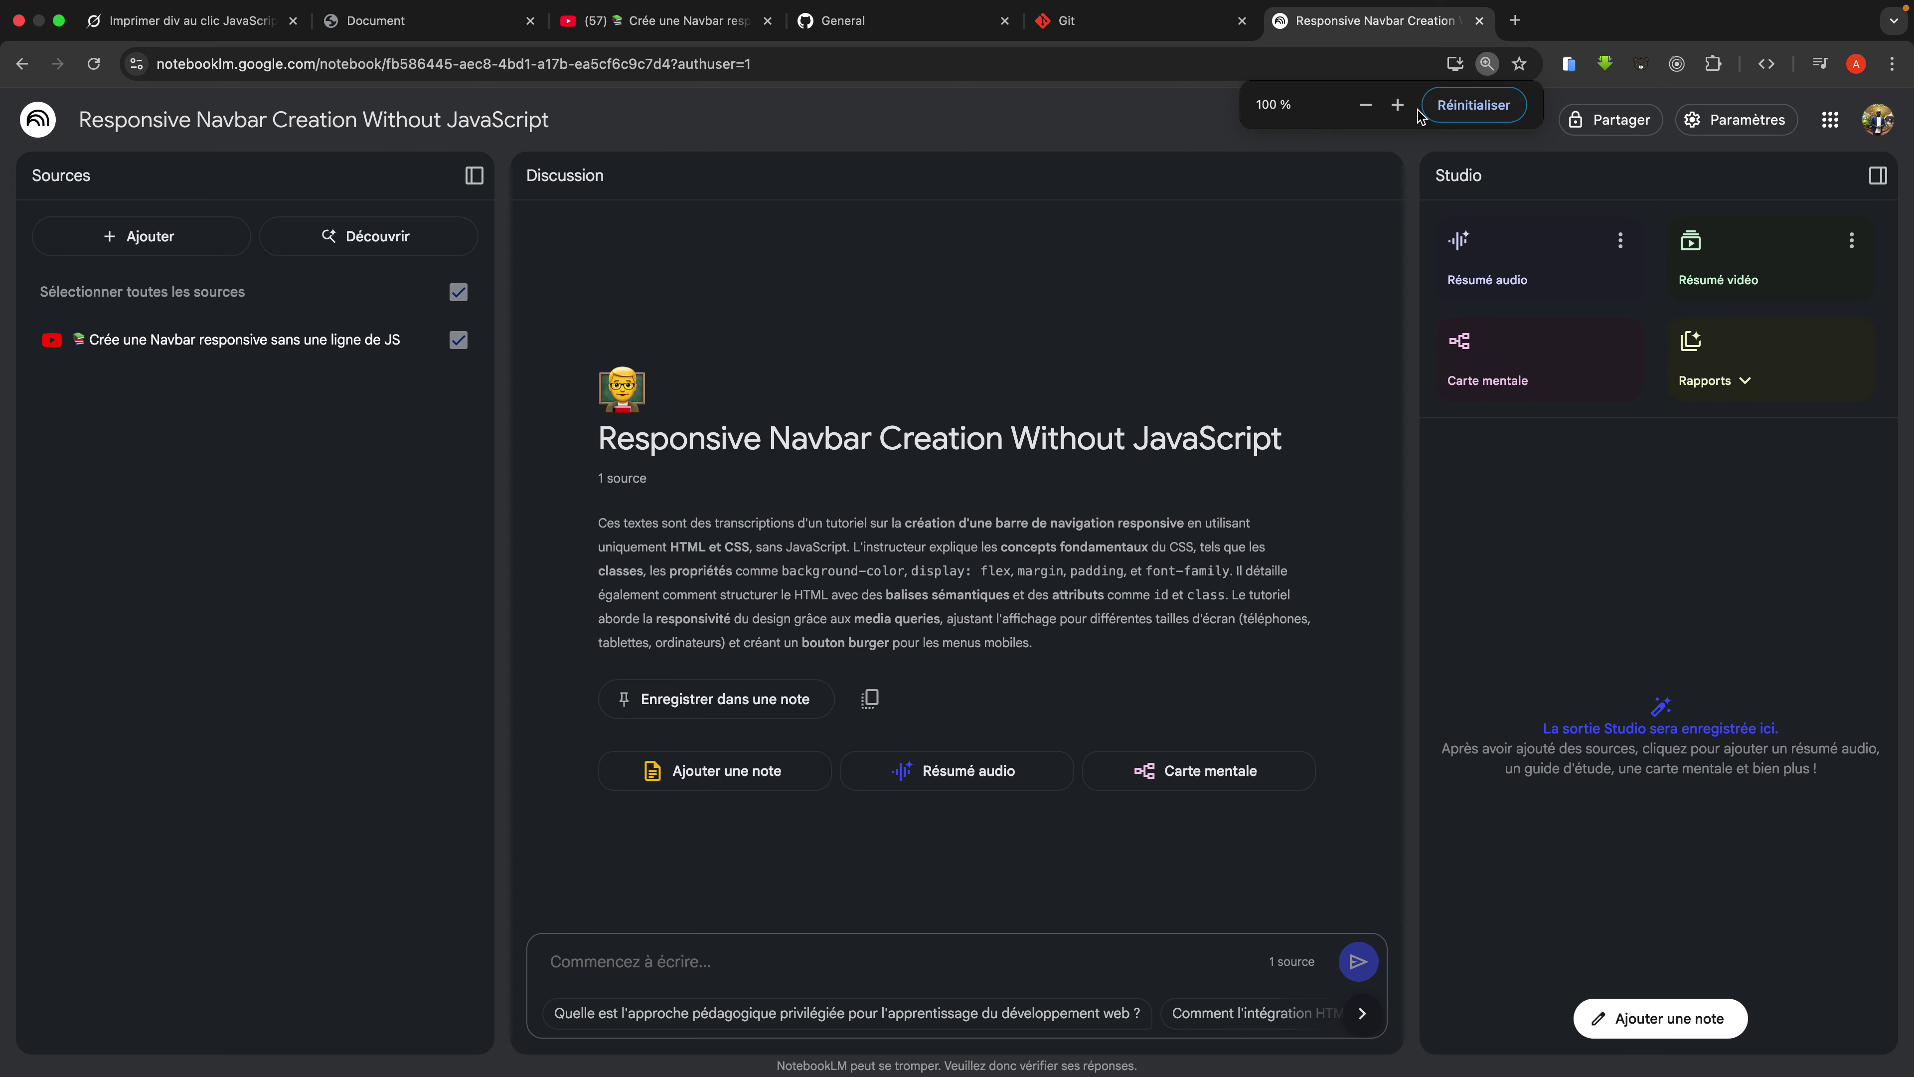
{"action": "left_click", "coordinate": [1398, 105]}
{"action": "left_click", "coordinate": [1398, 105]}
{"action": "left_click", "coordinate": [1397, 105]}
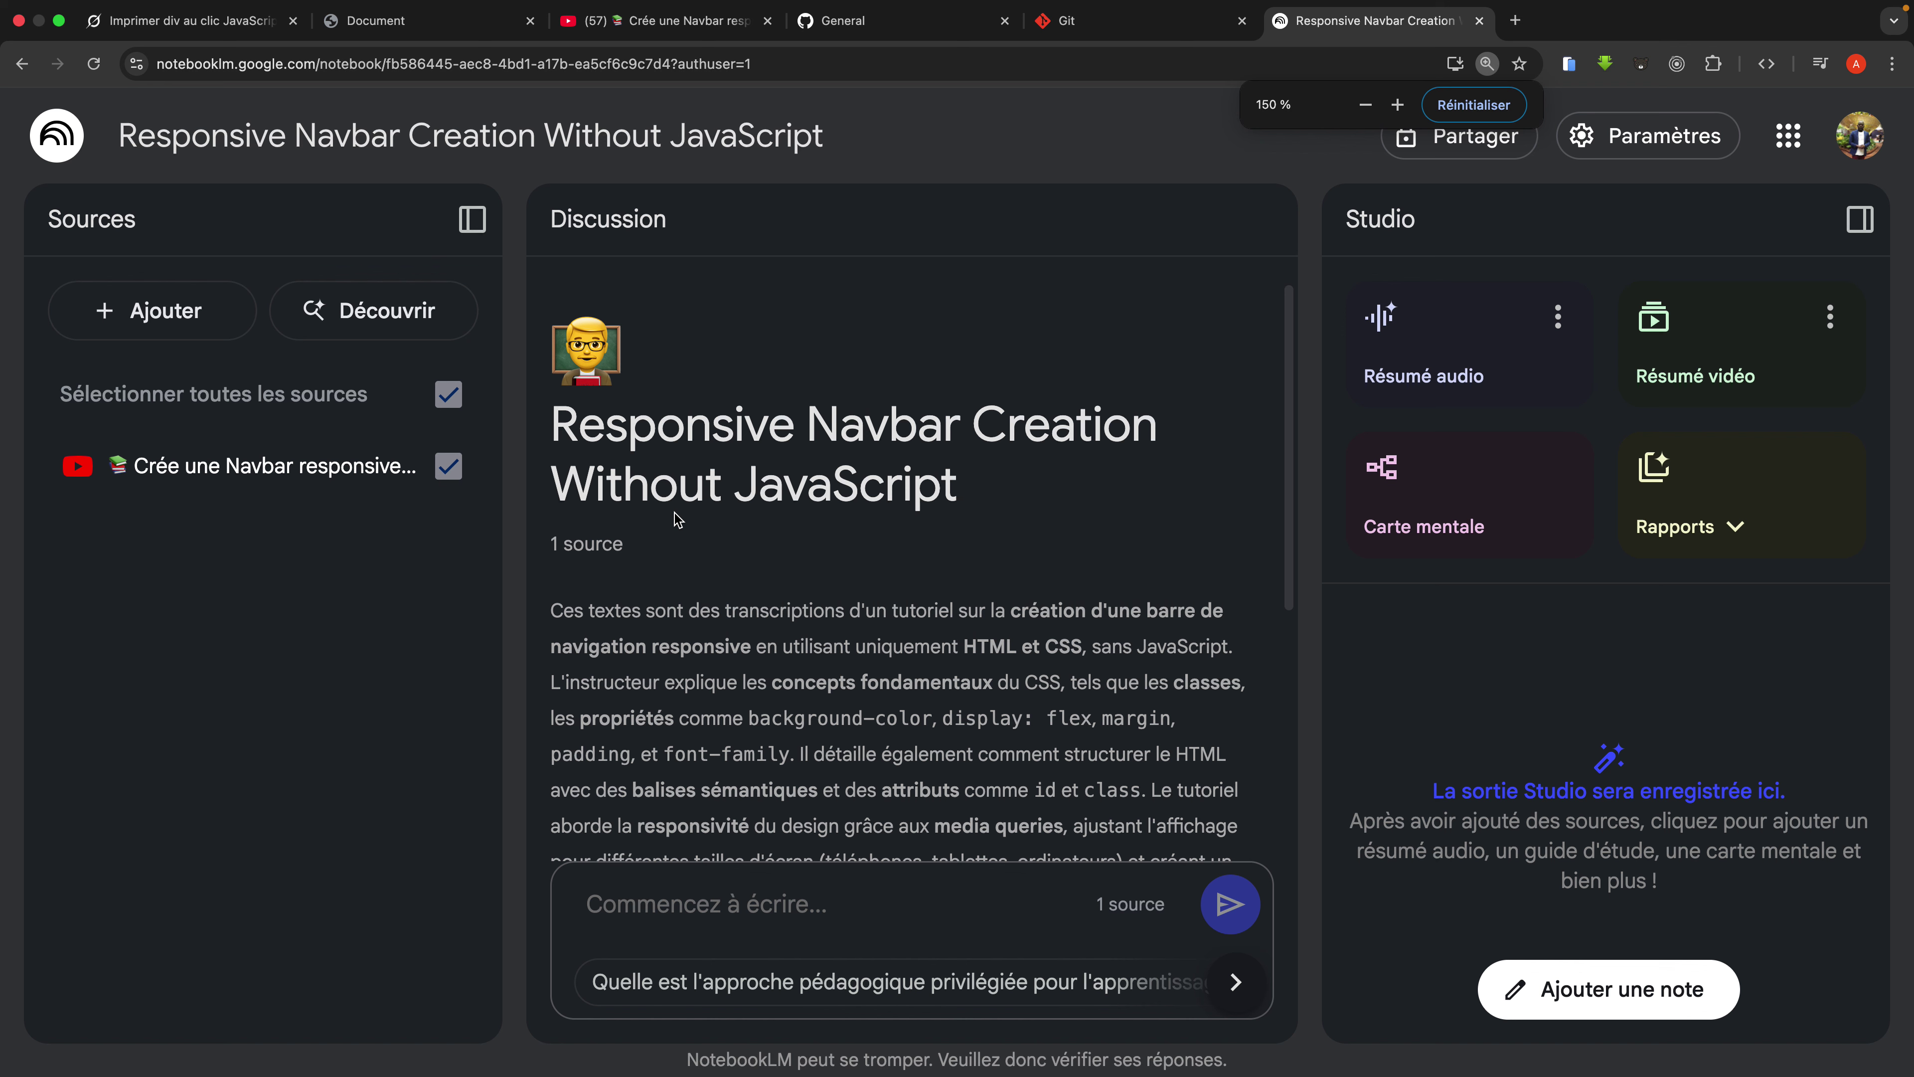
{"action": "scroll", "coordinate": [640, 578], "scroll_direction": "down", "scroll_amount": 2}
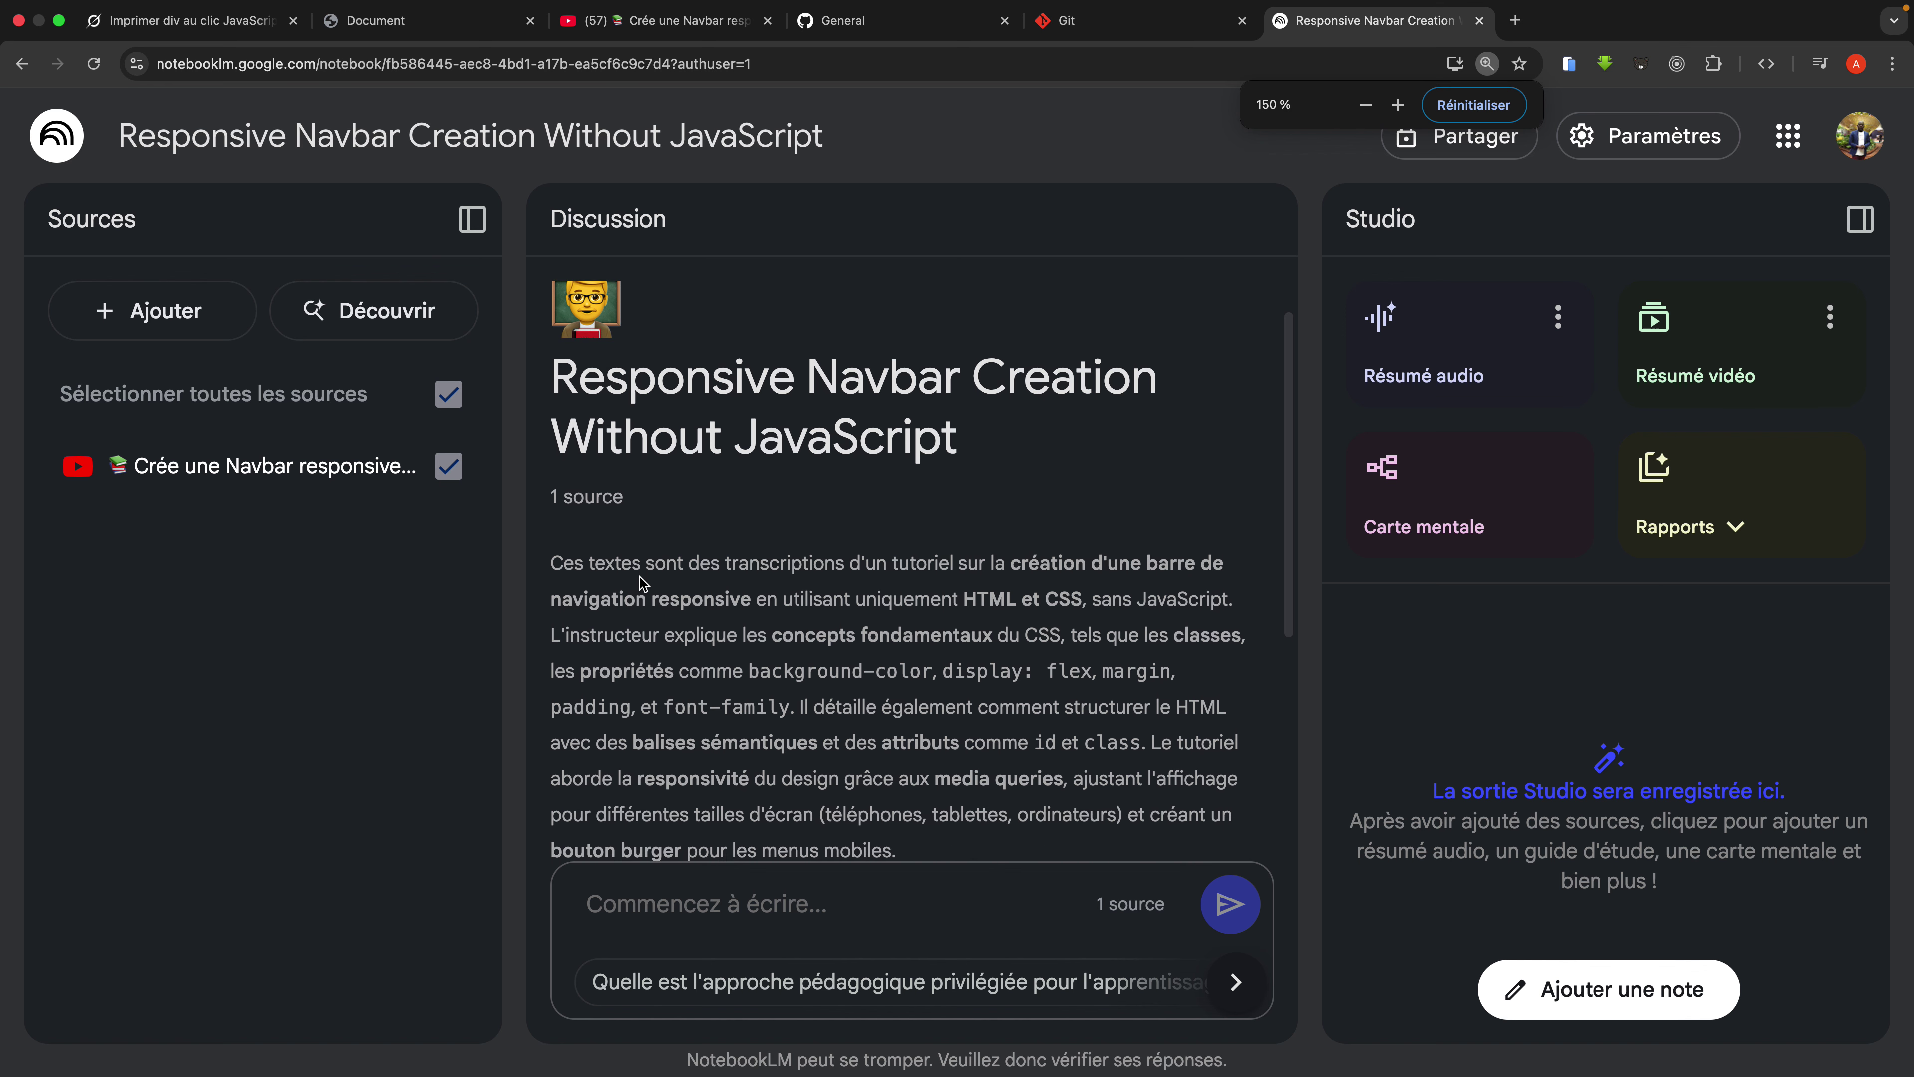
{"action": "scroll", "coordinate": [642, 584], "scroll_direction": "down", "scroll_amount": 2}
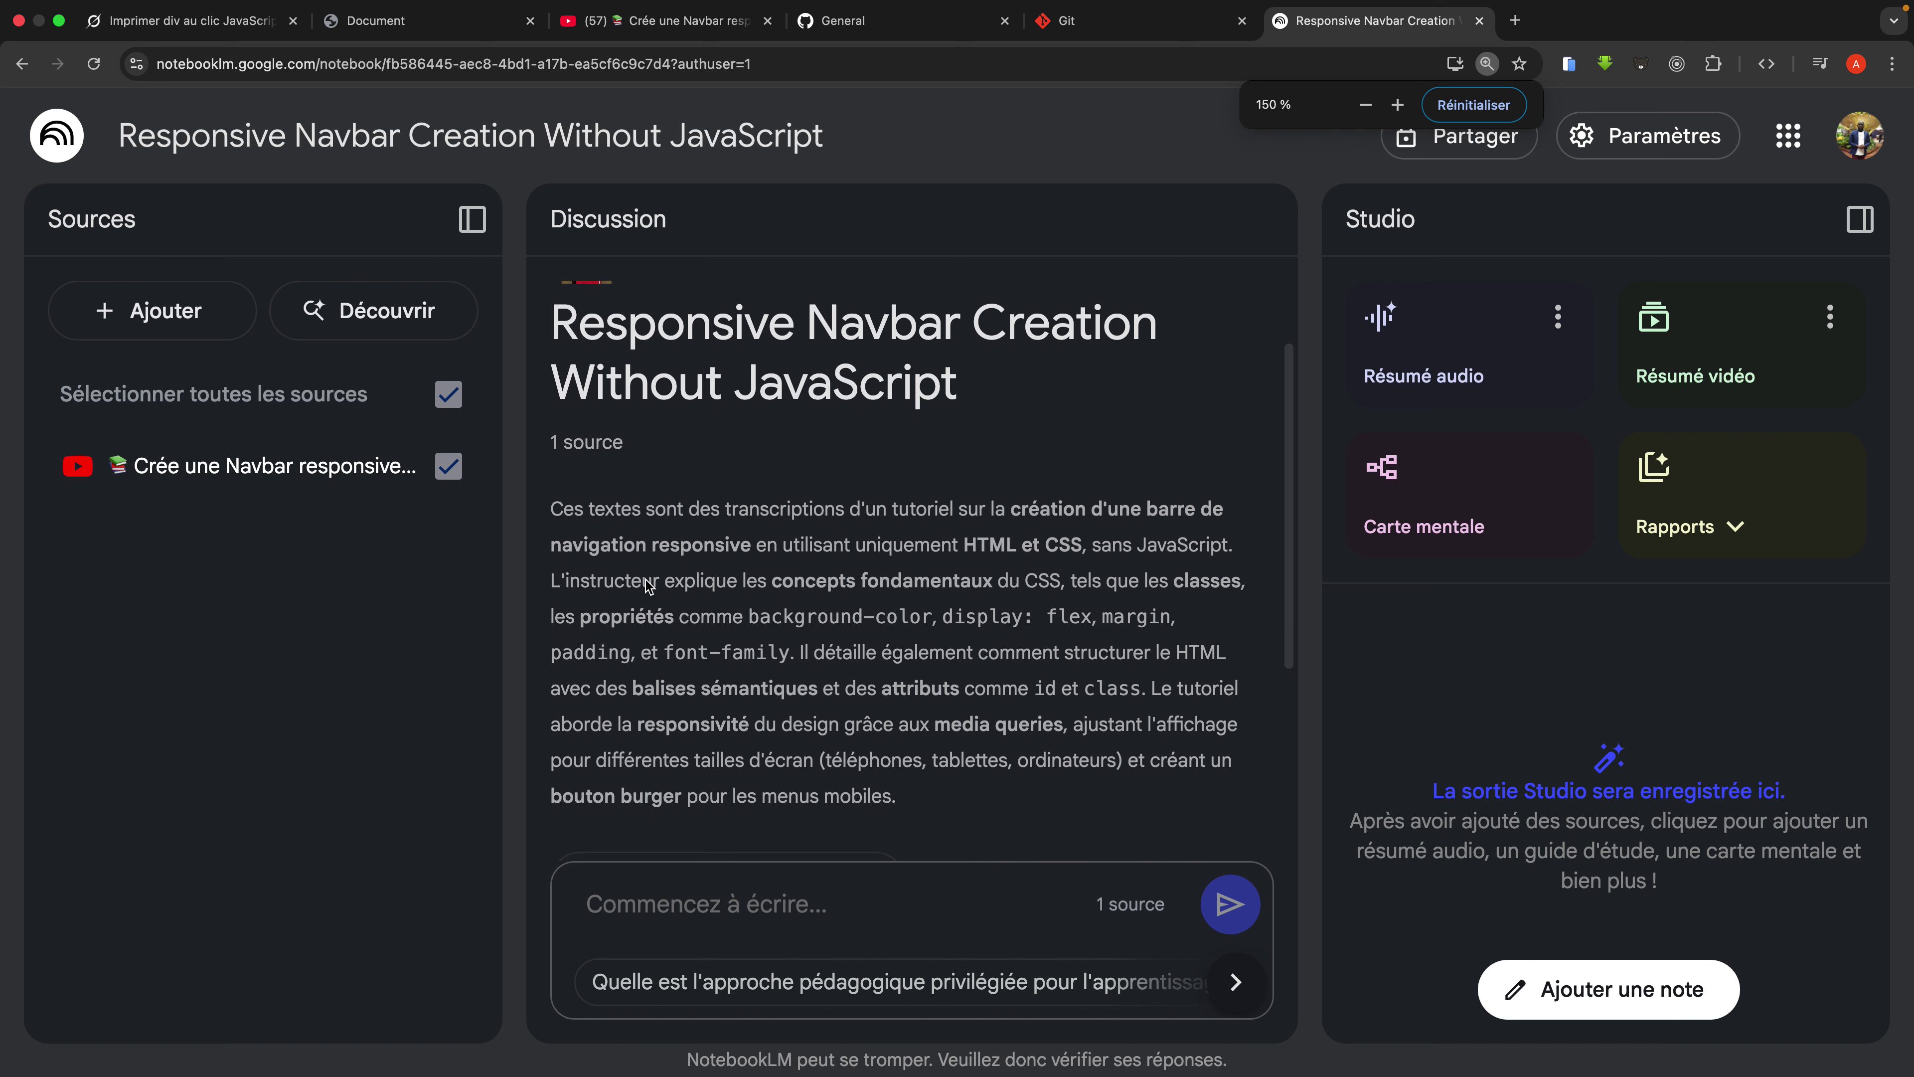
{"action": "scroll", "coordinate": [648, 584], "scroll_direction": "down", "scroll_amount": 1}
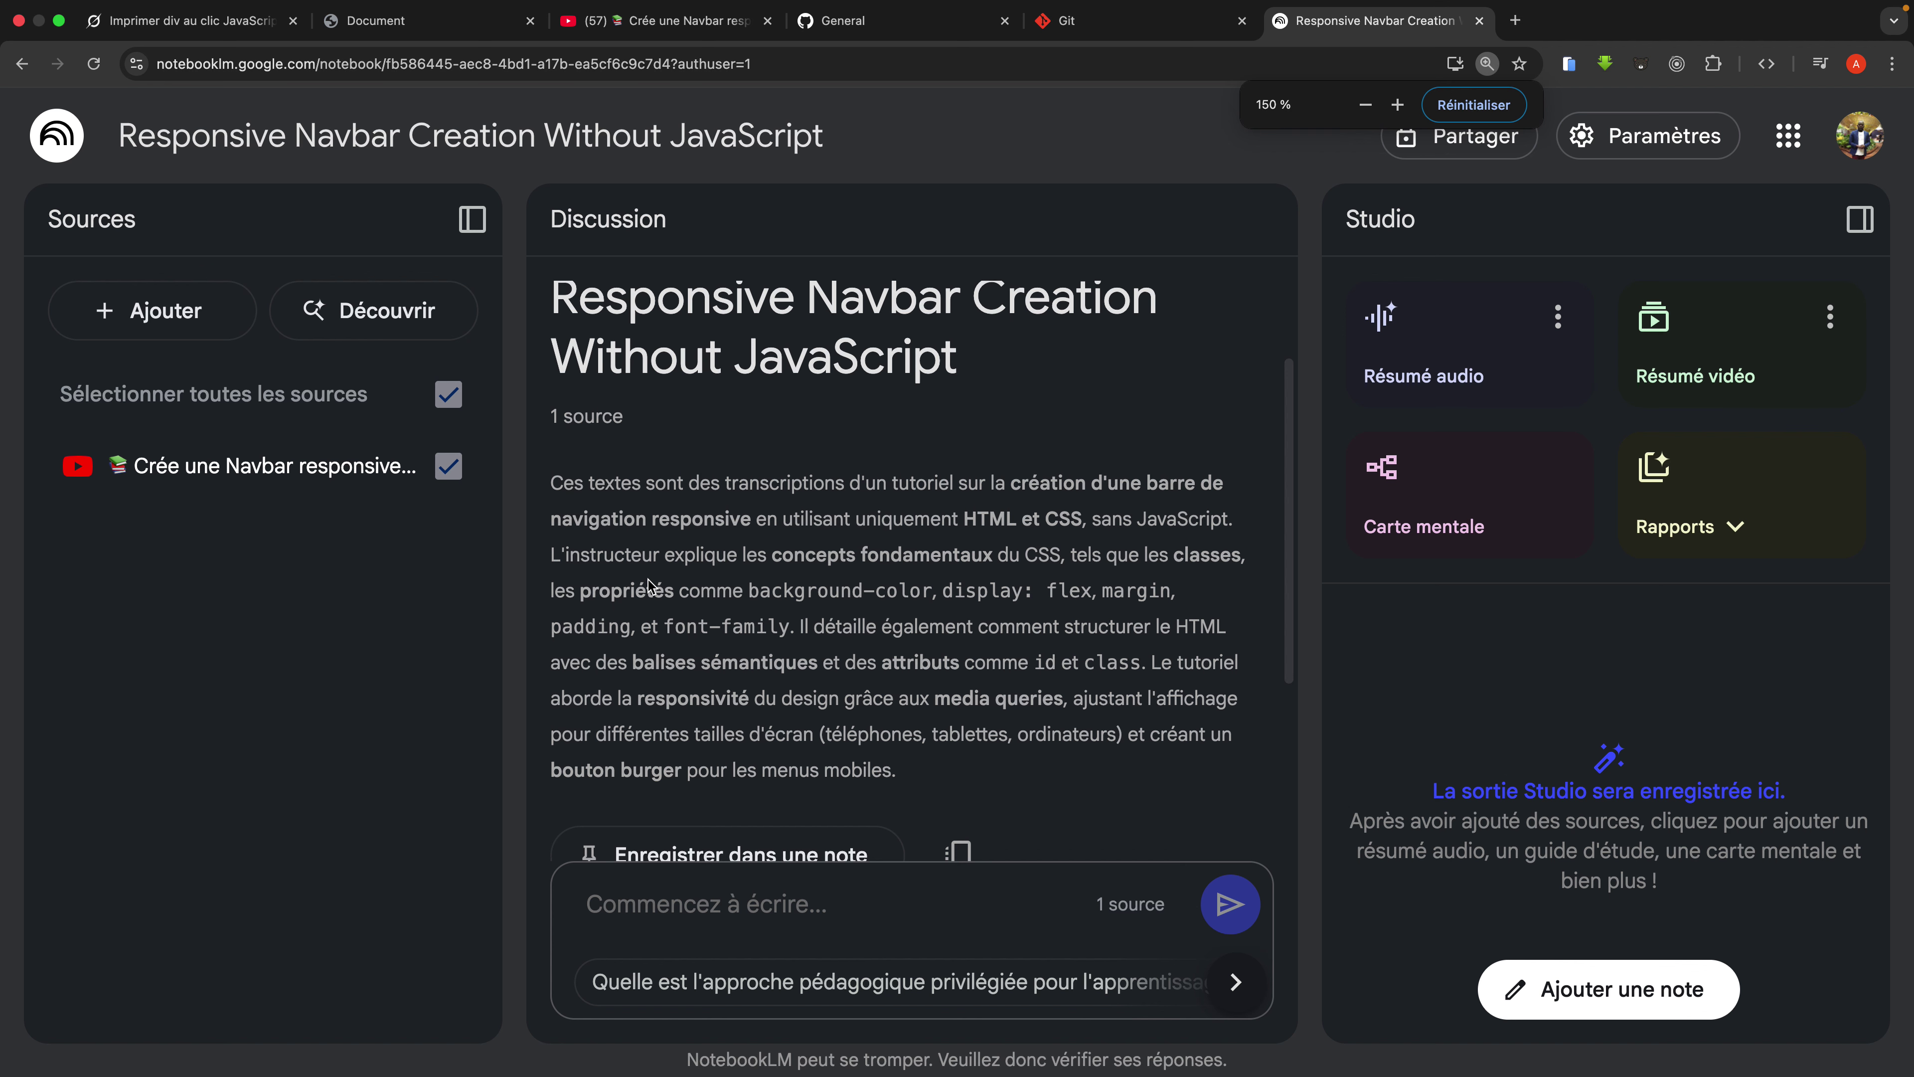
{"action": "scroll", "coordinate": [652, 575], "scroll_direction": "down", "scroll_amount": 1}
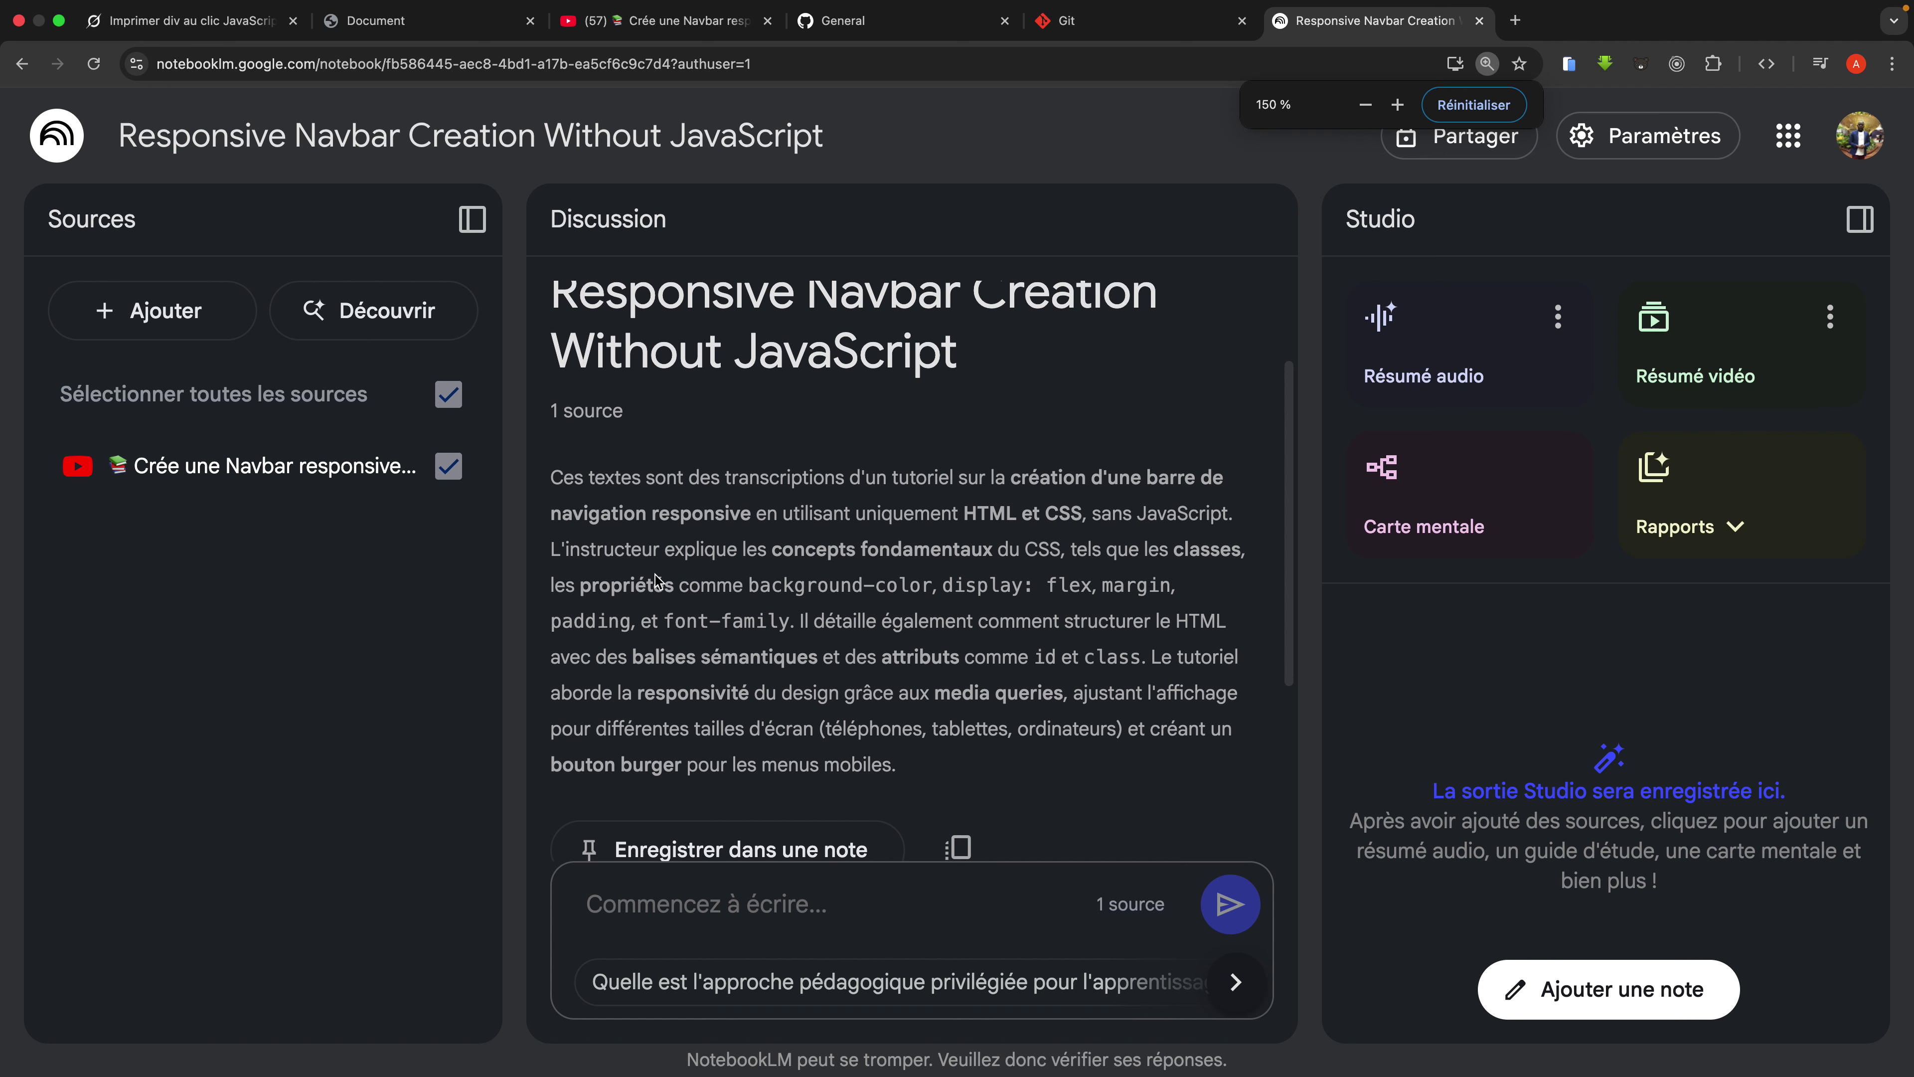
{"action": "scroll", "coordinate": [655, 574], "scroll_direction": "down", "scroll_amount": 1}
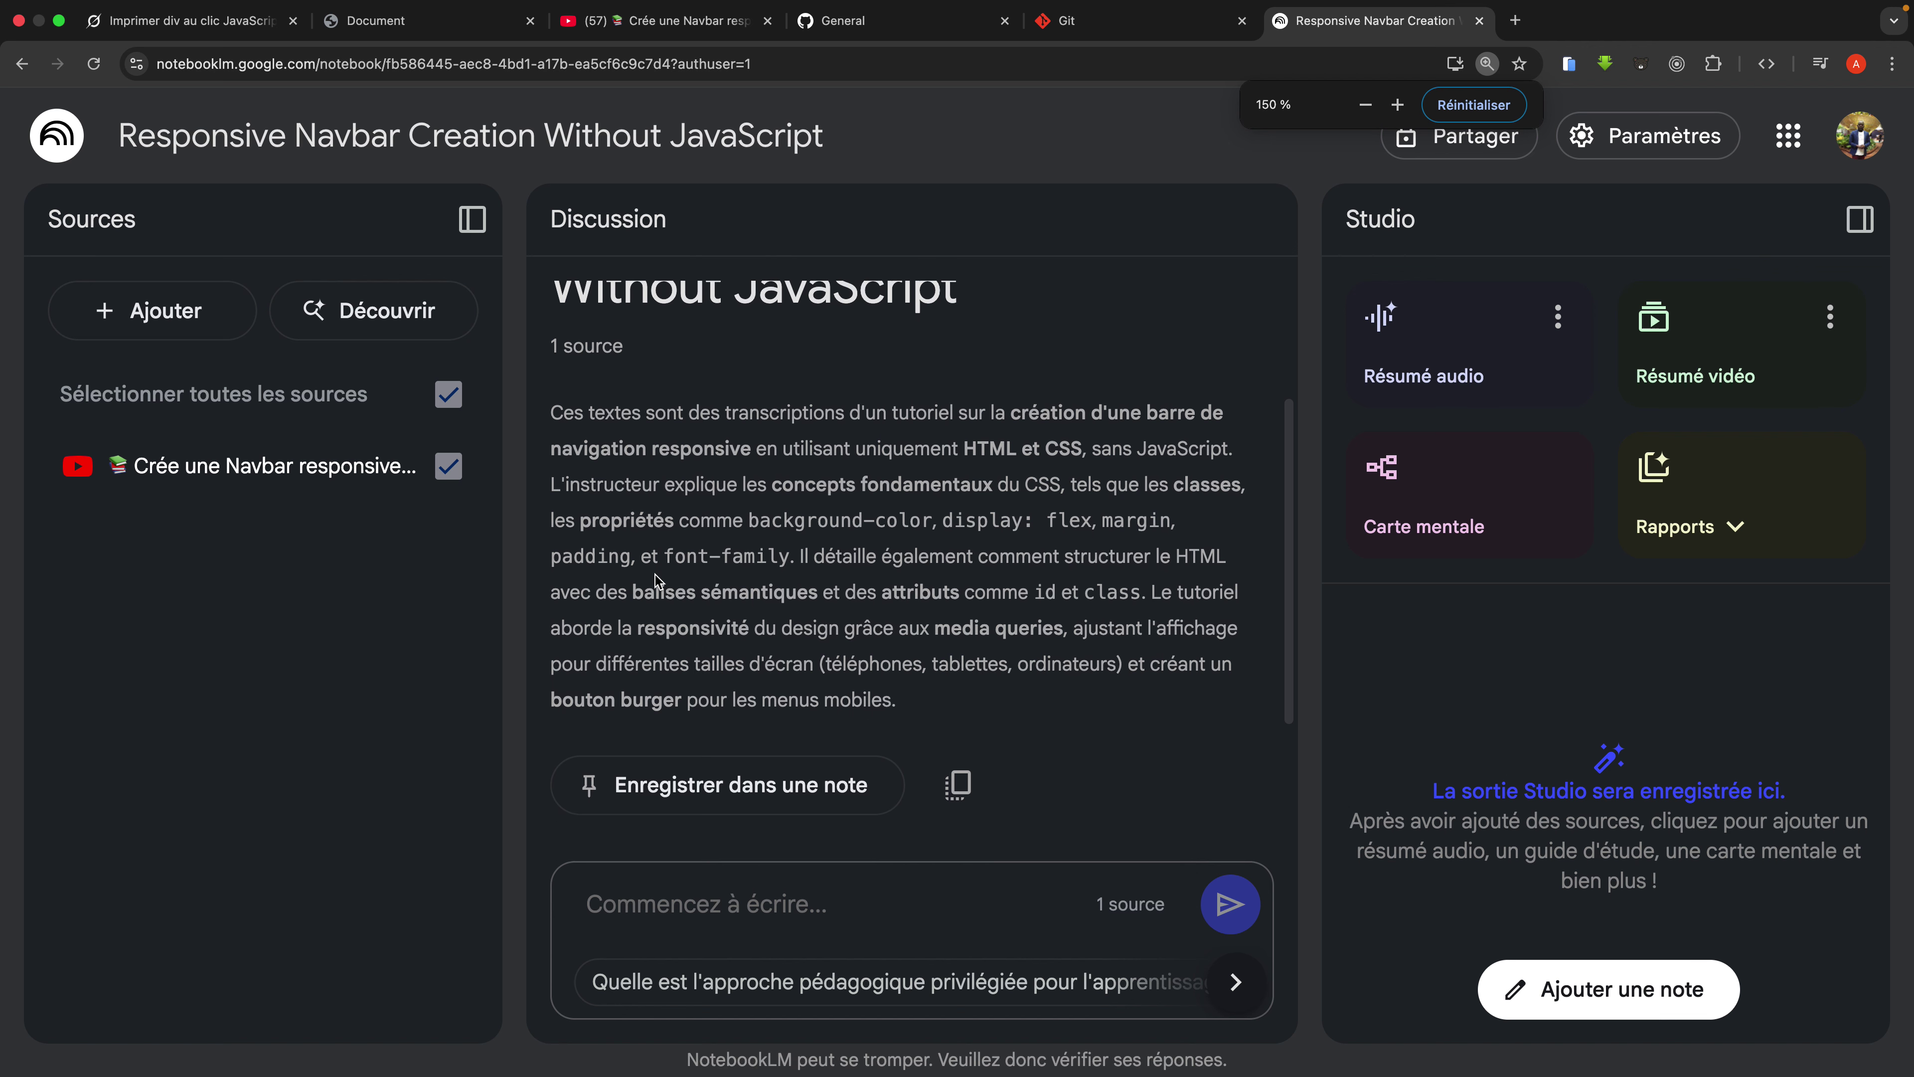
{"action": "scroll", "coordinate": [655, 575], "scroll_direction": "down", "scroll_amount": 1}
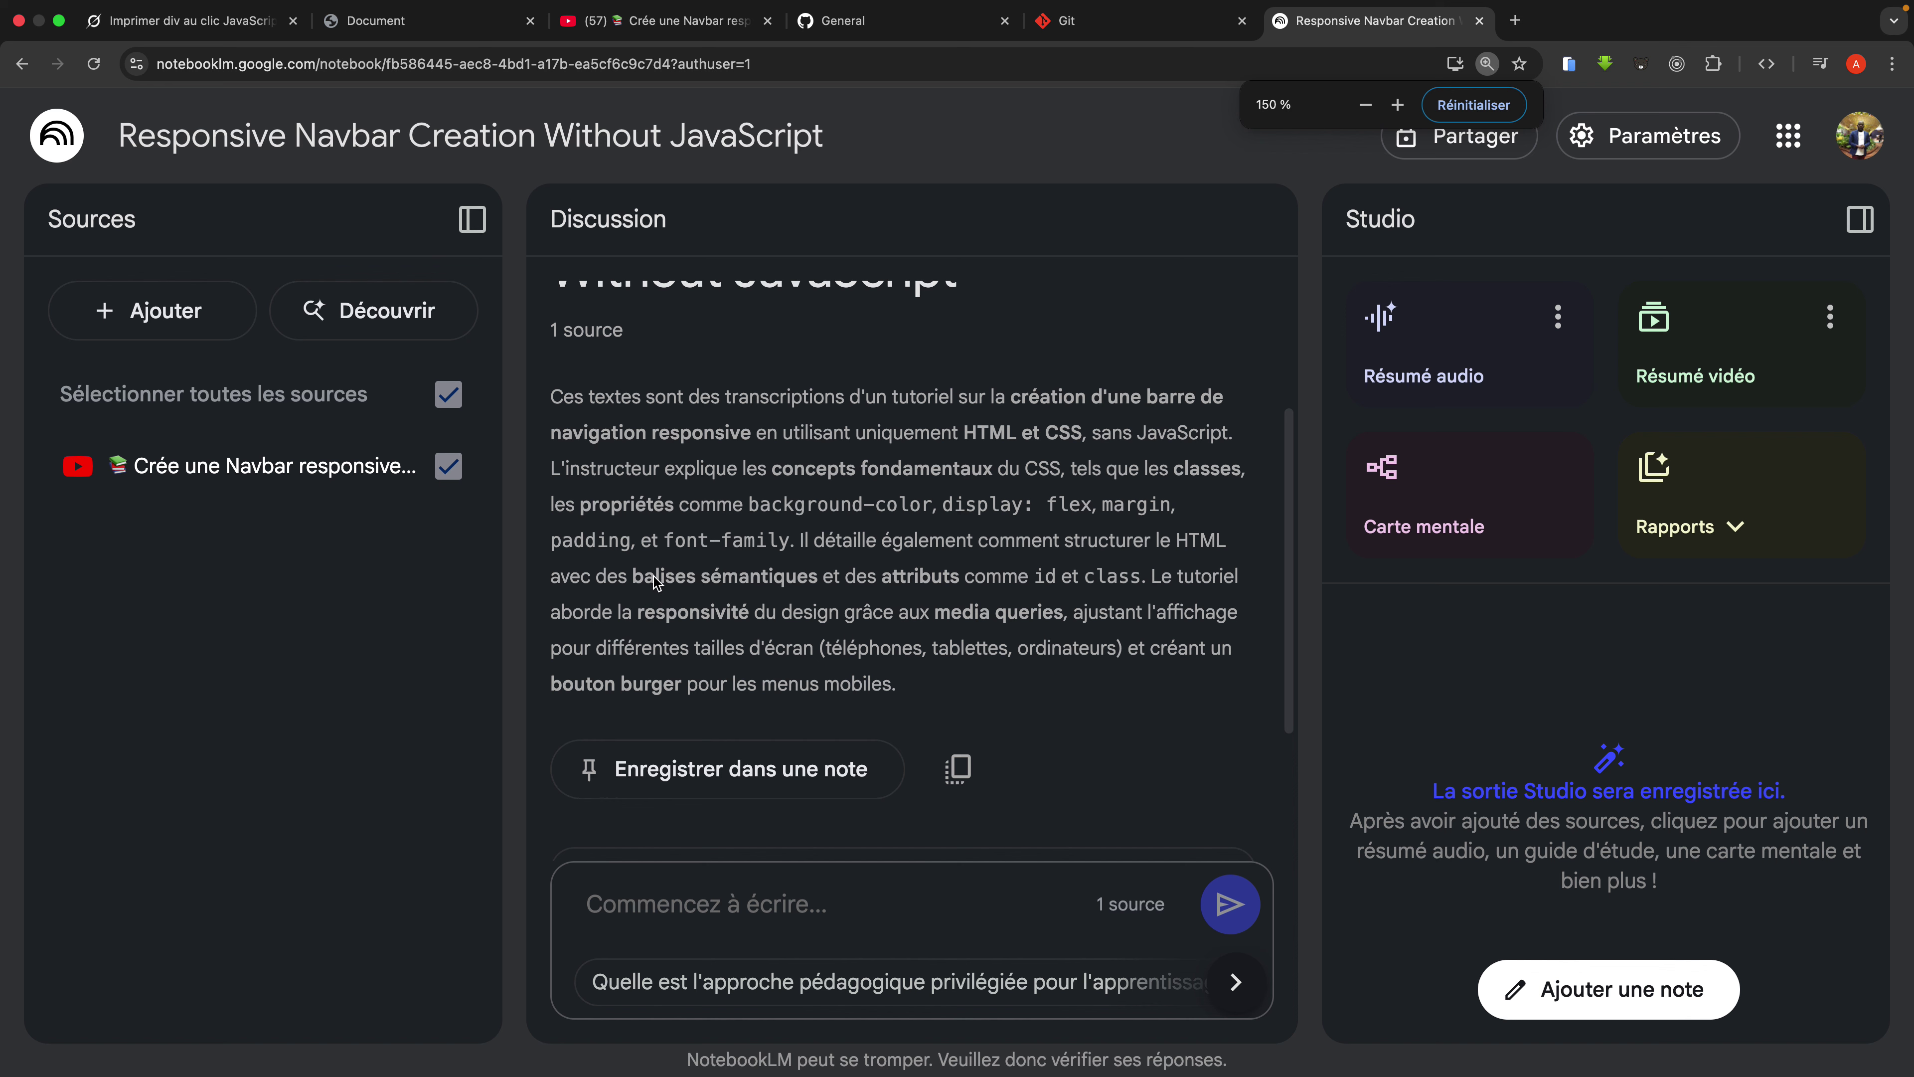
{"action": "scroll", "coordinate": [656, 577], "scroll_direction": "down", "scroll_amount": 3}
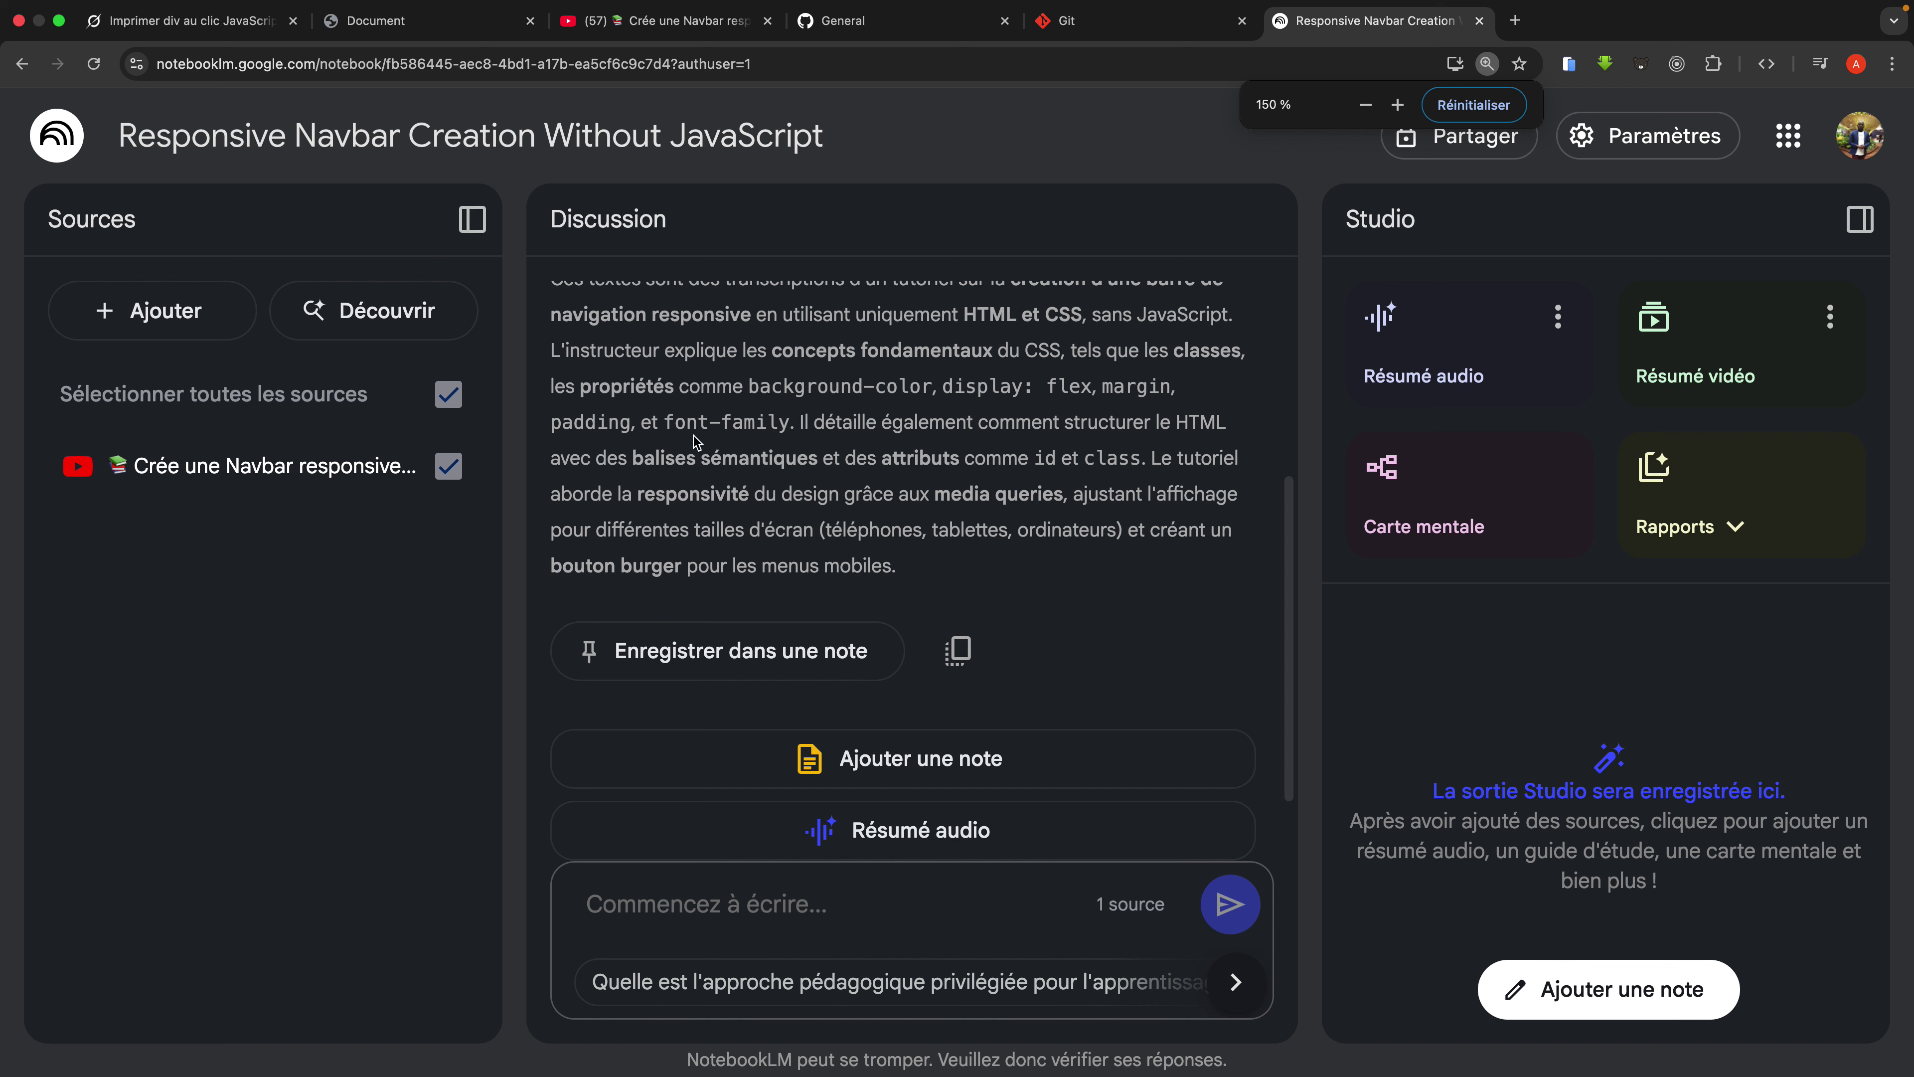
{"action": "scroll", "coordinate": [828, 758], "scroll_direction": "down", "scroll_amount": 2}
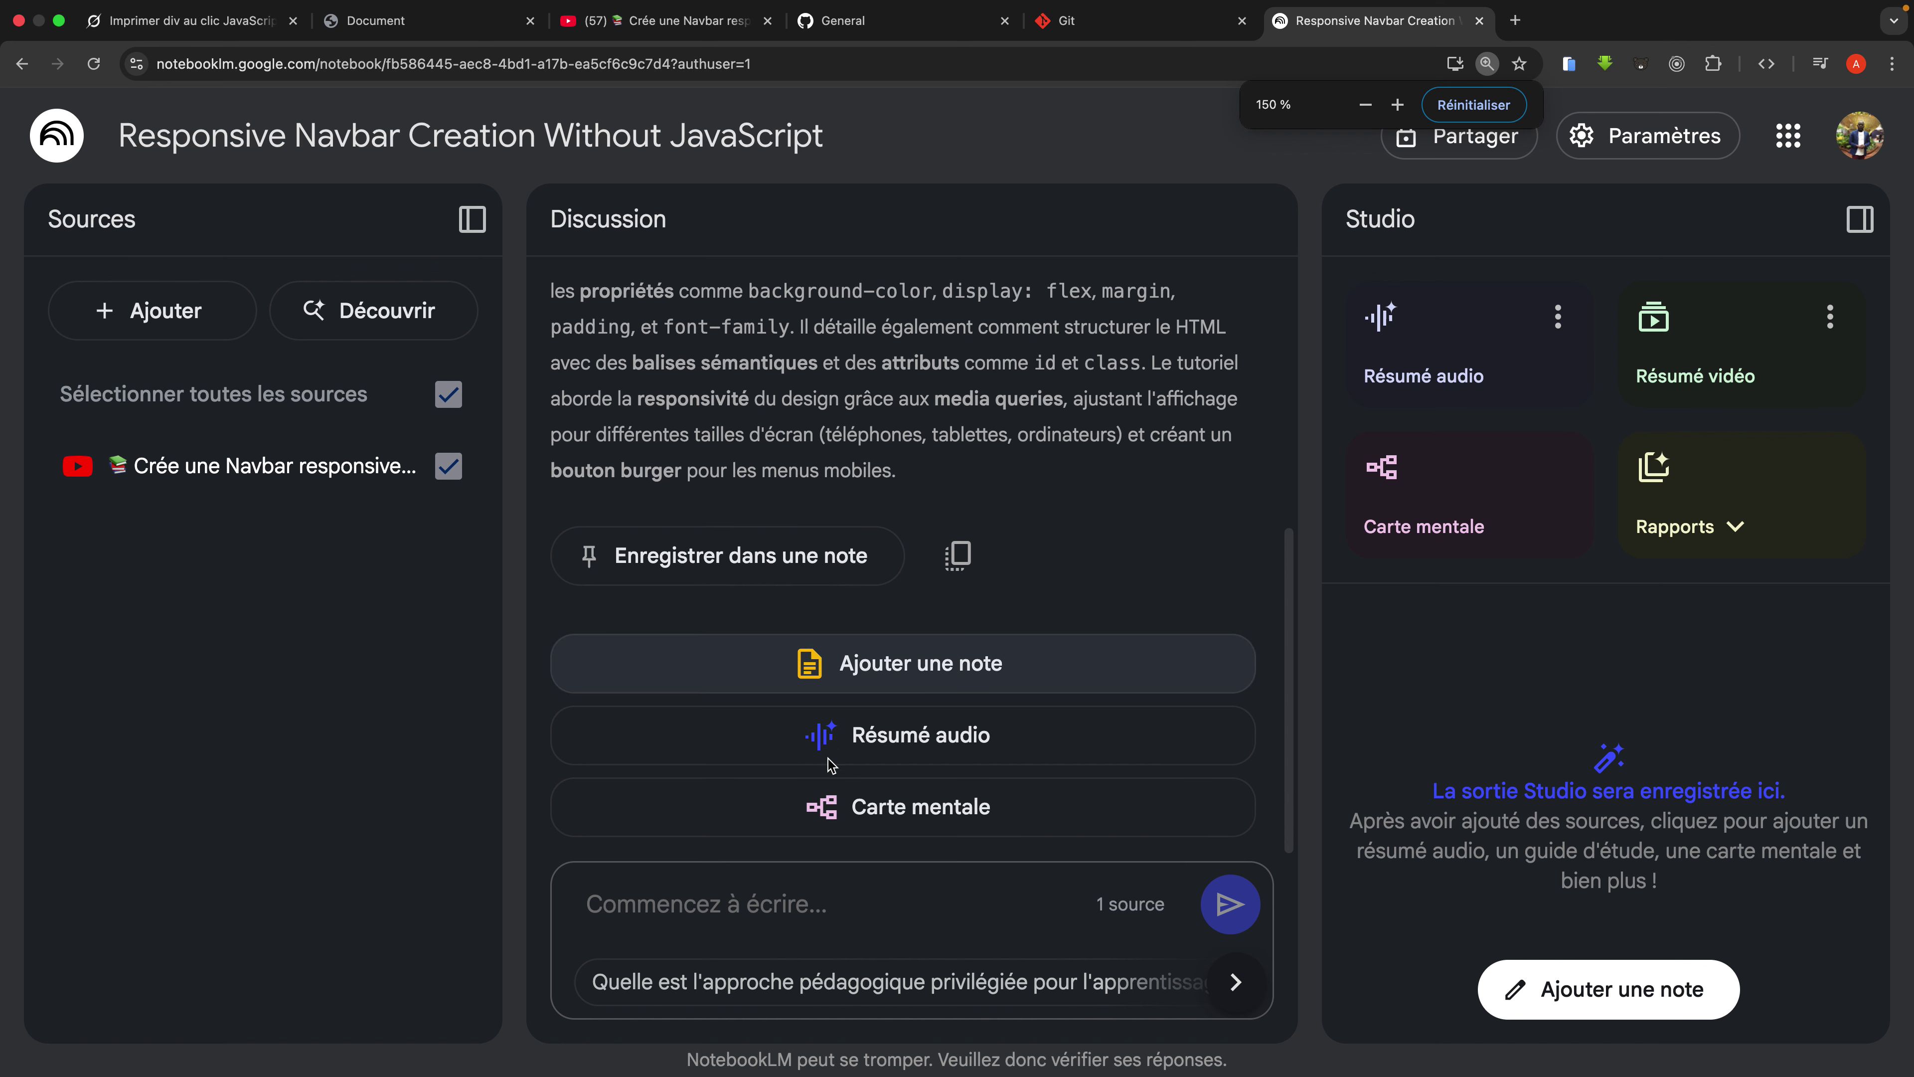
Step: Ask the notebook chat "explique le display flex"
{"action": "left_click", "coordinate": [758, 907]}
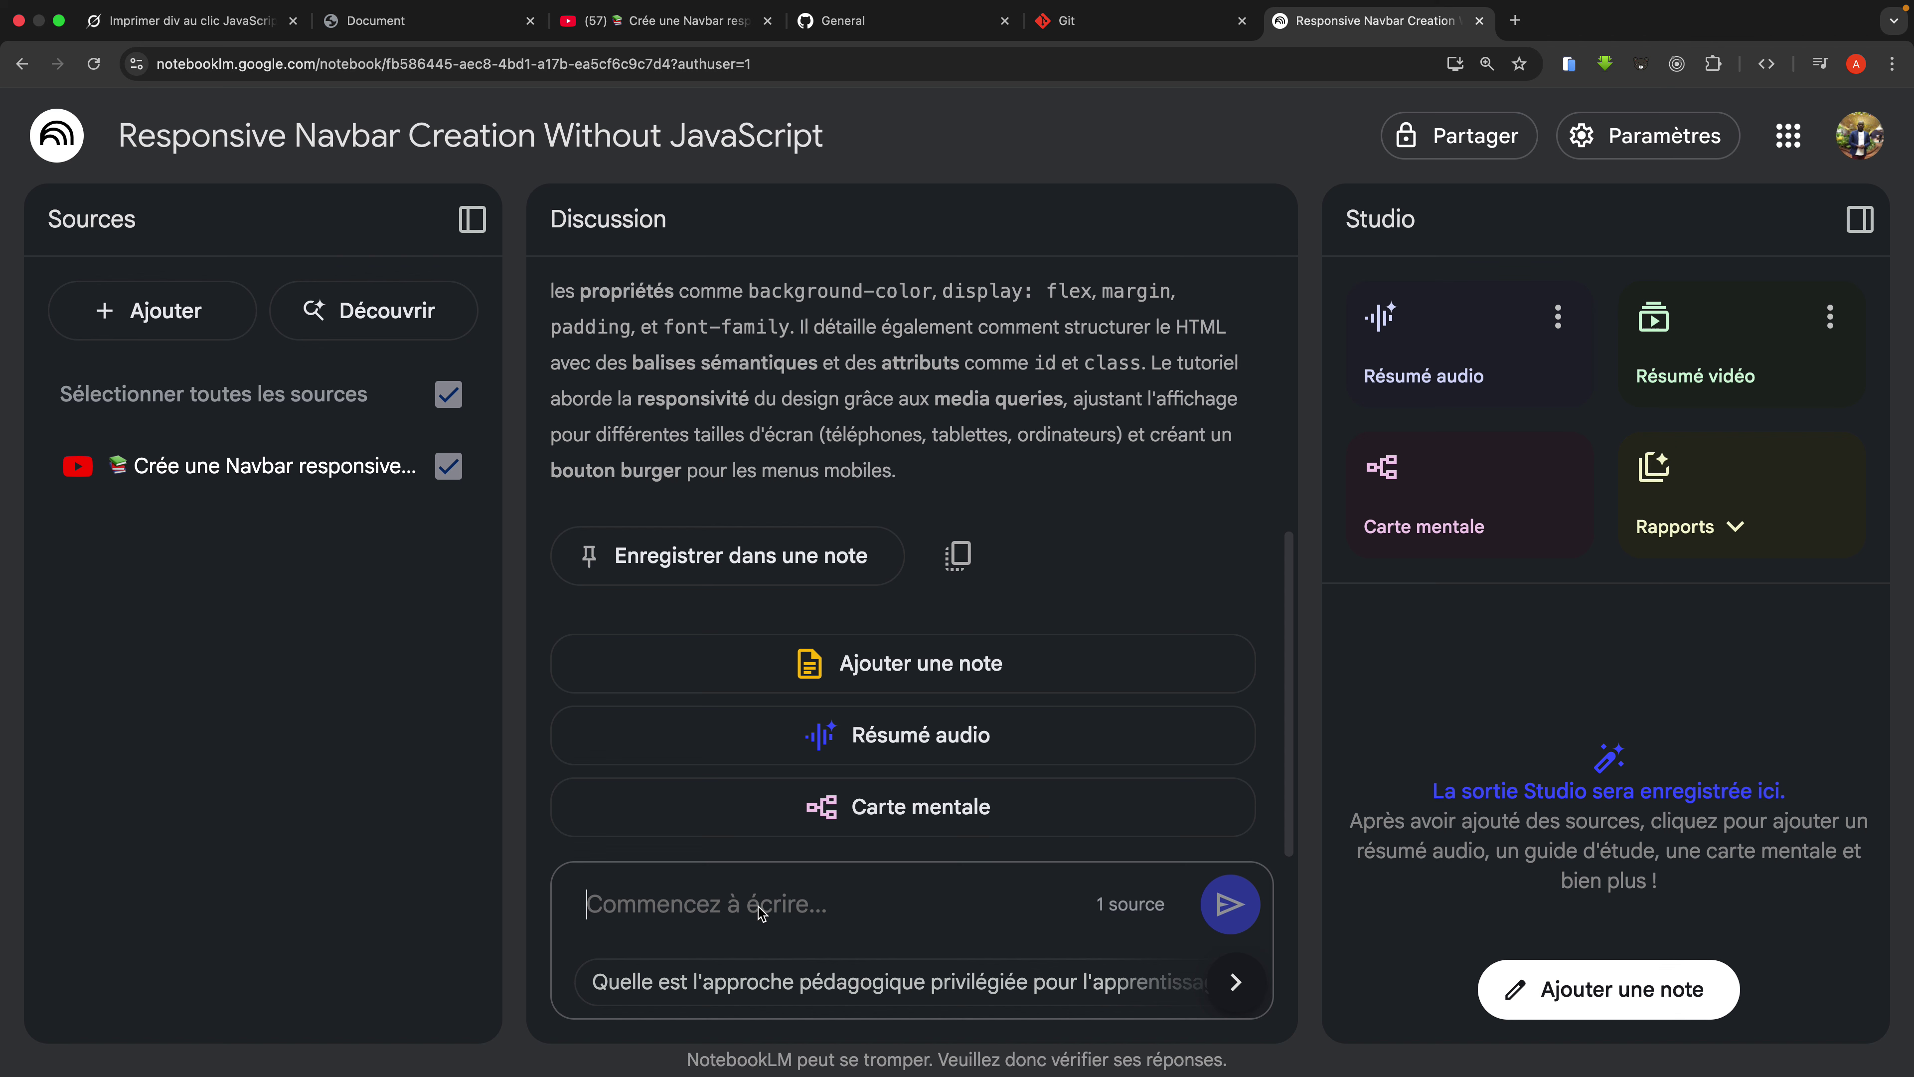
{"action": "type", "text": "expliqui"}
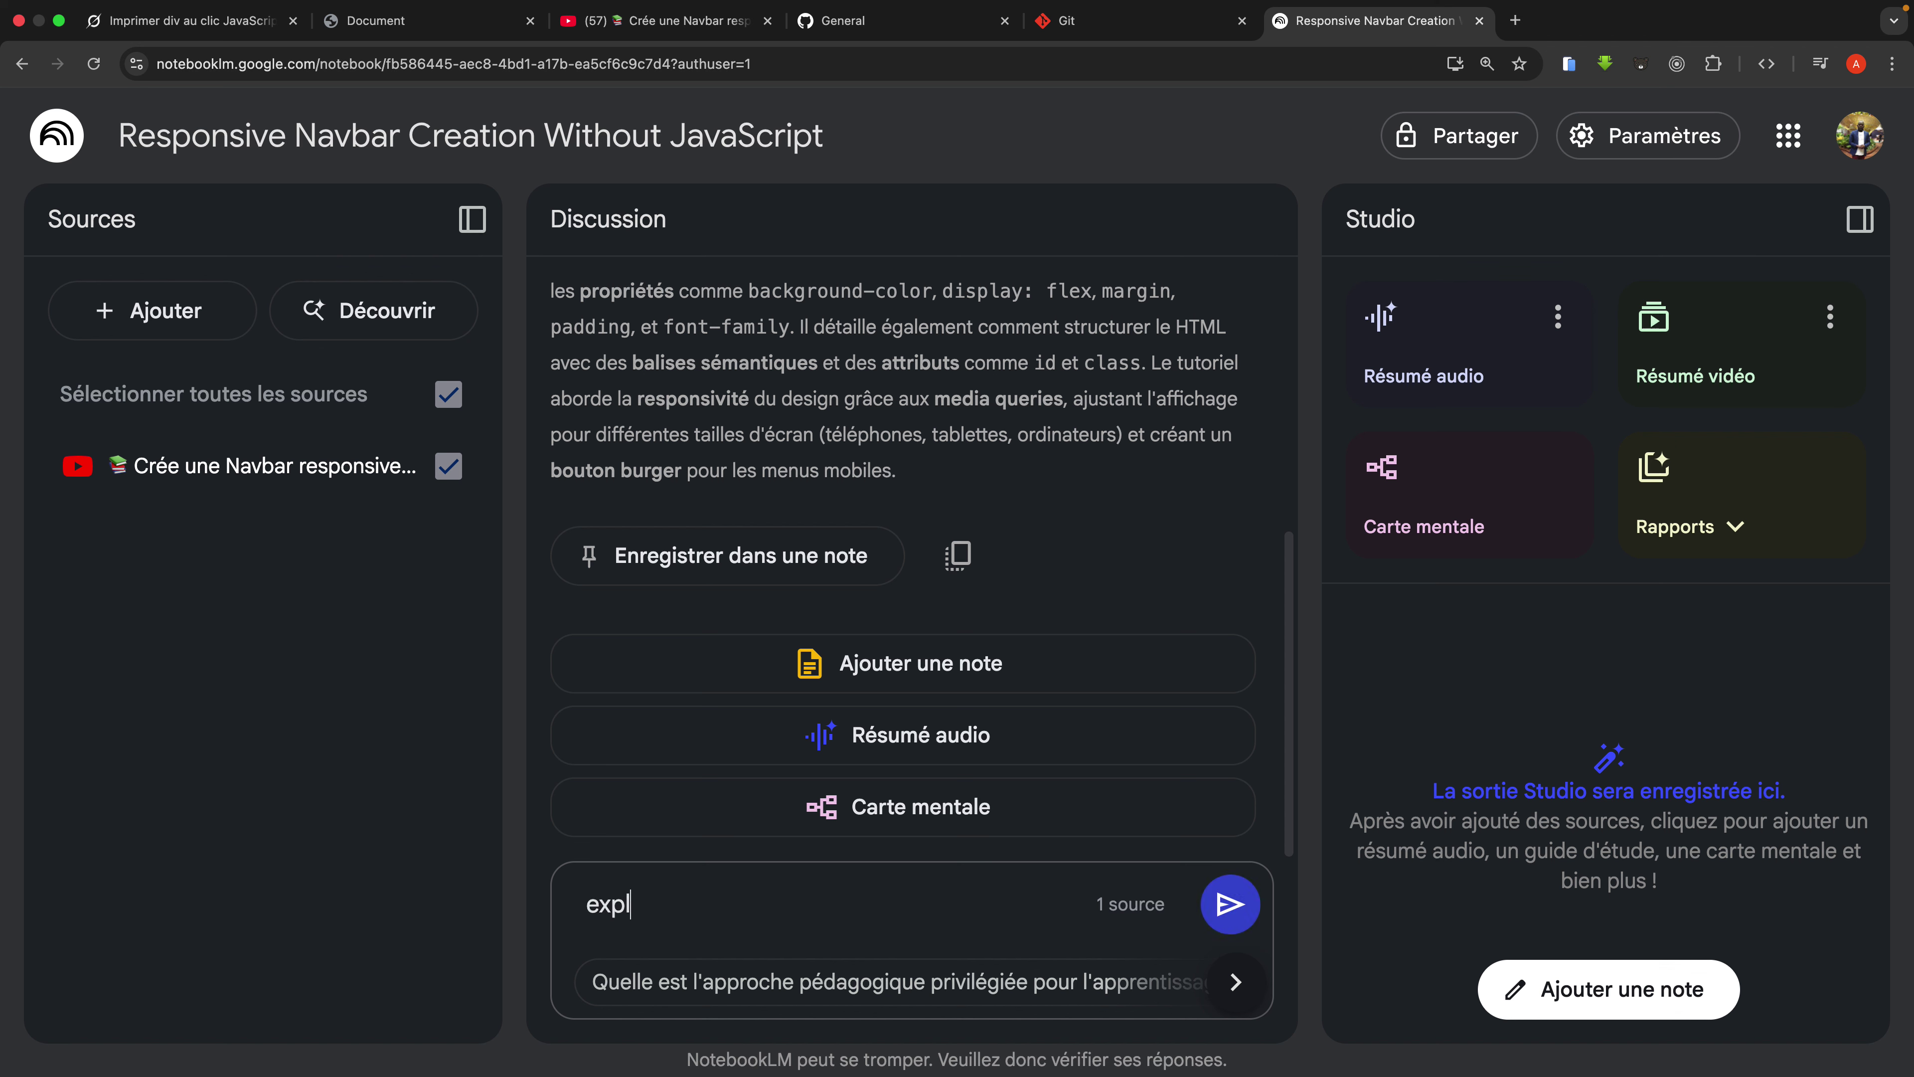
{"action": "key", "text": "BackSpace"}
{"action": "key", "text": "BackSpace"}
{"action": "type", "text": "ue le display"}
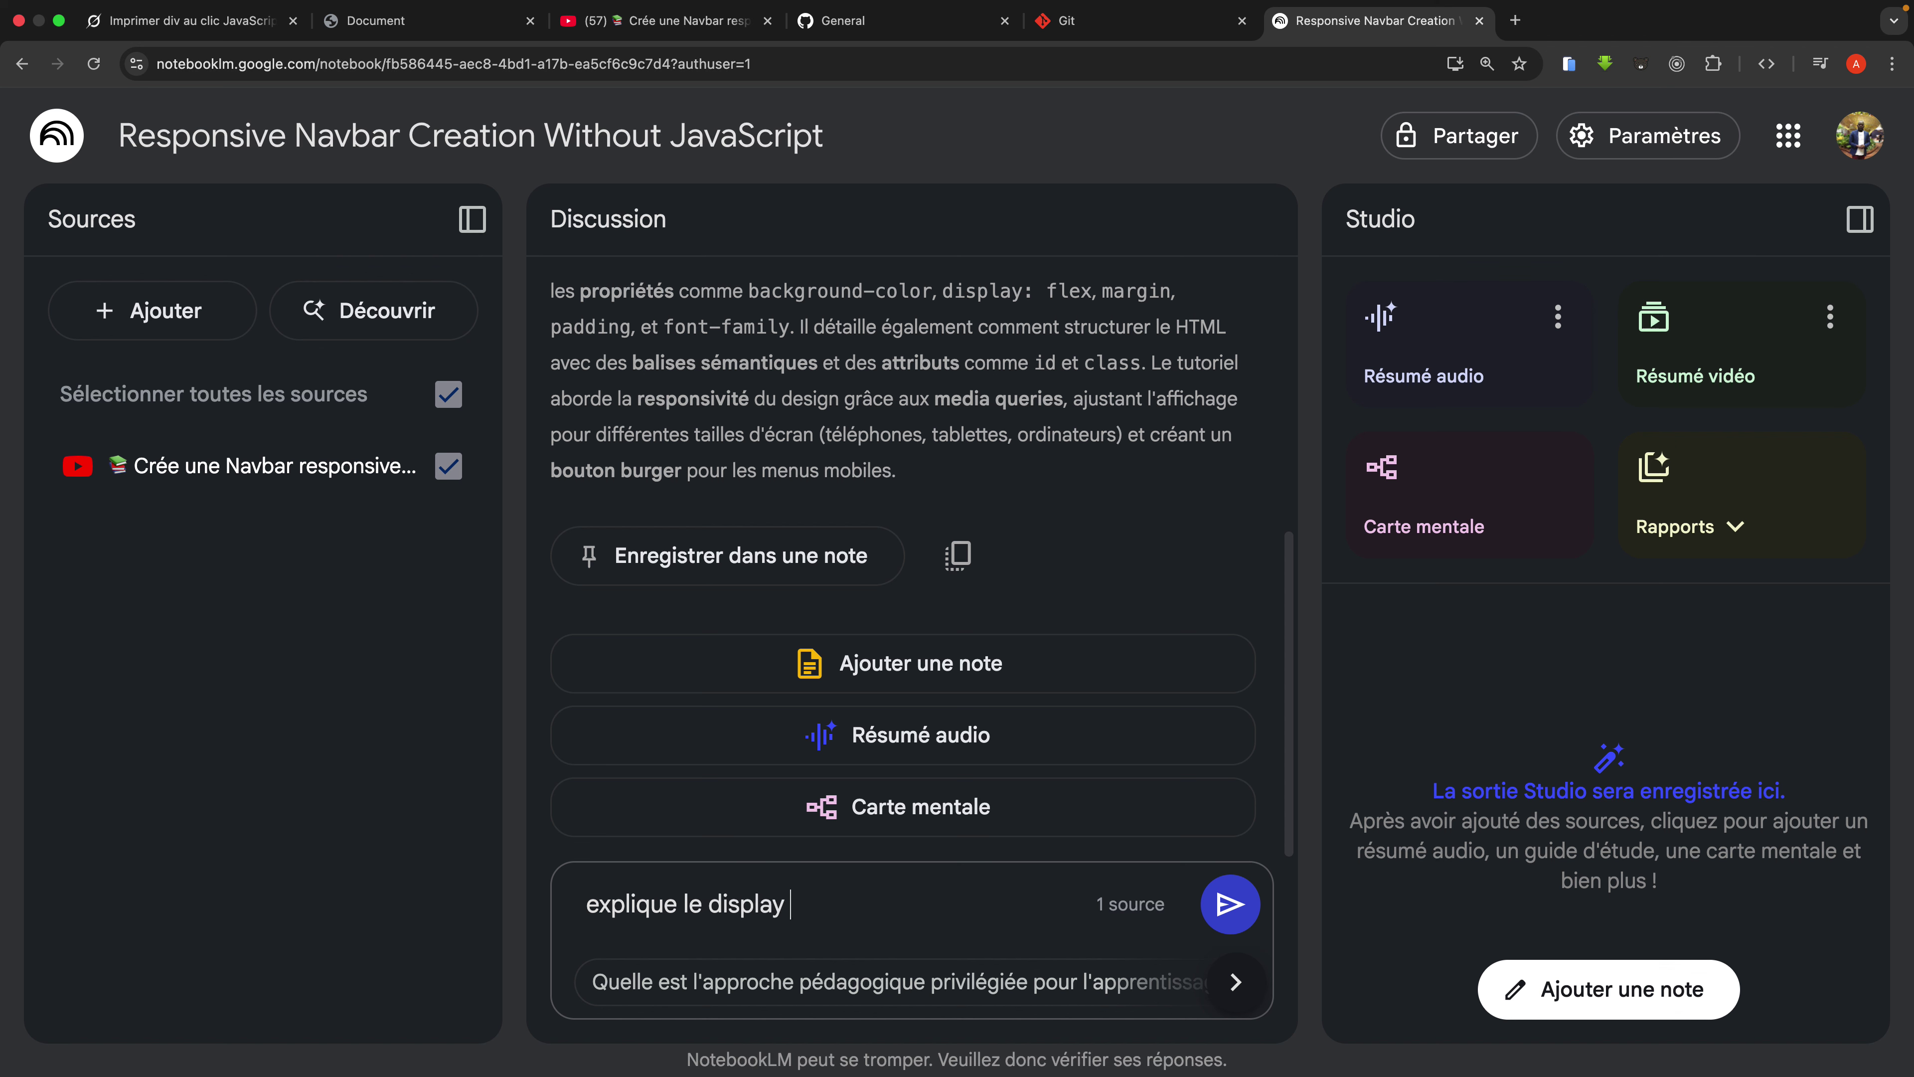
{"action": "type", "text": " flex"}
{"action": "key", "text": "Return"}
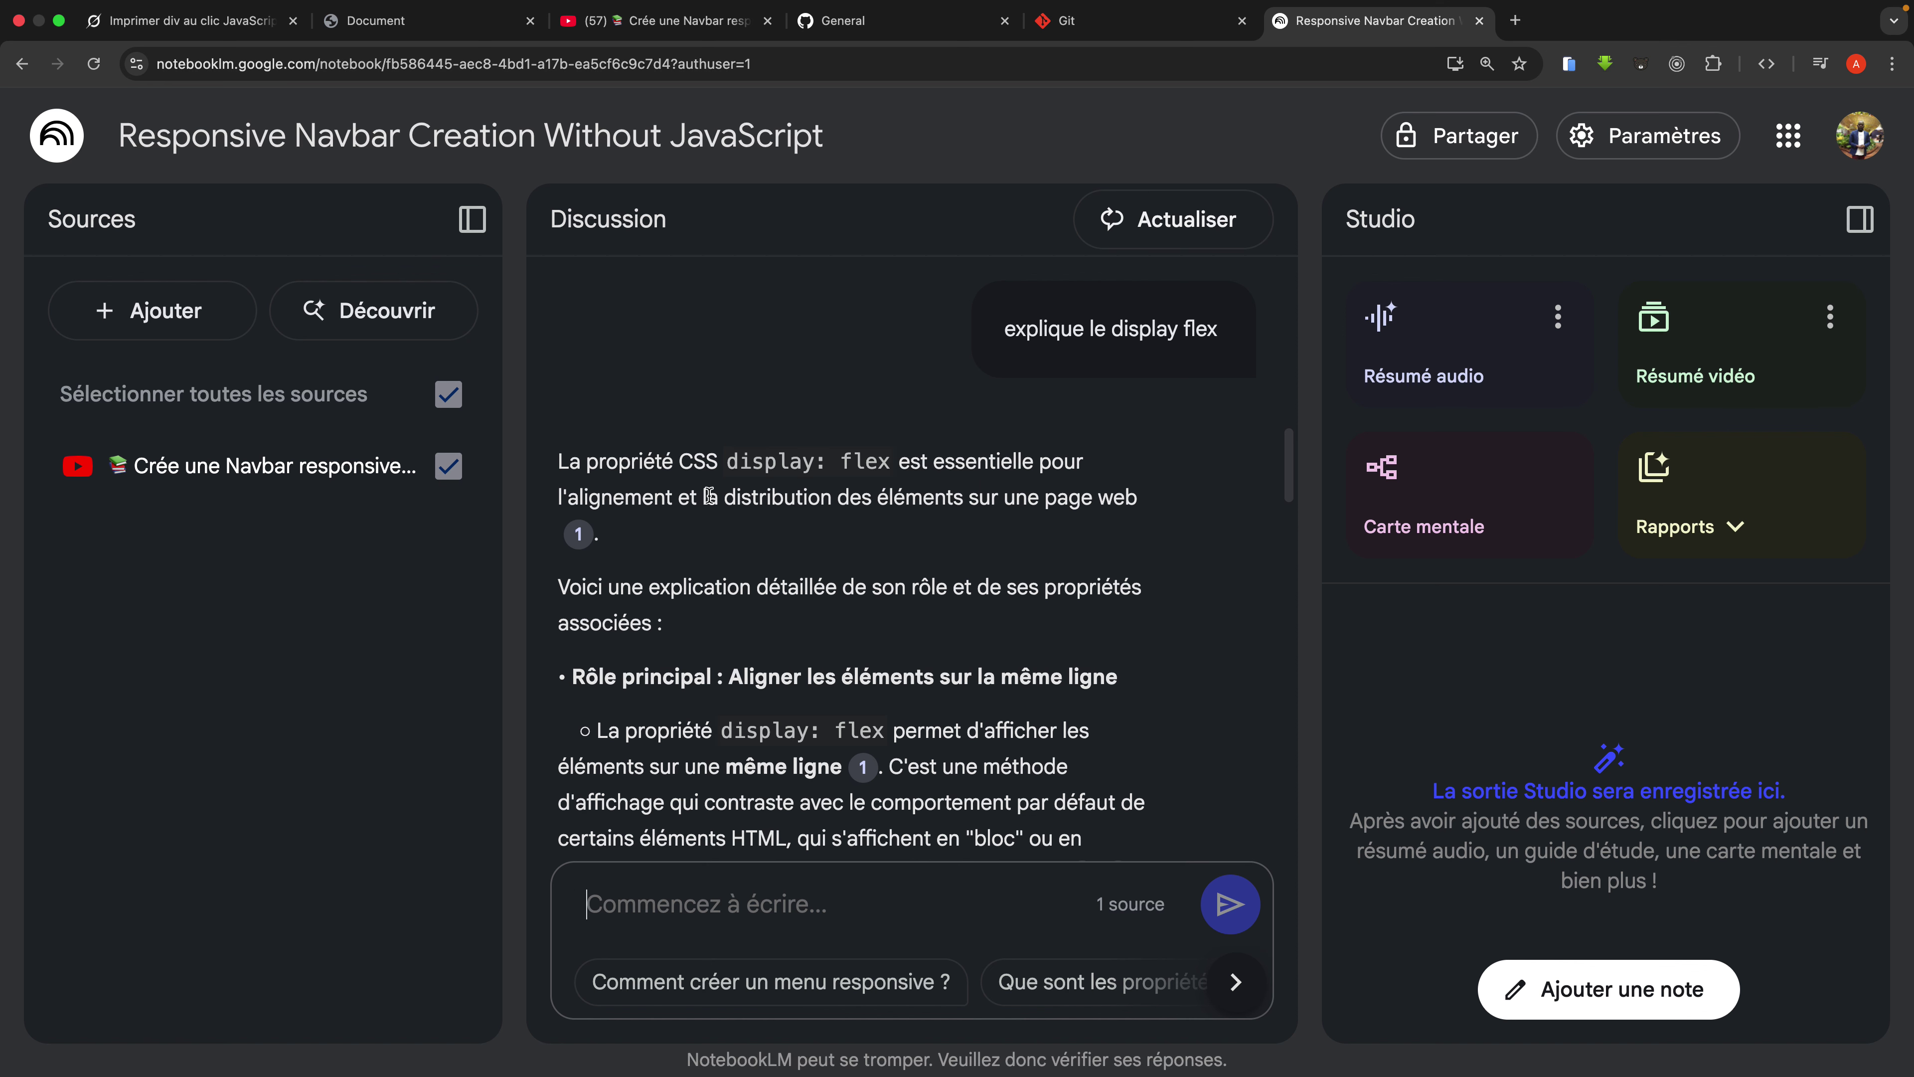
Step: Read the chat's answer about display: flex, reducing the page zoom to 110% to see more text
{"action": "scroll", "coordinate": [790, 533], "scroll_direction": "down", "scroll_amount": 1}
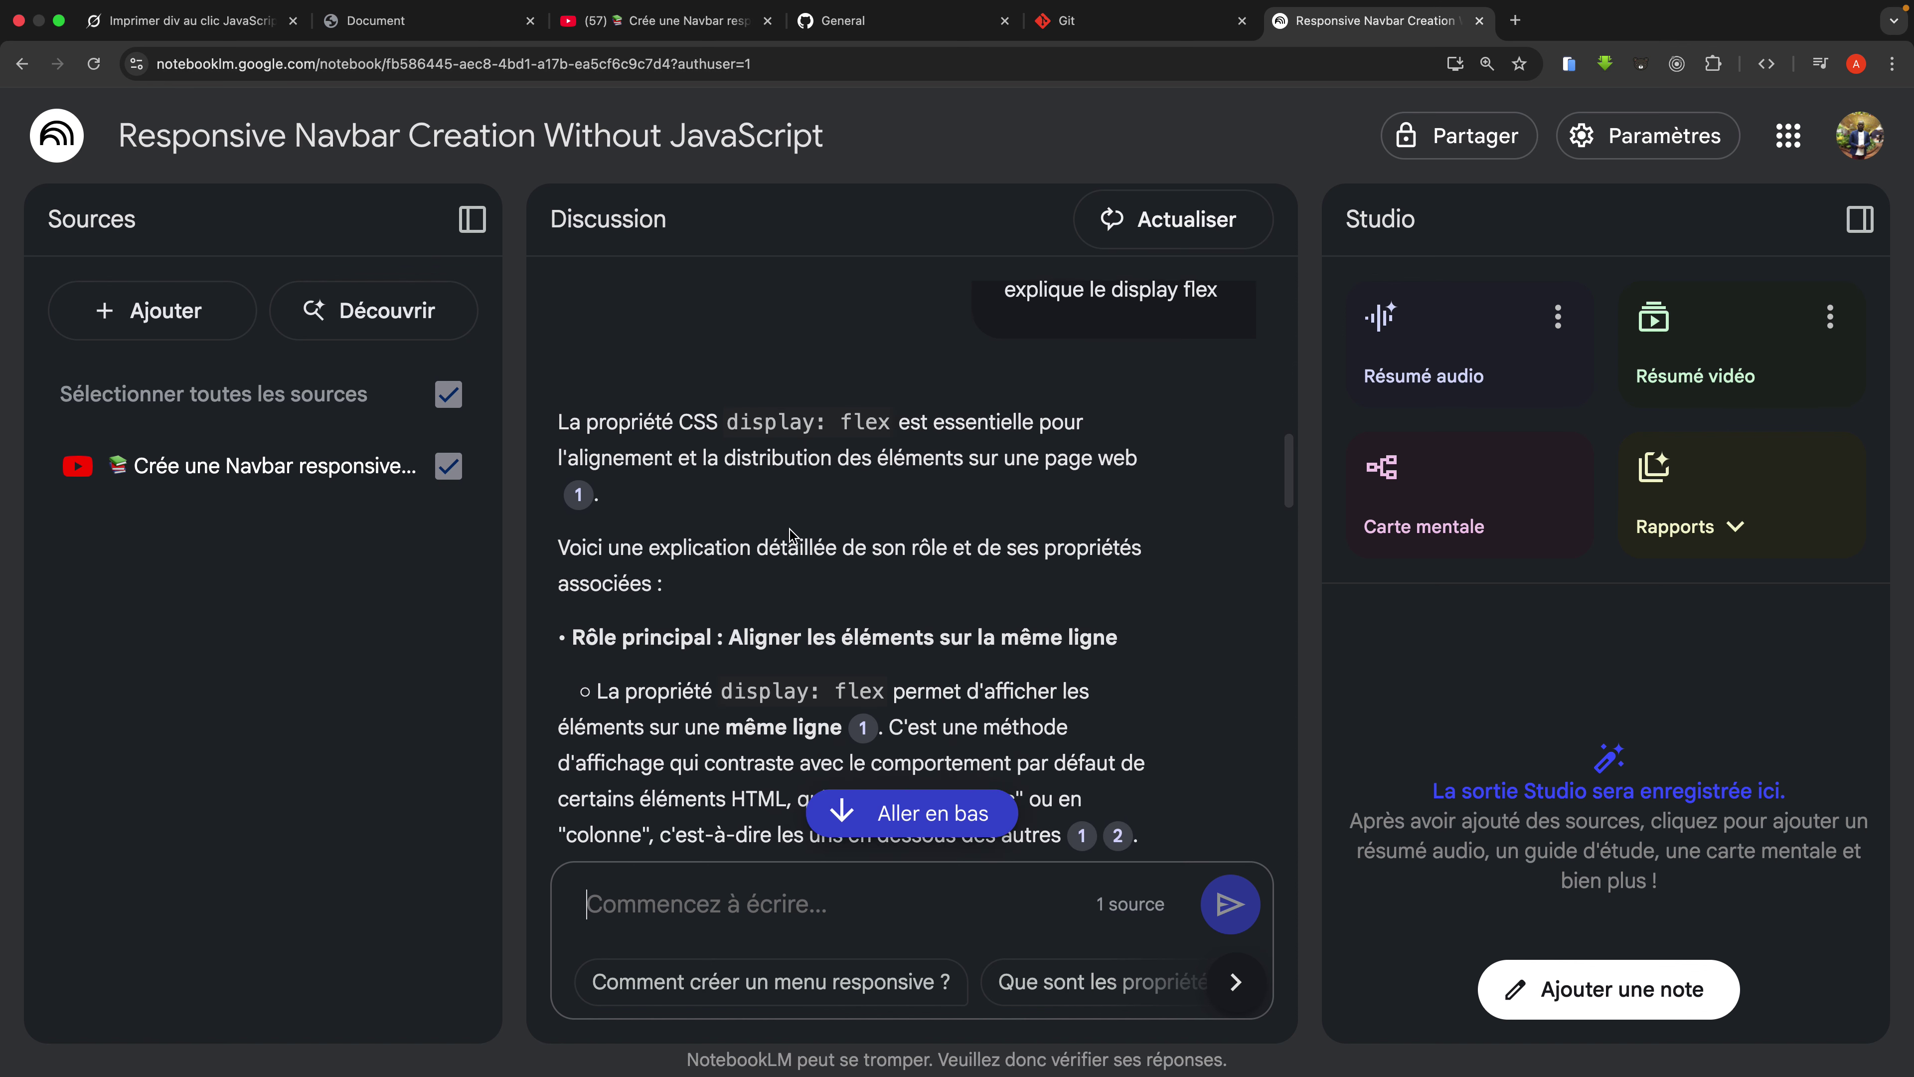
{"action": "scroll", "coordinate": [789, 529], "scroll_direction": "down", "scroll_amount": 3}
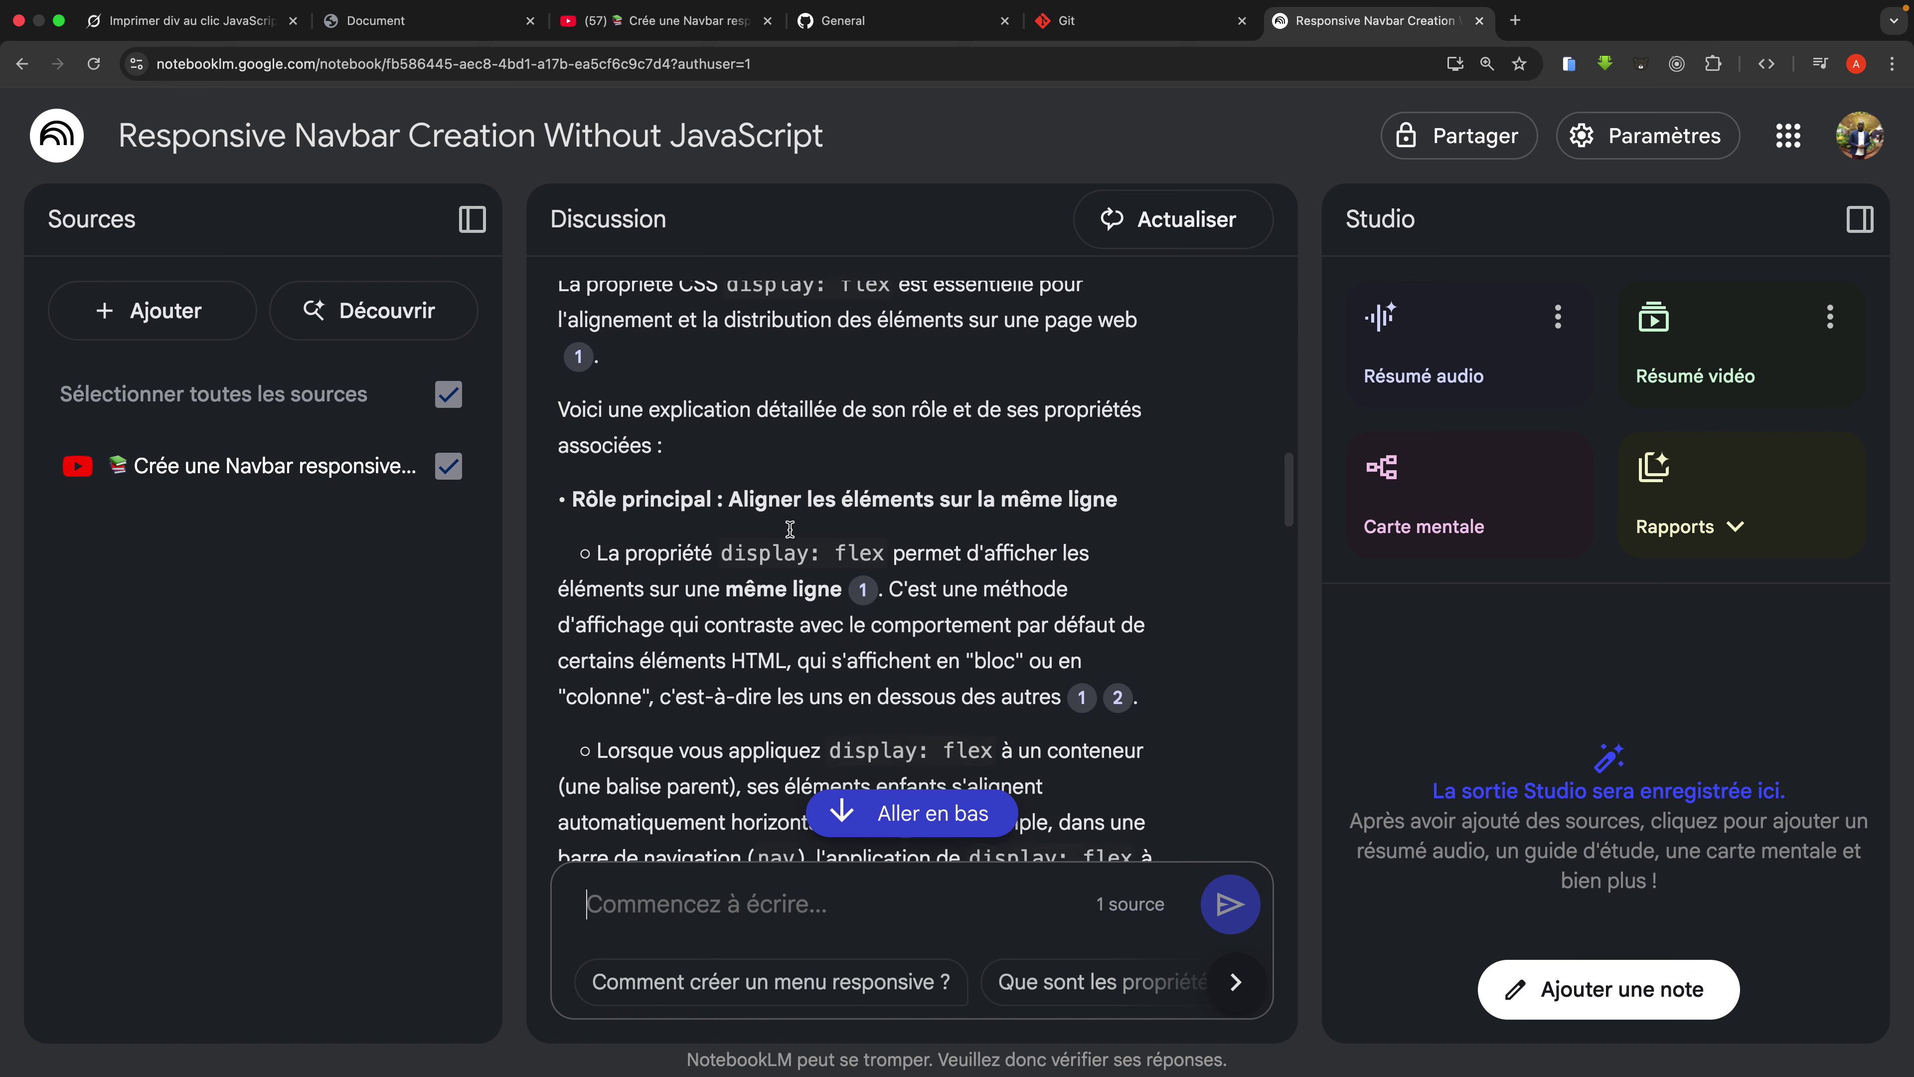
{"action": "scroll", "coordinate": [790, 530], "scroll_direction": "down", "scroll_amount": 5}
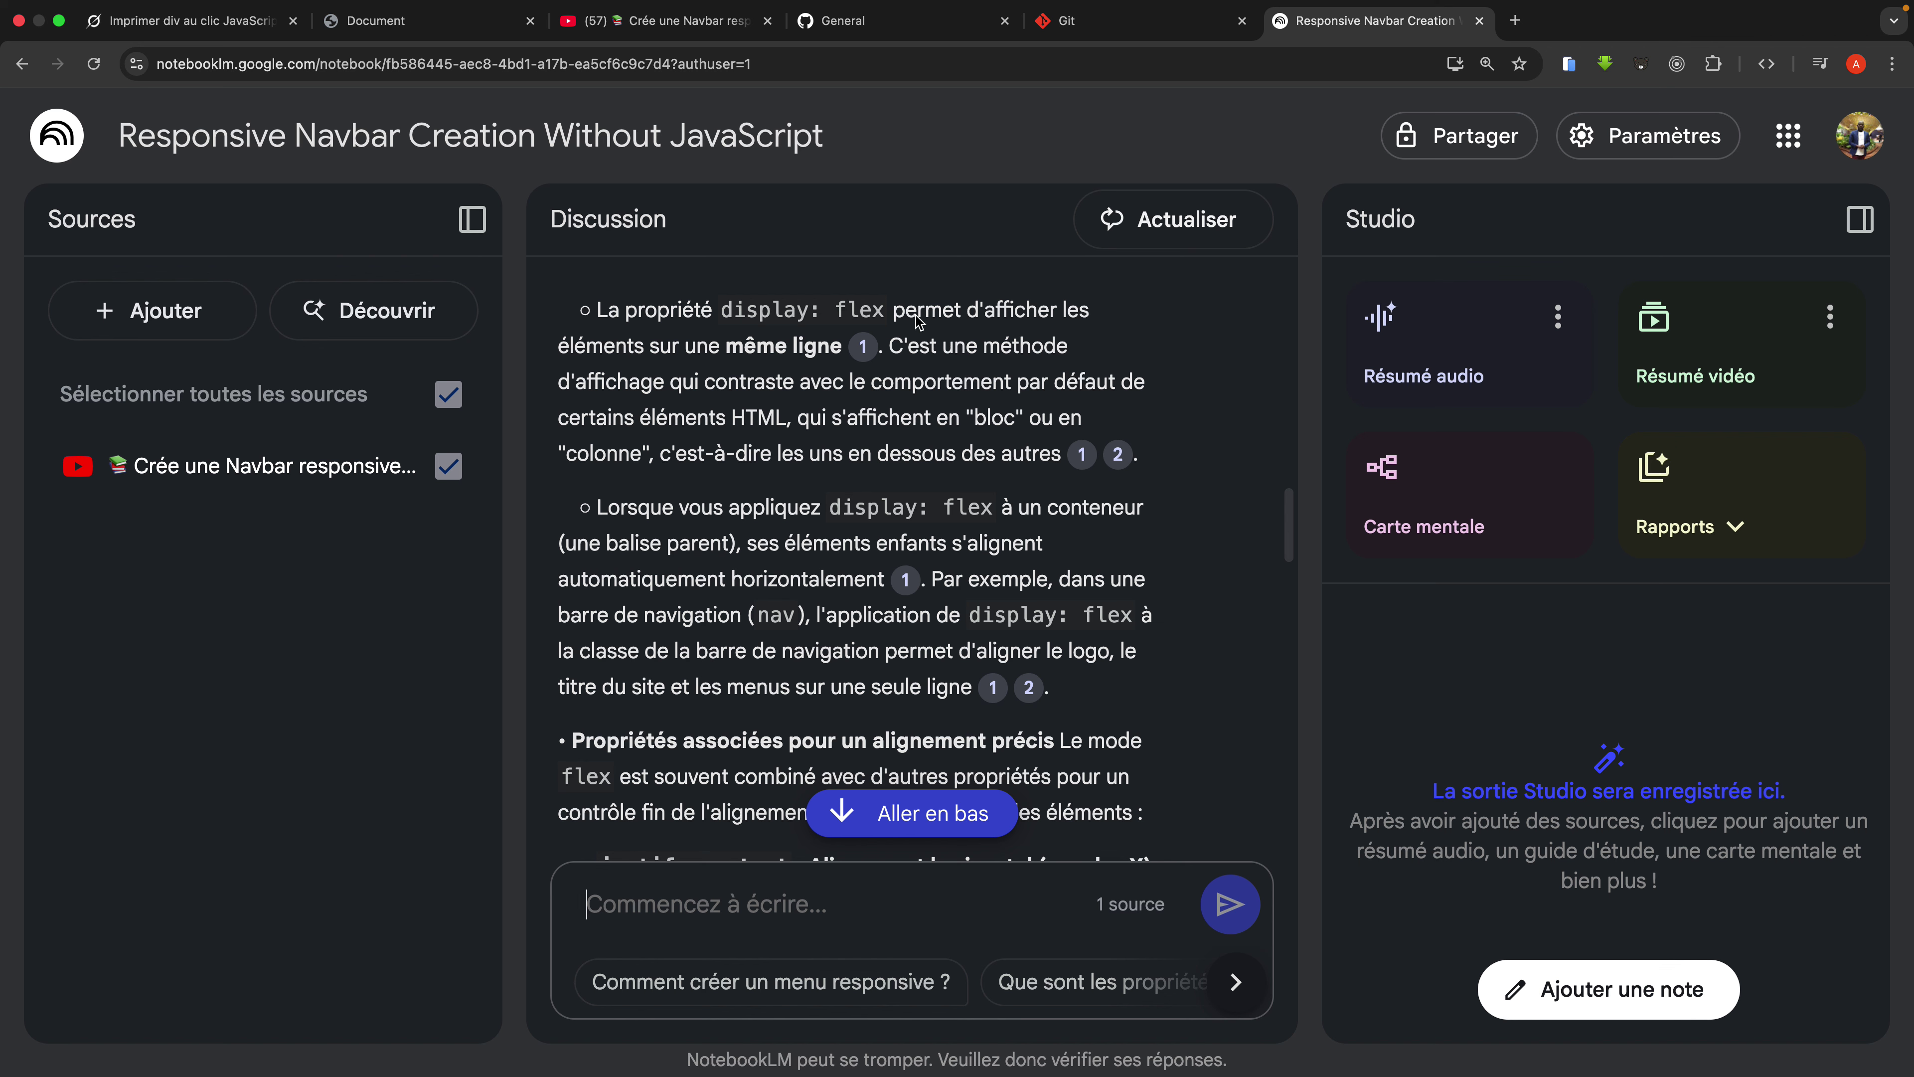
{"action": "mouse_move", "coordinate": [875, 356]}
{"action": "scroll", "coordinate": [740, 404], "scroll_direction": "down", "scroll_amount": 10}
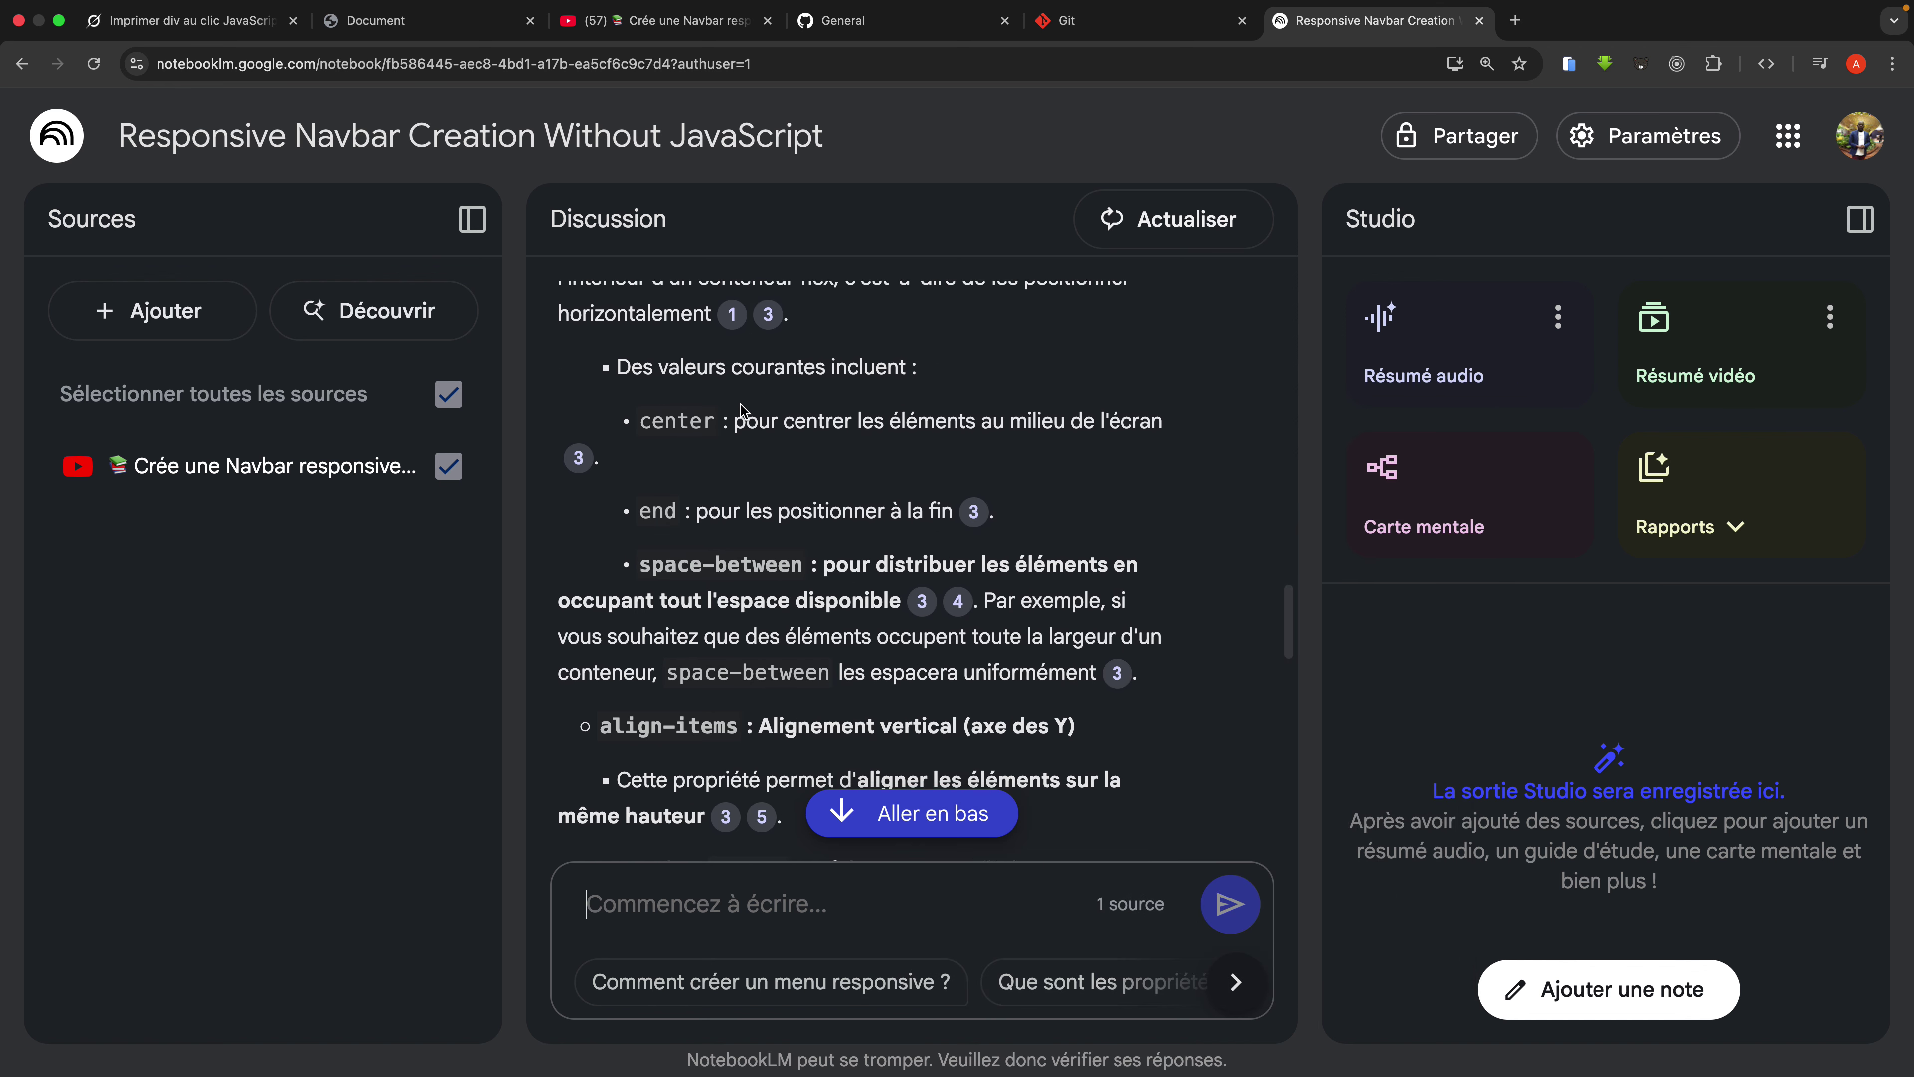
{"action": "left_click", "coordinate": [1486, 65]}
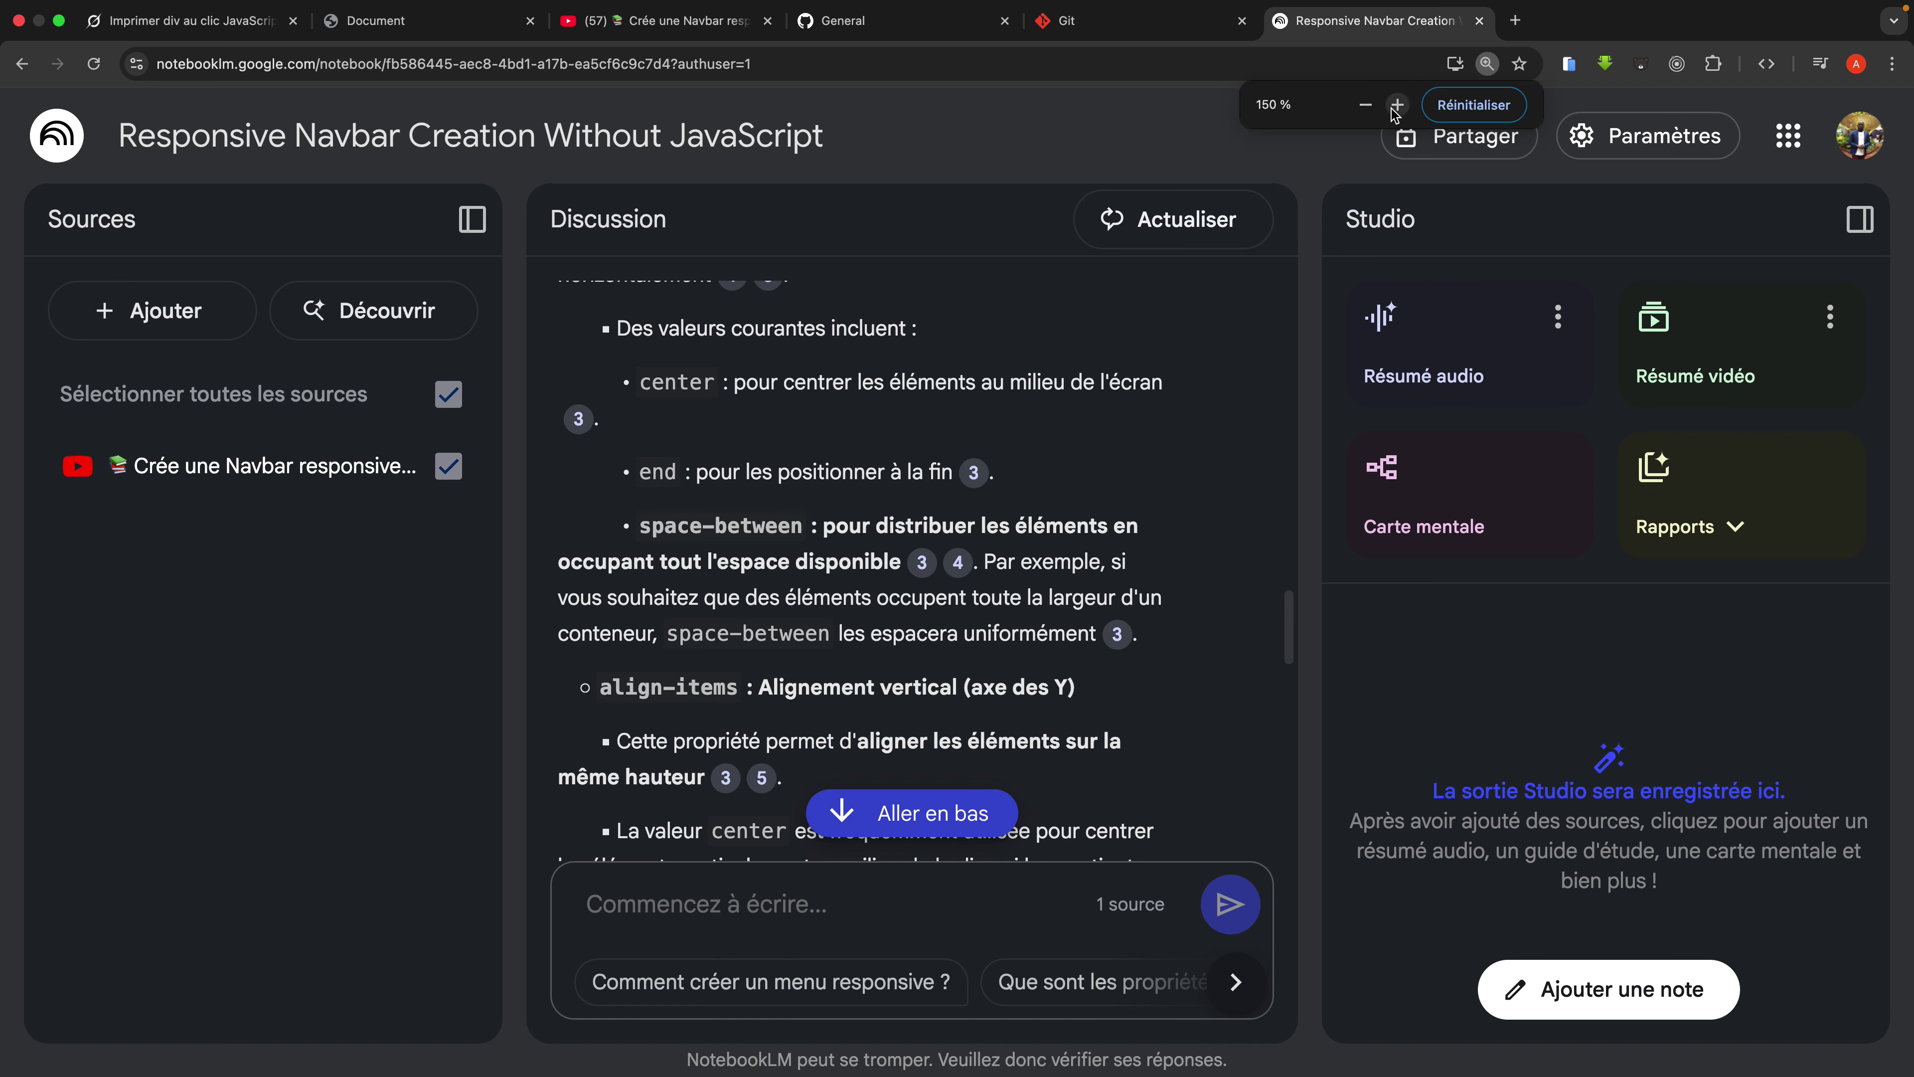
{"action": "left_click", "coordinate": [1366, 107]}
{"action": "left_click", "coordinate": [1366, 108]}
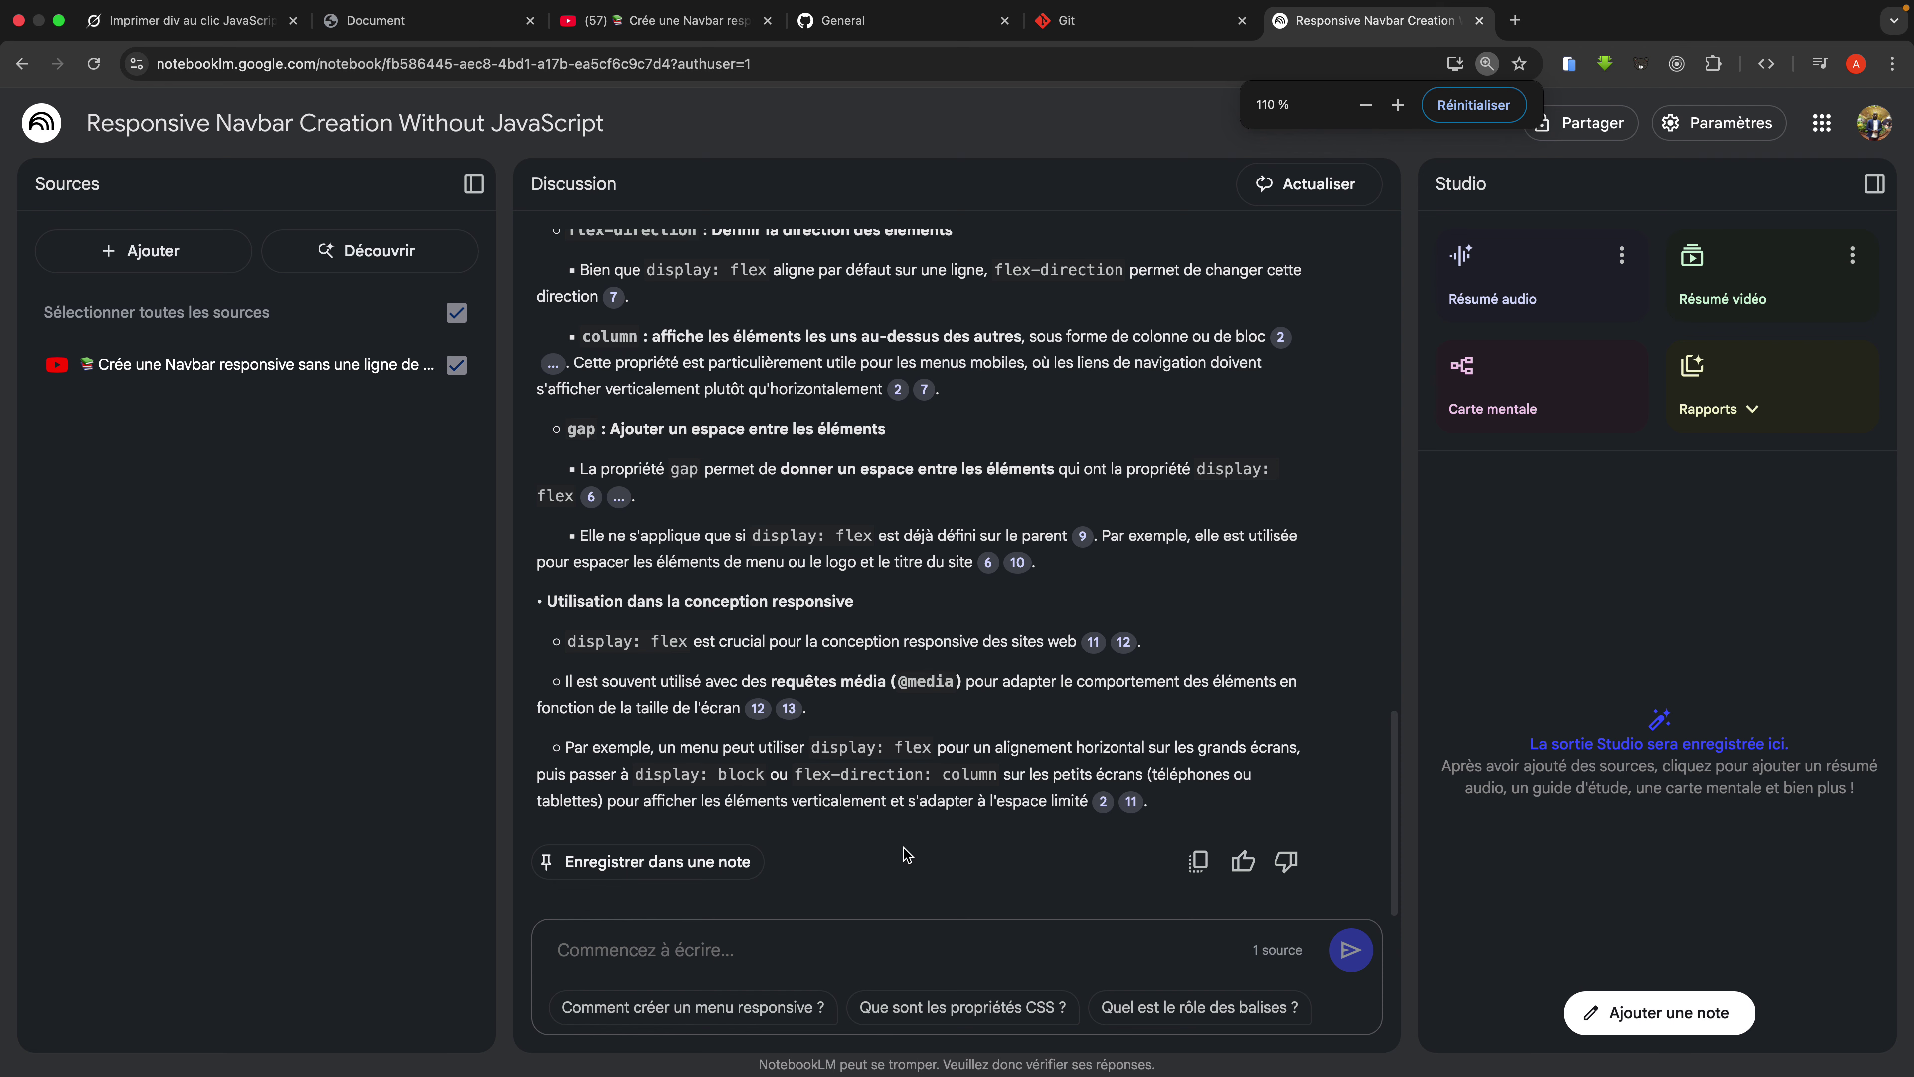
Step: Generate a mind map (Carte mentale) from the navbar video source and open it
{"action": "scroll", "coordinate": [904, 849], "scroll_direction": "up", "scroll_amount": 15}
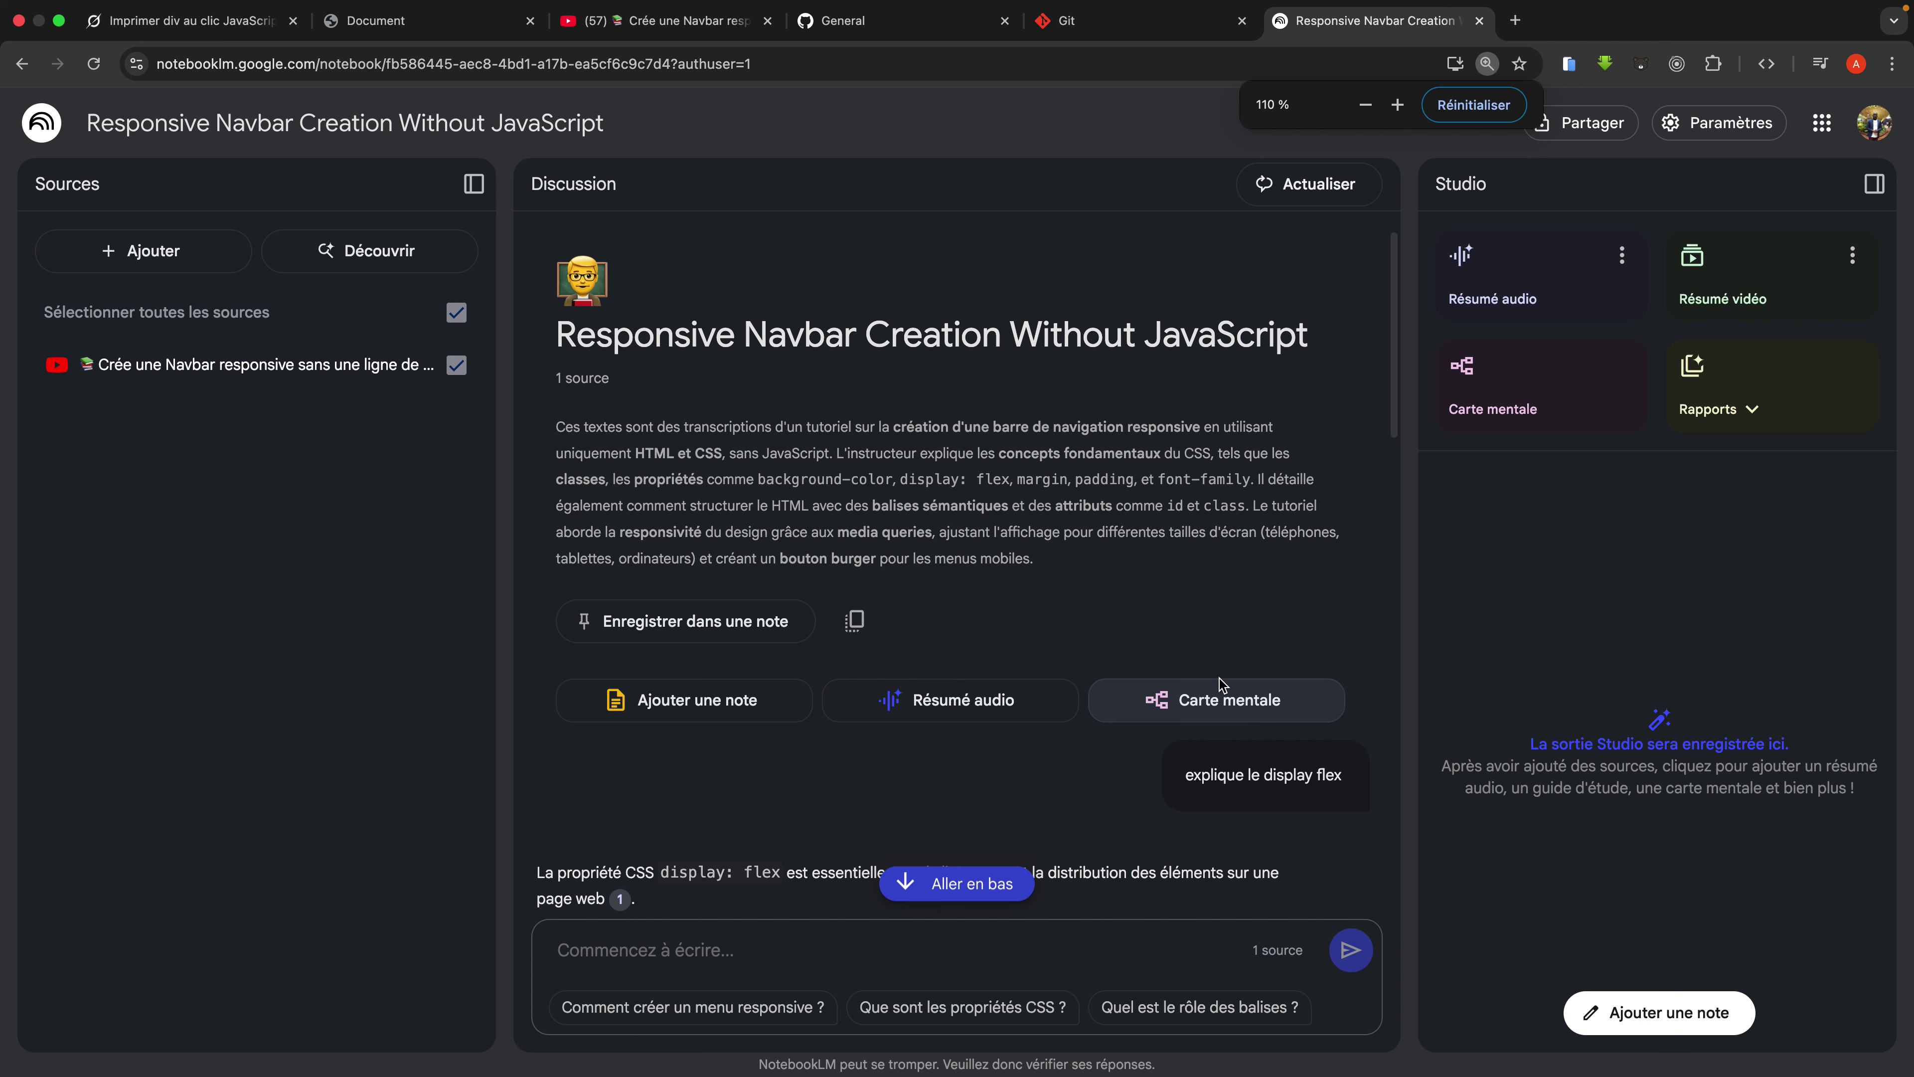
{"action": "left_click", "coordinate": [1256, 708]}
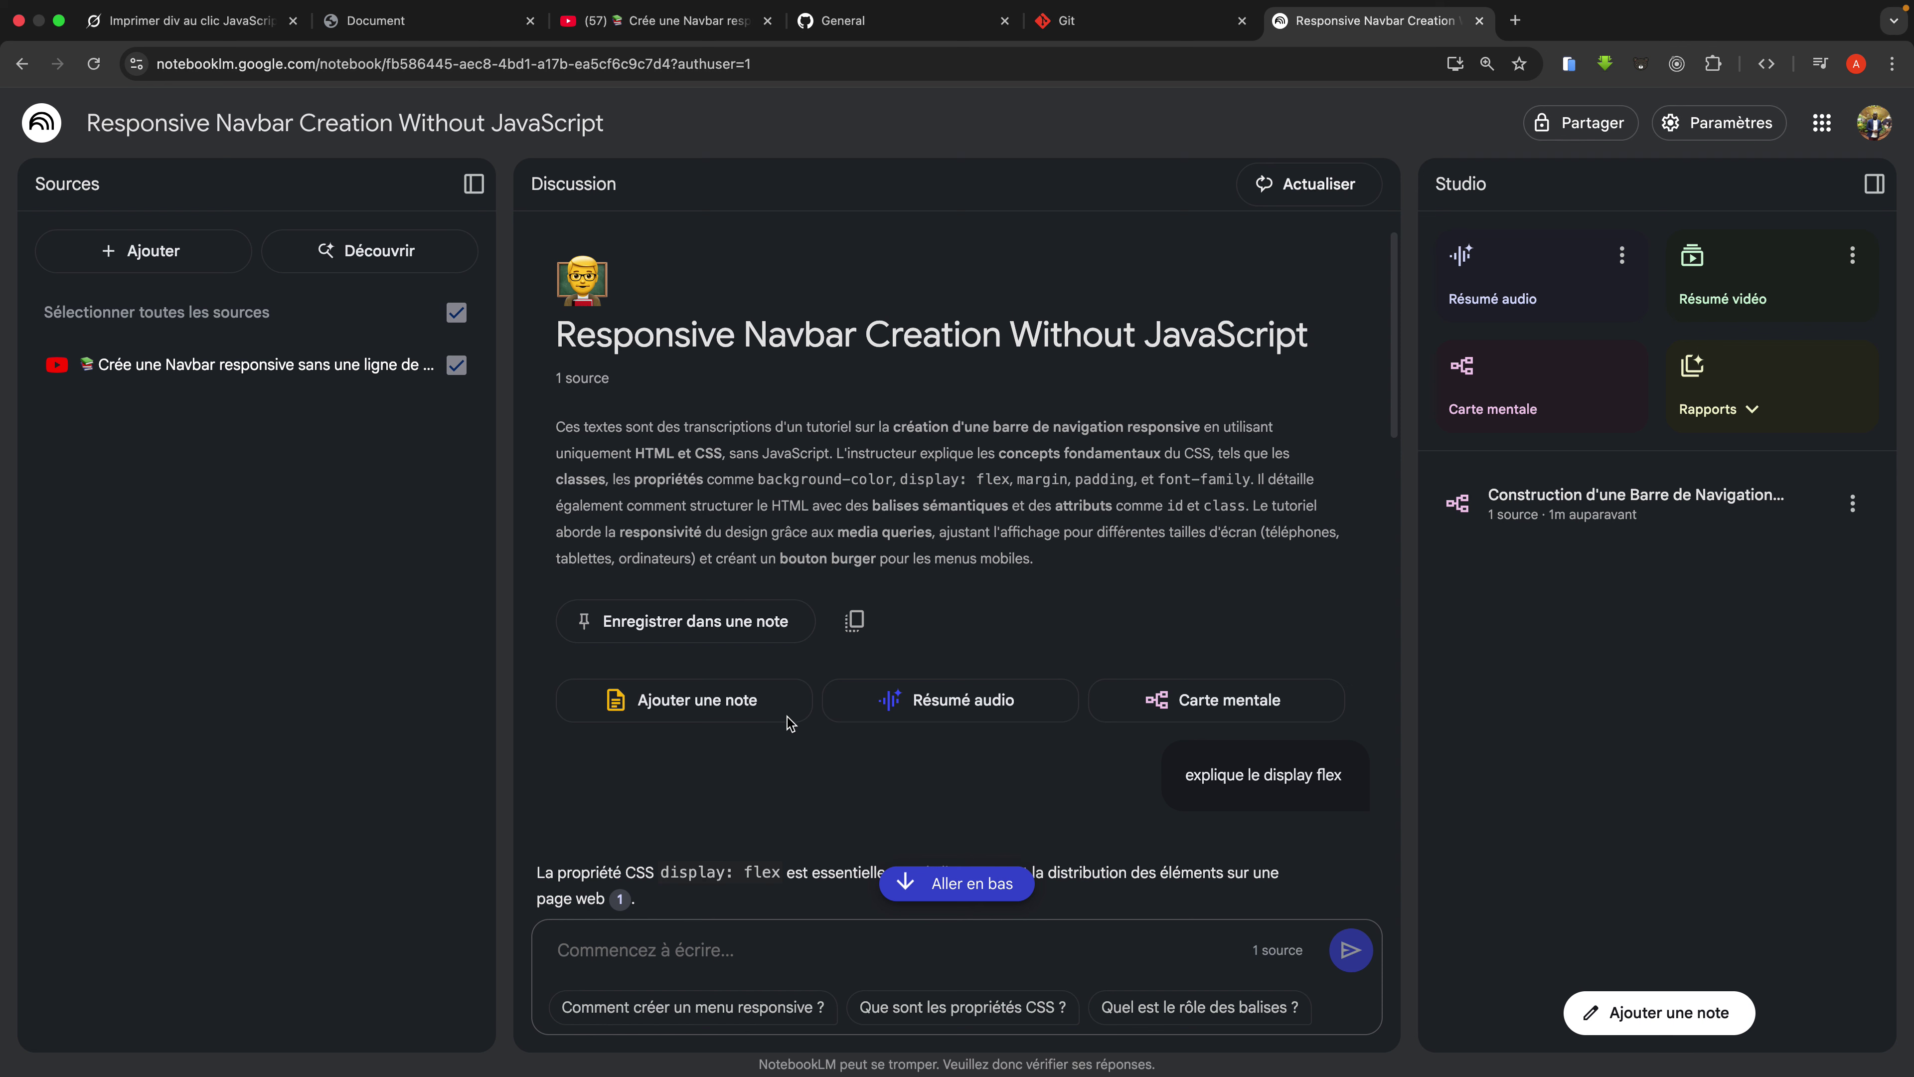
{"action": "left_click", "coordinate": [1756, 411]}
{"action": "left_click", "coordinate": [1534, 564]}
{"action": "left_click", "coordinate": [1547, 515]}
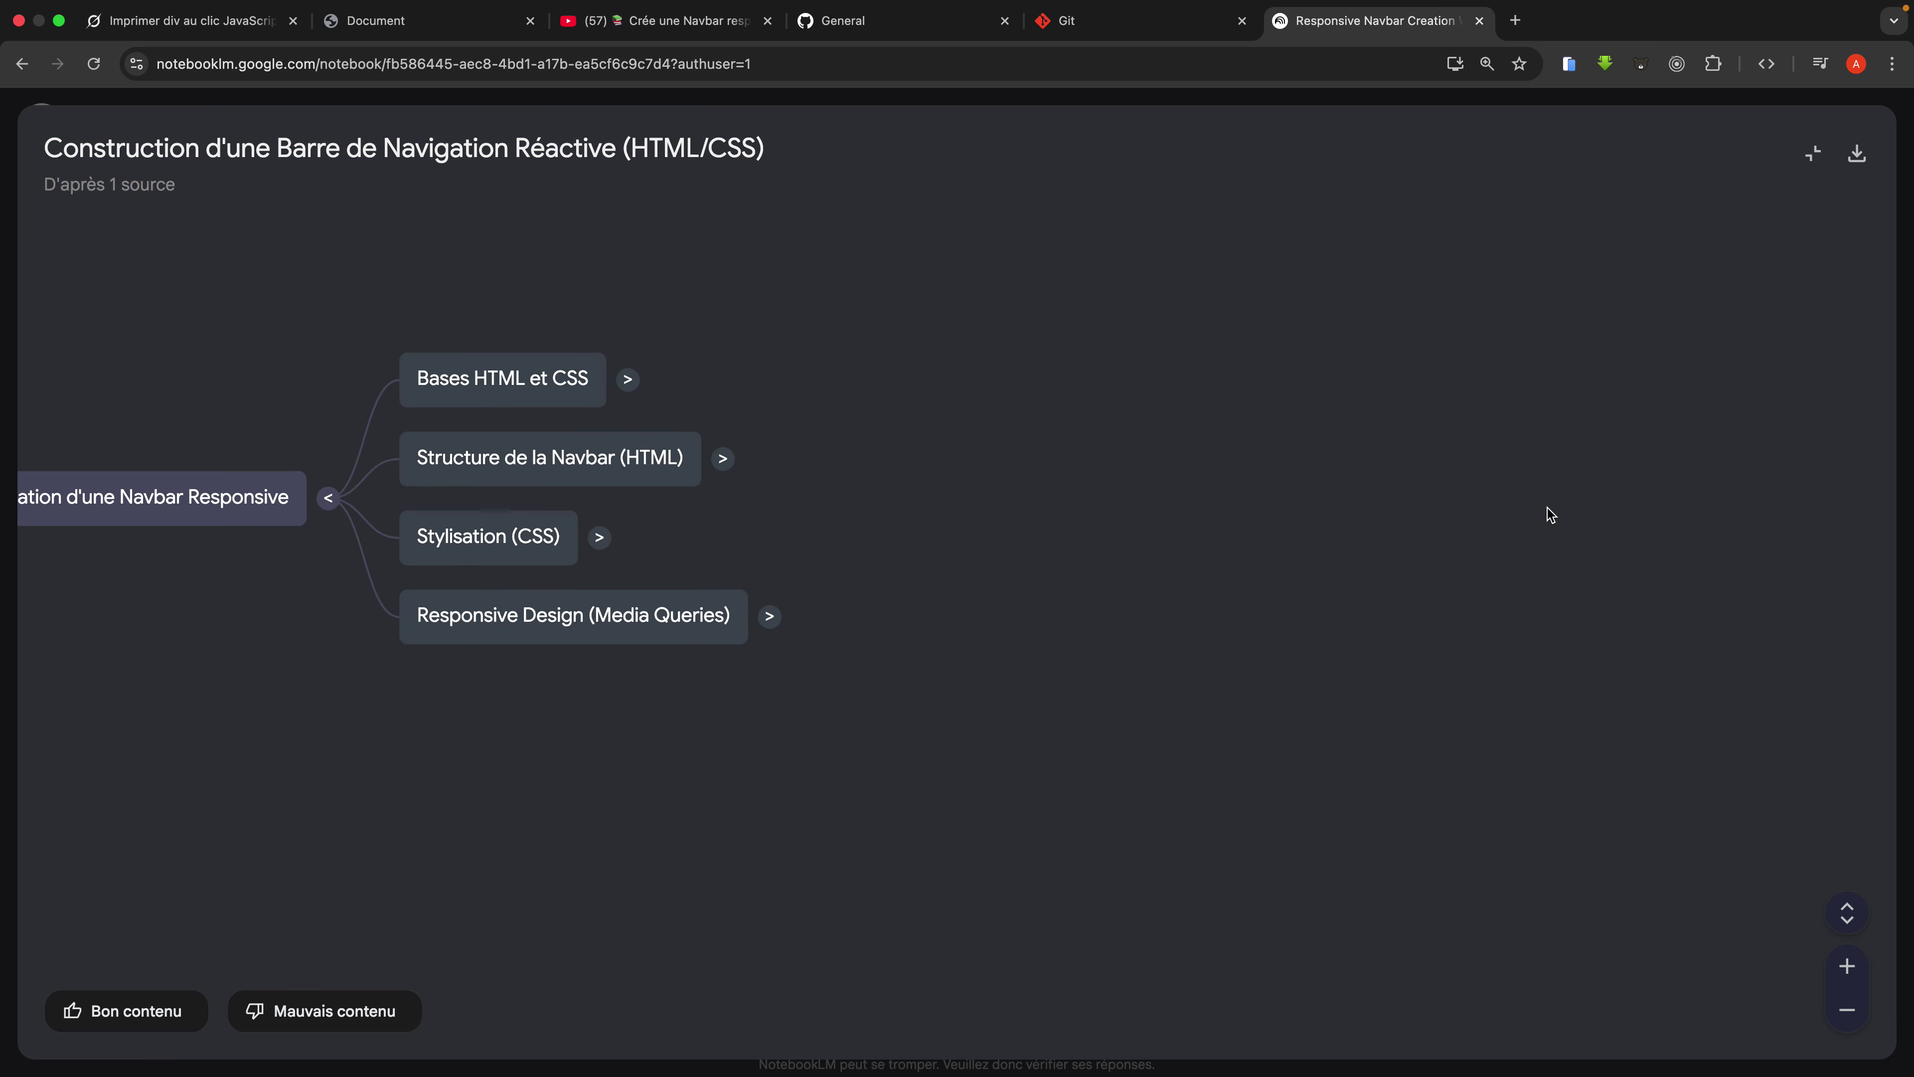
Step: Expand the "Bases HTML et CSS" branch of the mind map and its "Fichier style.css" node to view their subtopics
{"action": "left_click_drag", "start_coordinate": [217, 652], "coordinate": [544, 684]}
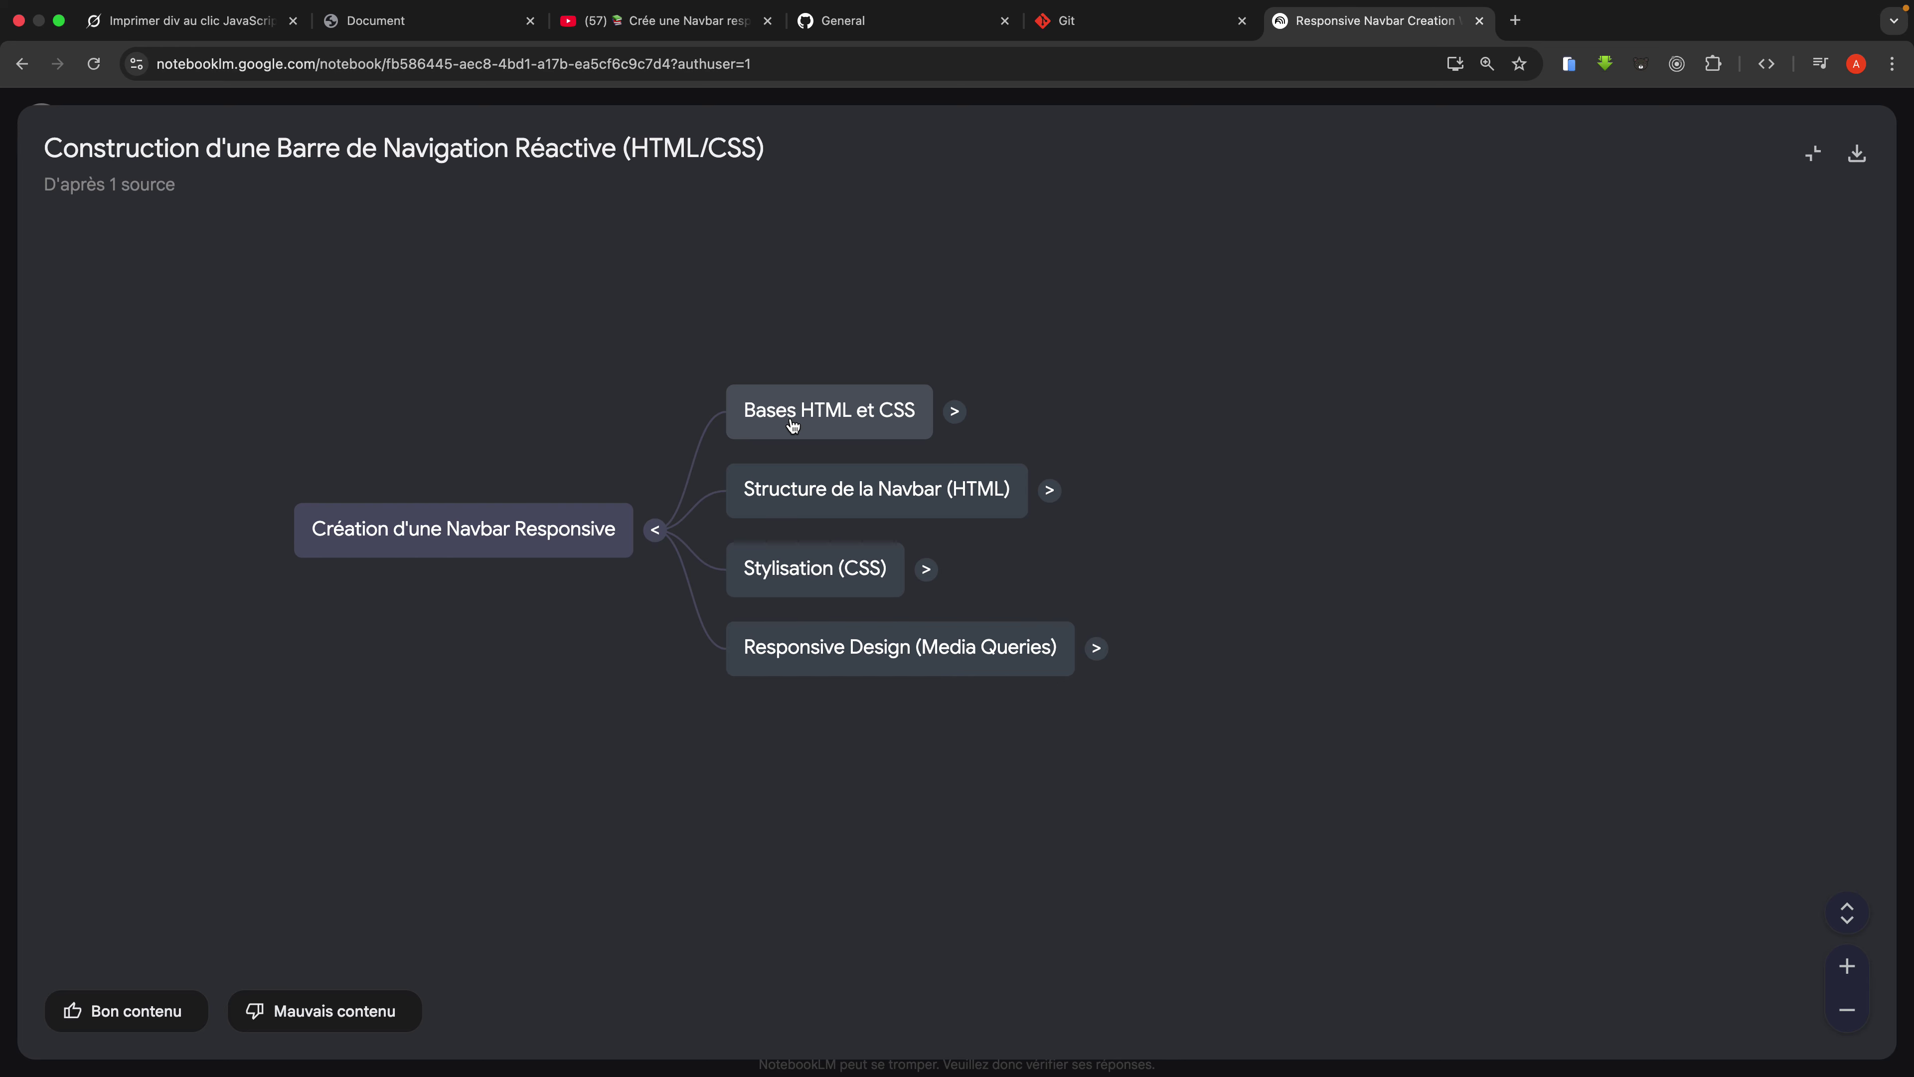
{"action": "left_click", "coordinate": [955, 412]}
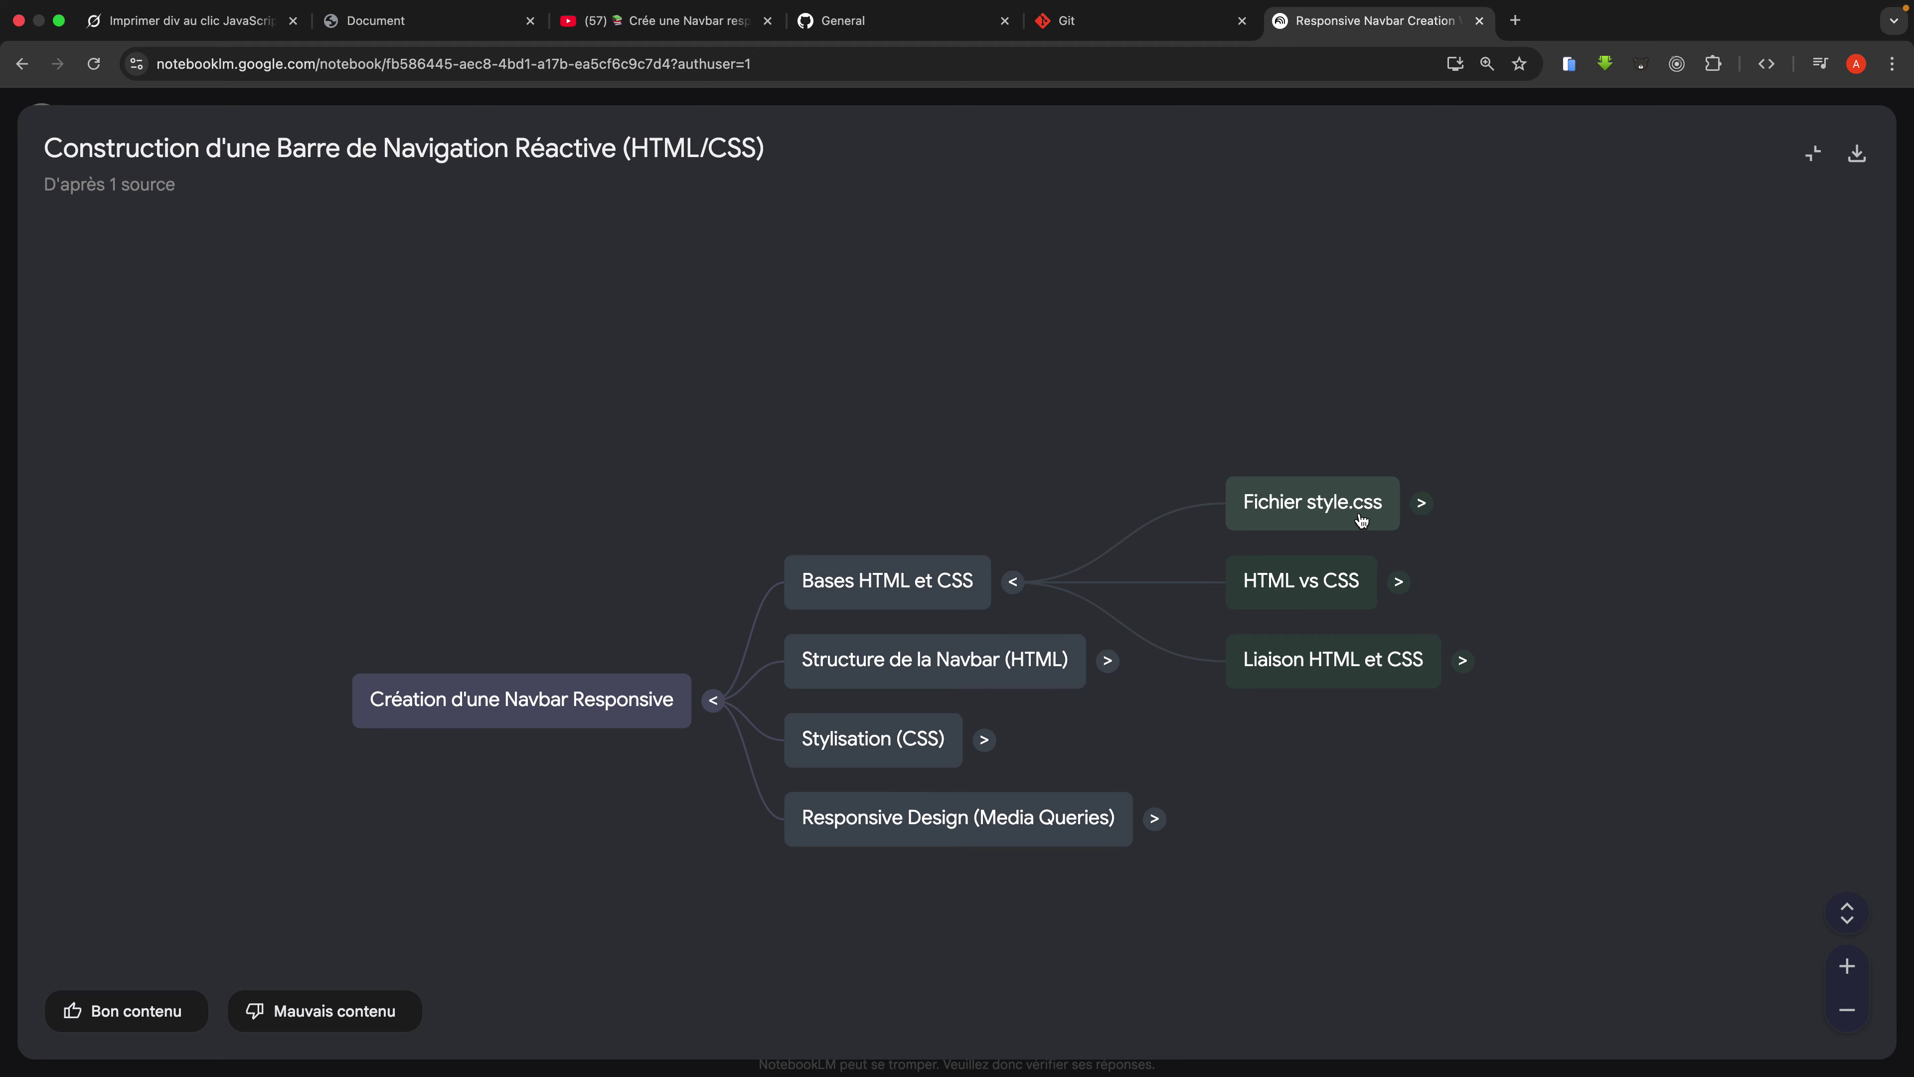
{"action": "left_click", "coordinate": [1421, 503]}
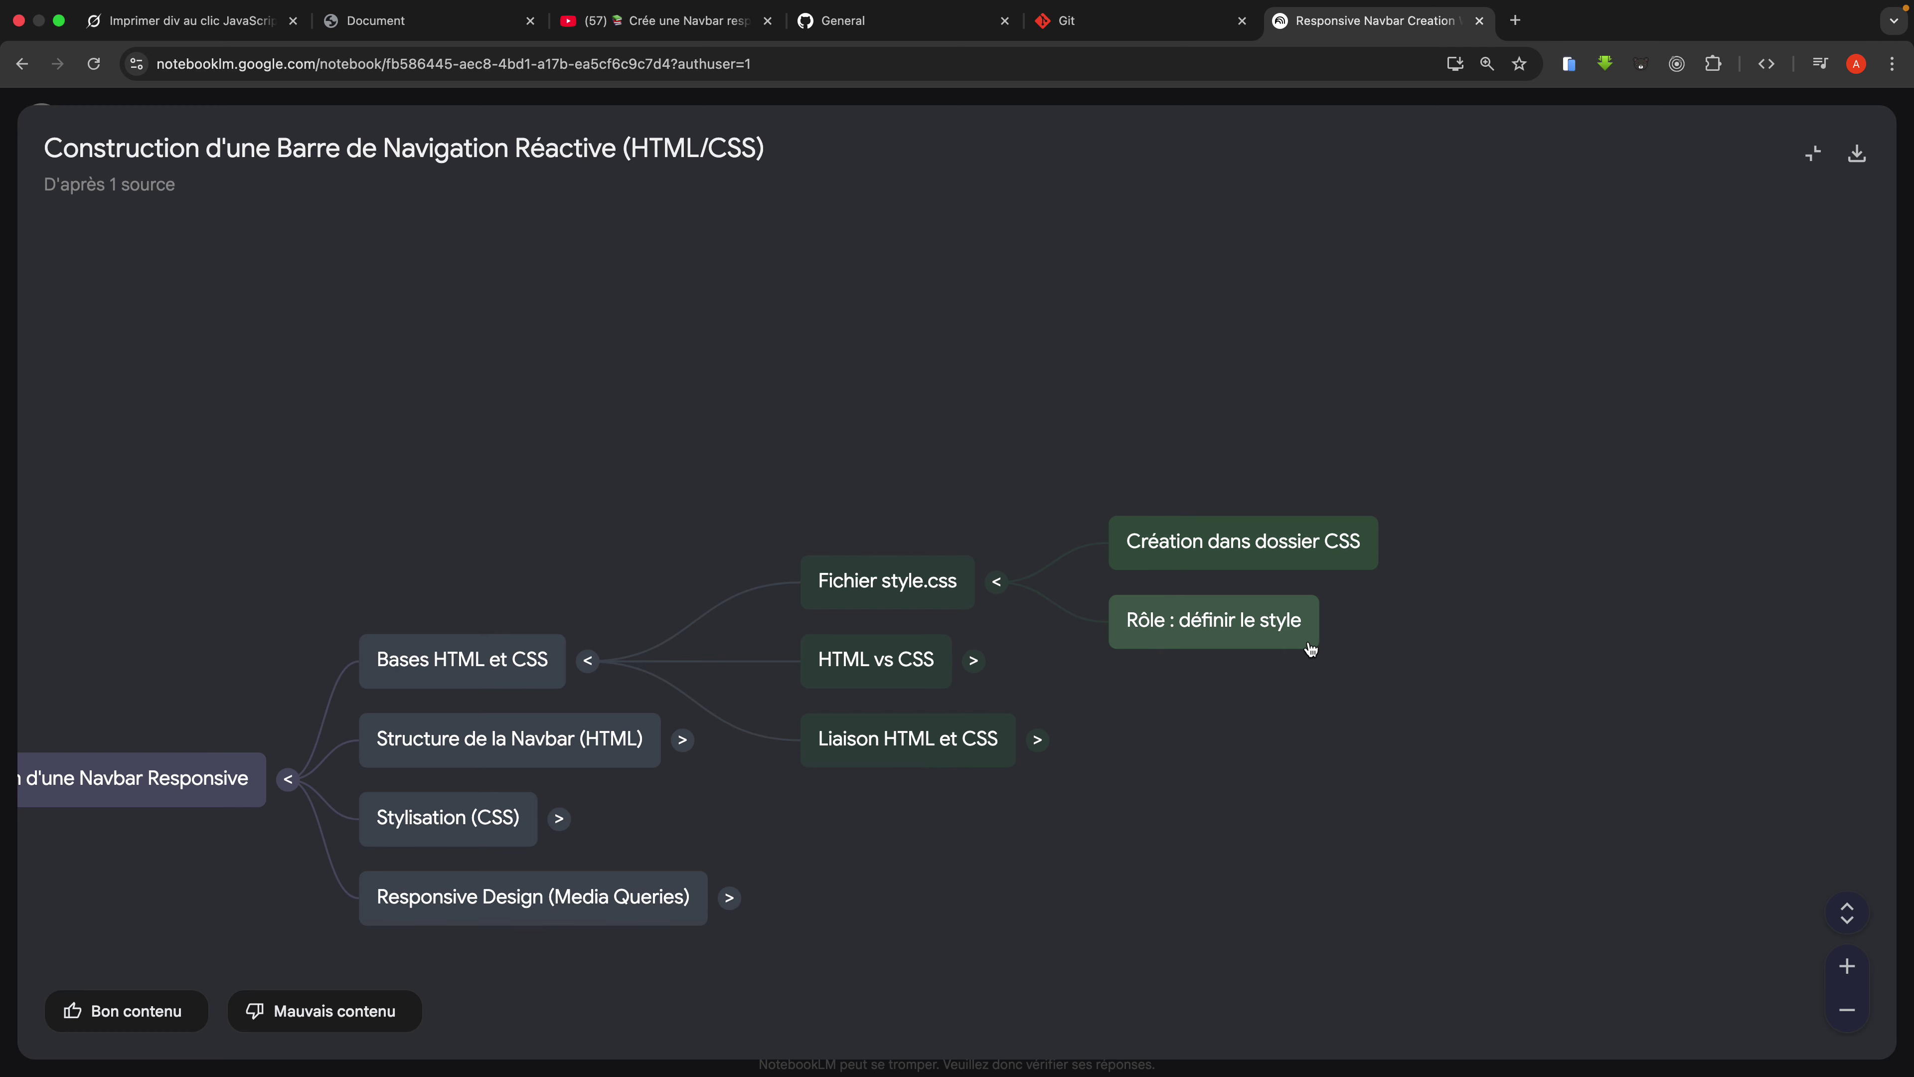
{"action": "left_click_drag", "start_coordinate": [655, 484], "coordinate": [895, 349]}
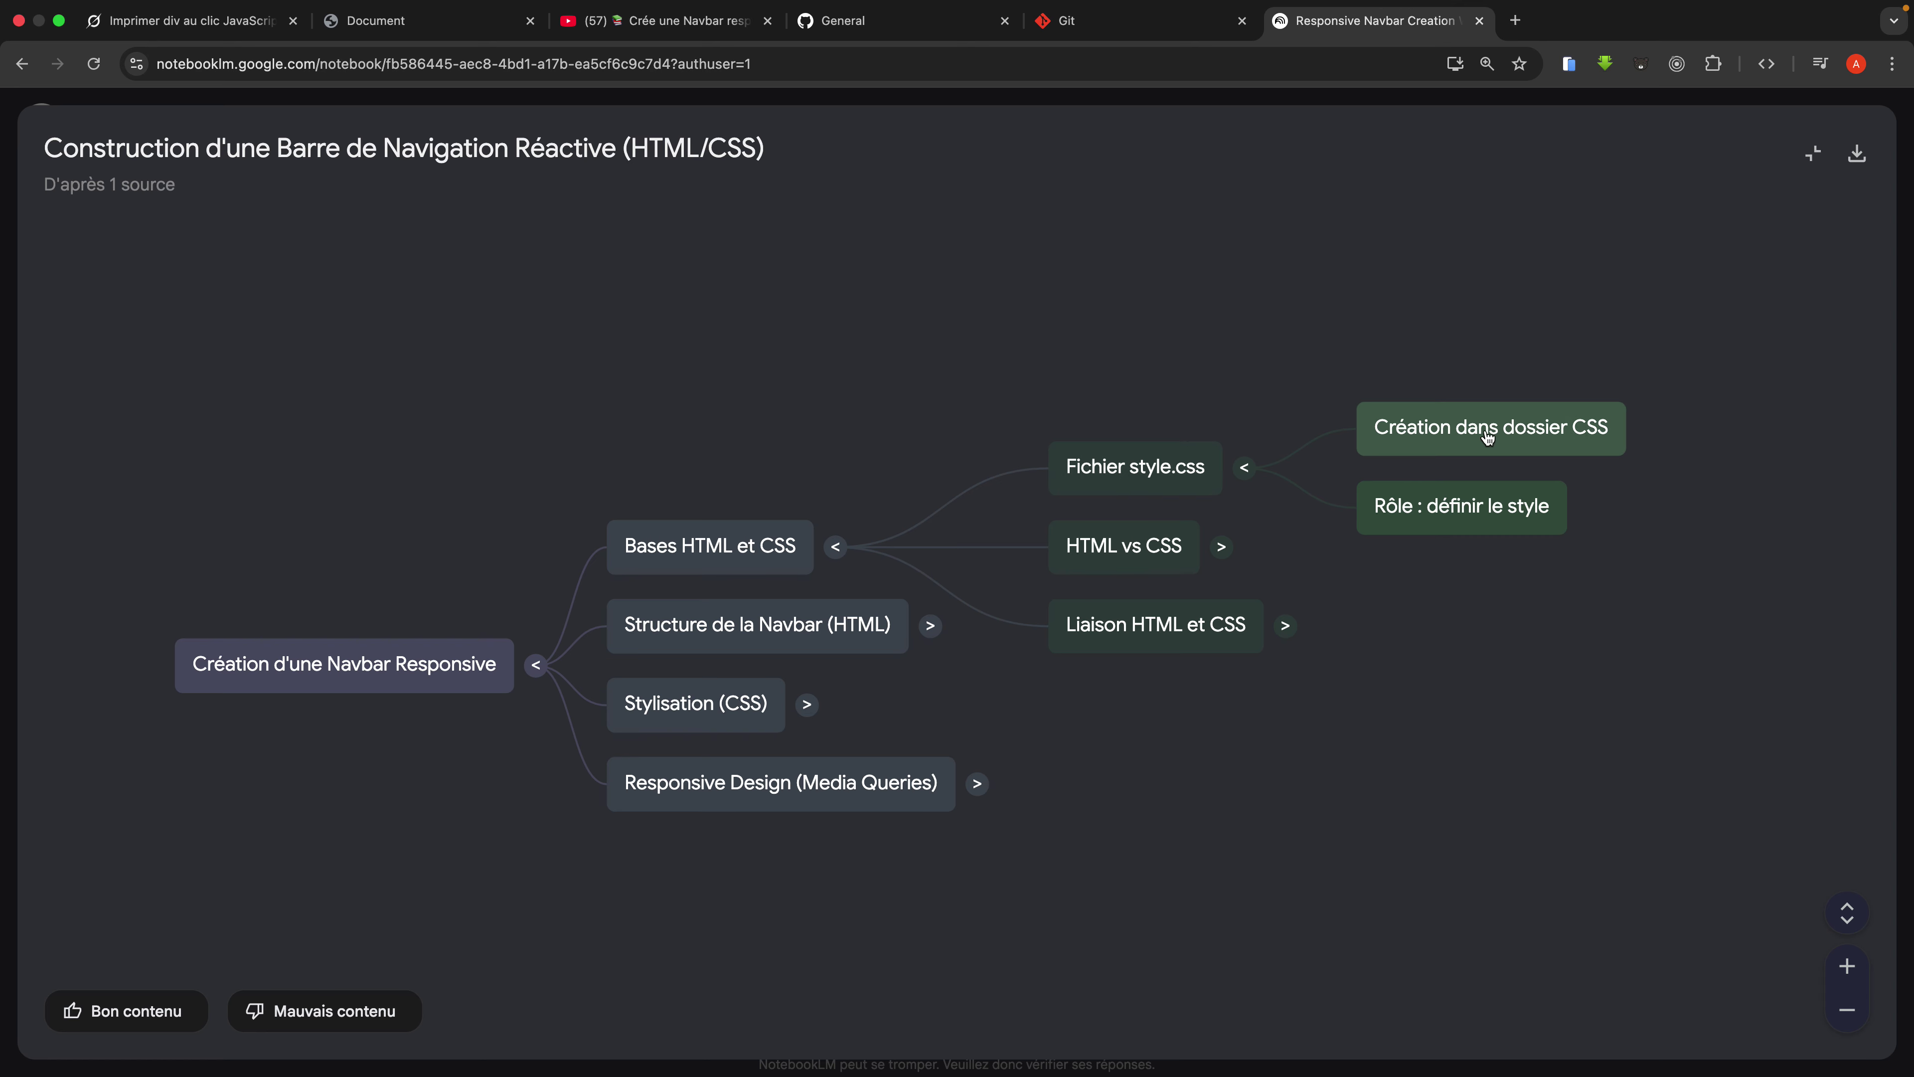
Step: Have the chat discuss the mind map's "Création dans dossier CSS" node and read through its answer
{"action": "left_click", "coordinate": [1448, 435]}
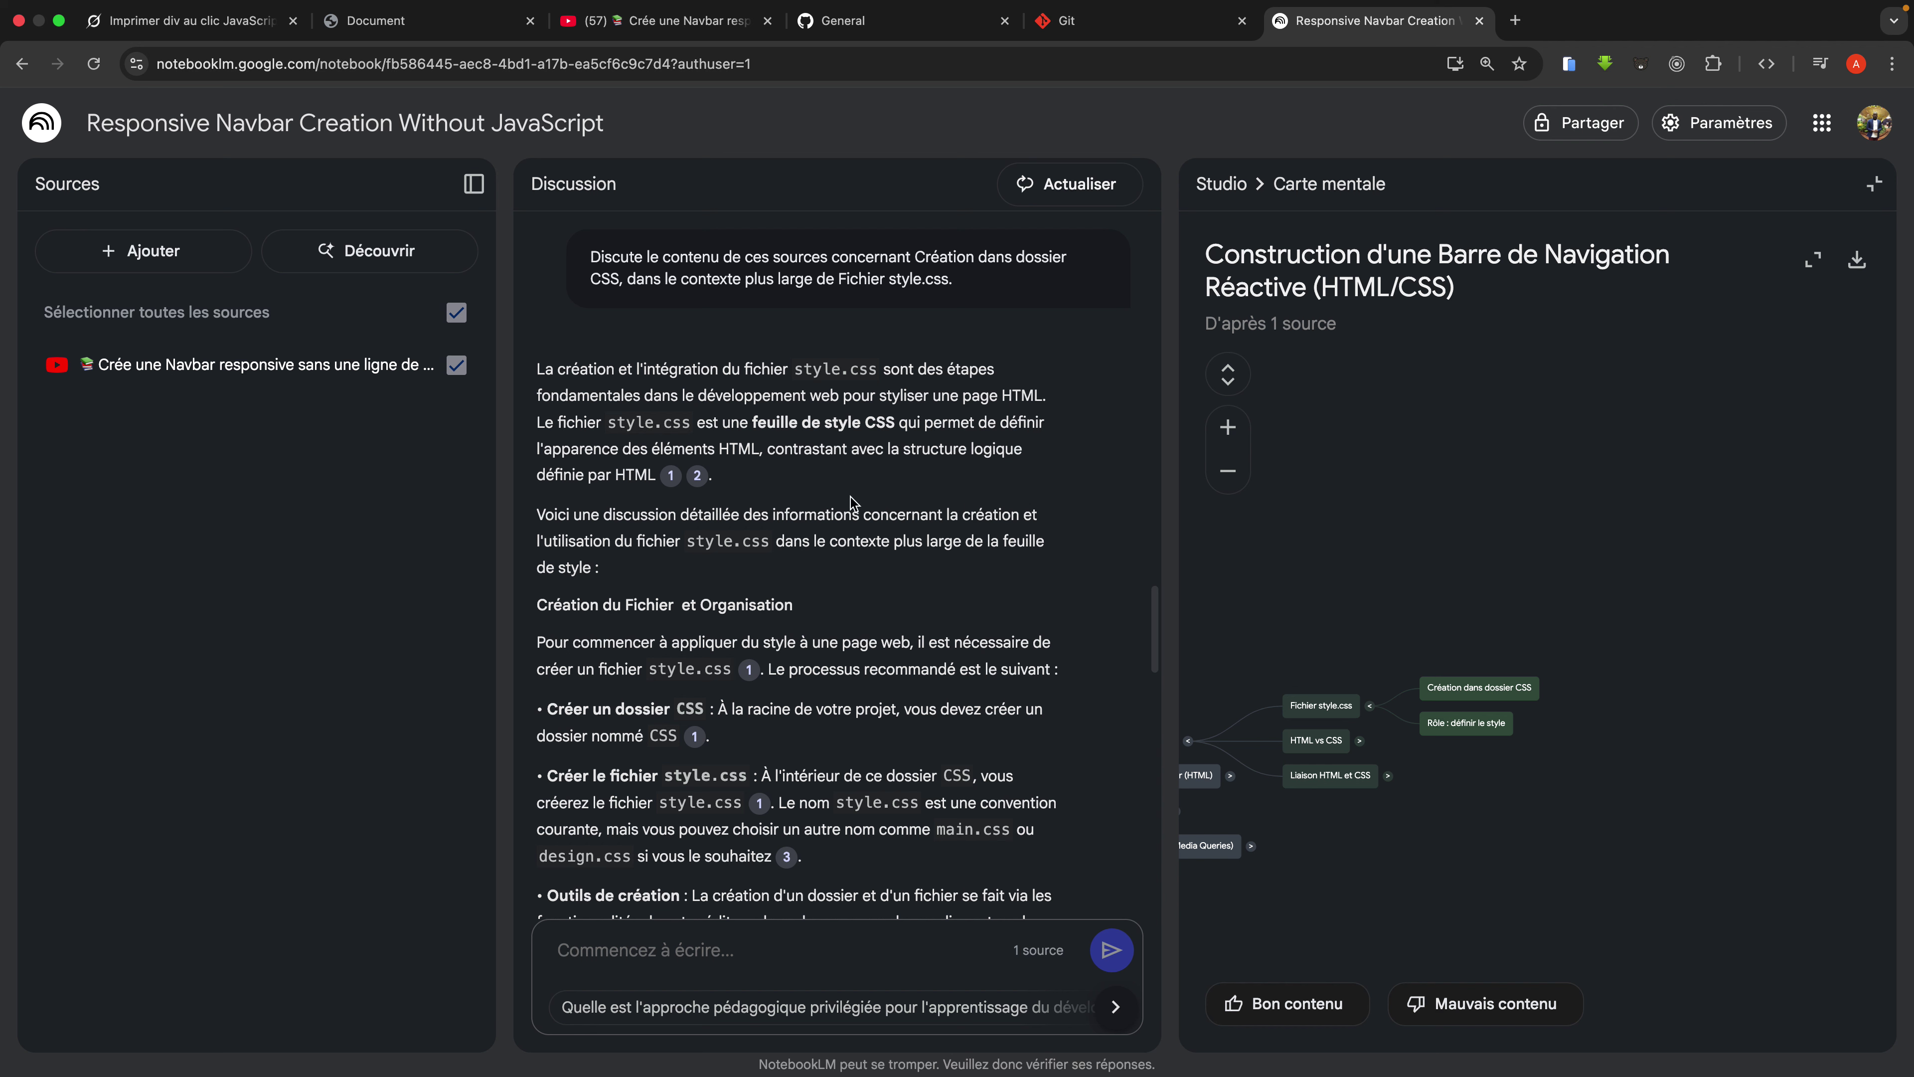
{"action": "scroll", "coordinate": [920, 504], "scroll_direction": "down", "scroll_amount": 20}
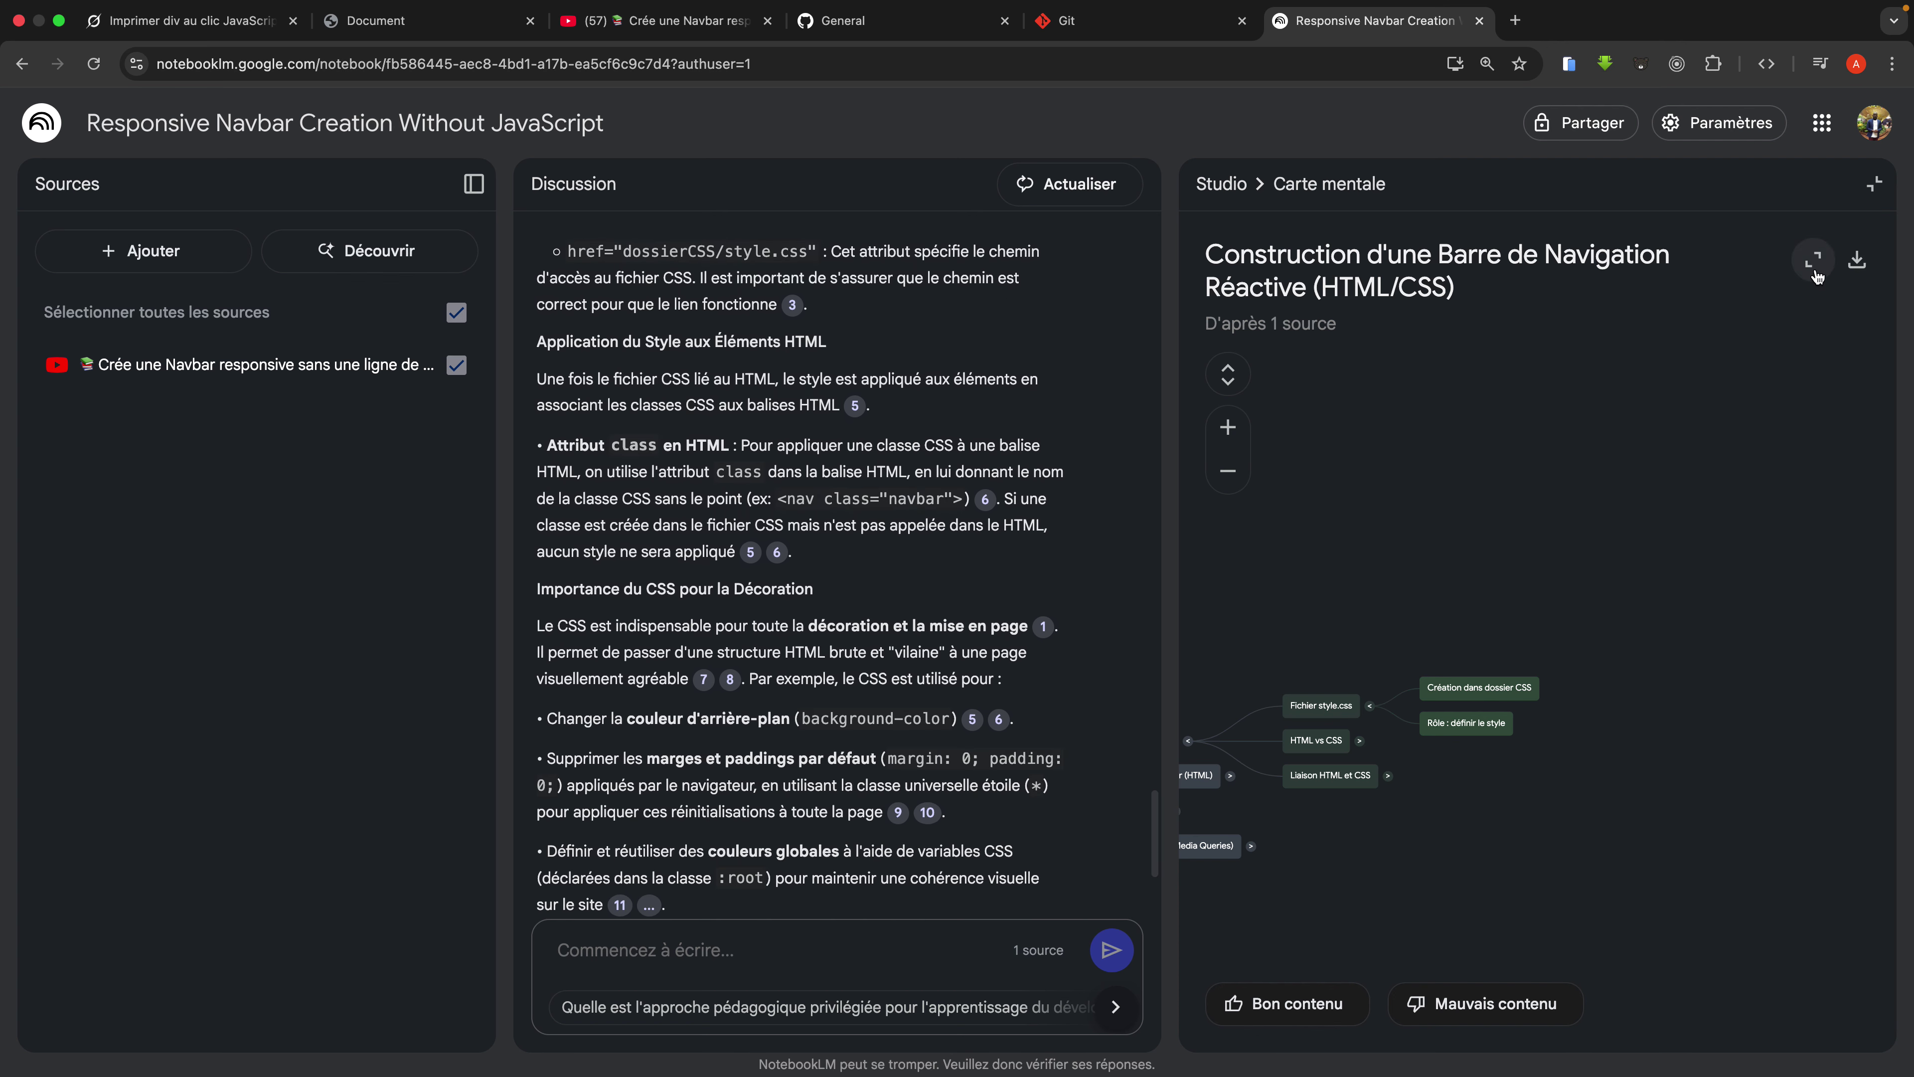
Step: Expand the "HTML vs CSS" node and its "CSS : utilise des classes" child in the full-screen mind map and look over the subtopics
{"action": "left_click", "coordinate": [1813, 261]}
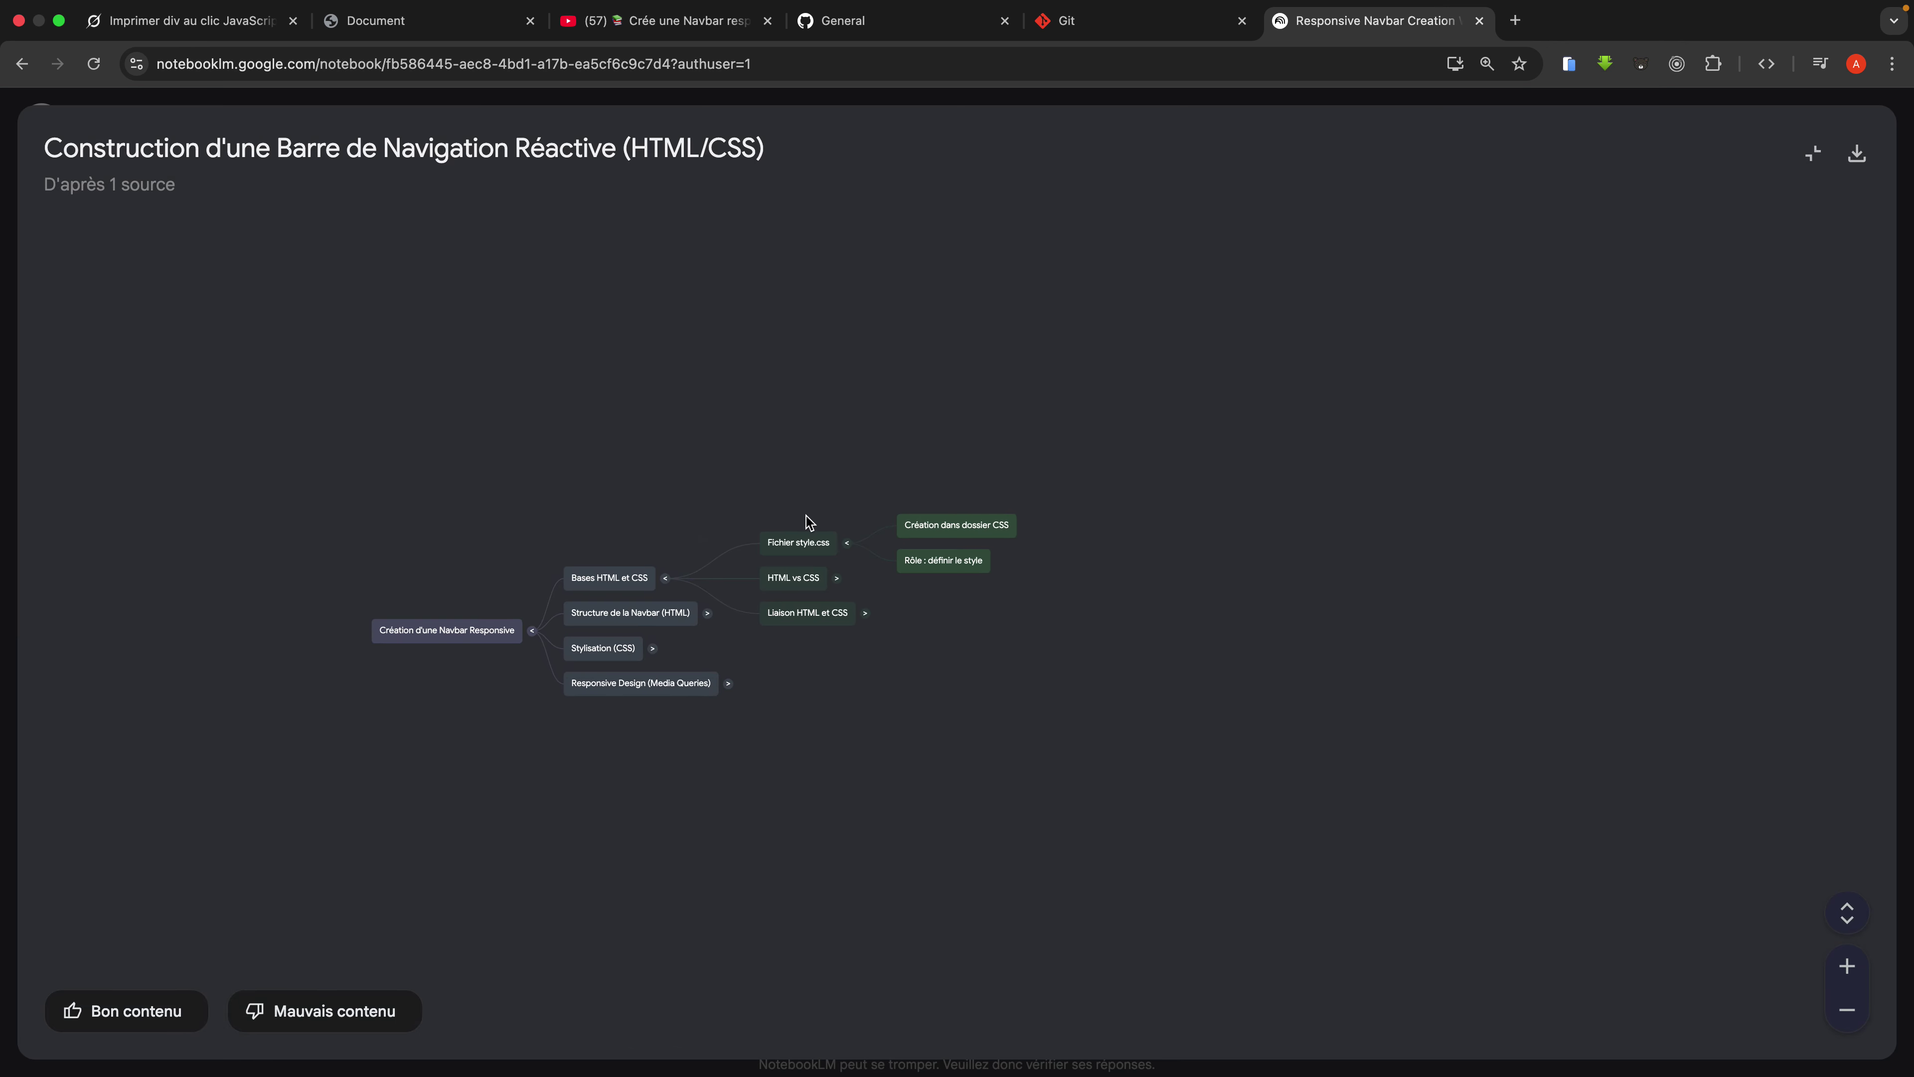
{"action": "left_click", "coordinate": [1836, 966]}
{"action": "left_click", "coordinate": [1836, 965]}
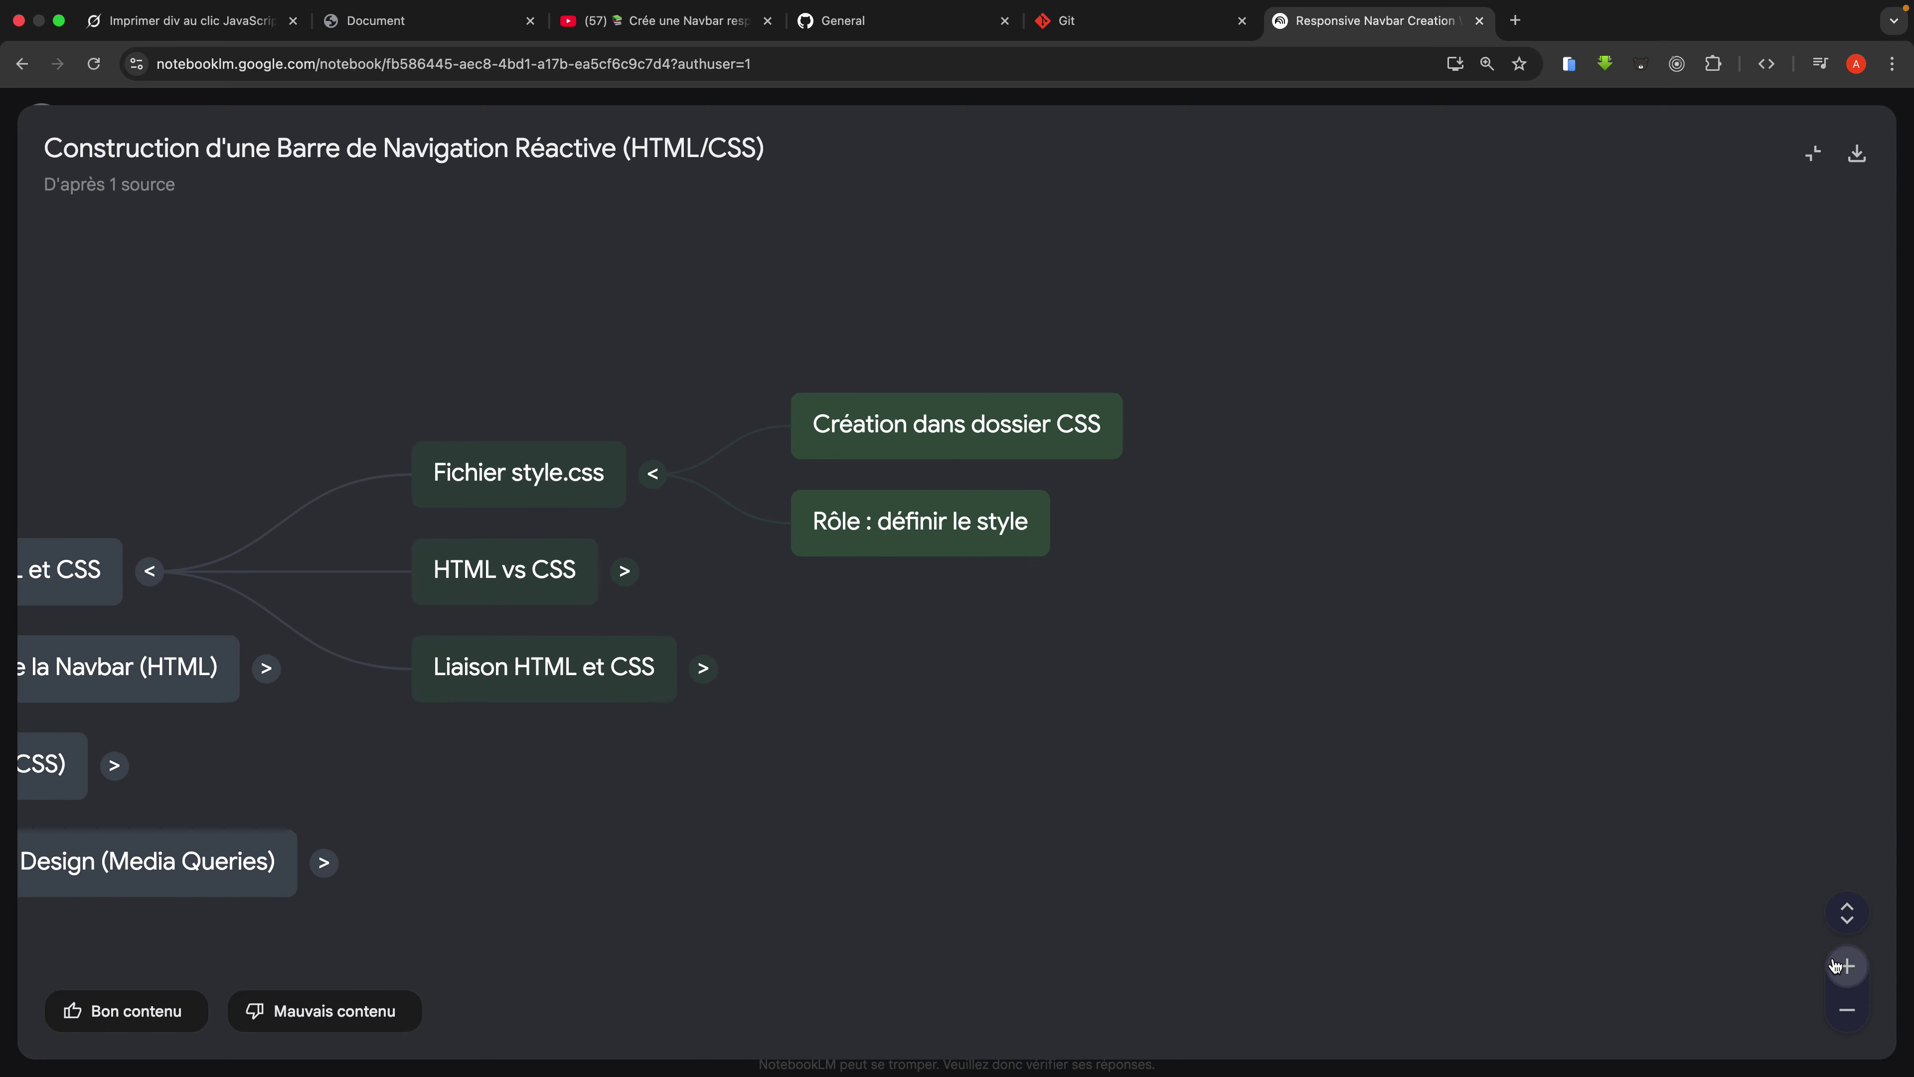
{"action": "left_click", "coordinate": [1845, 1013]}
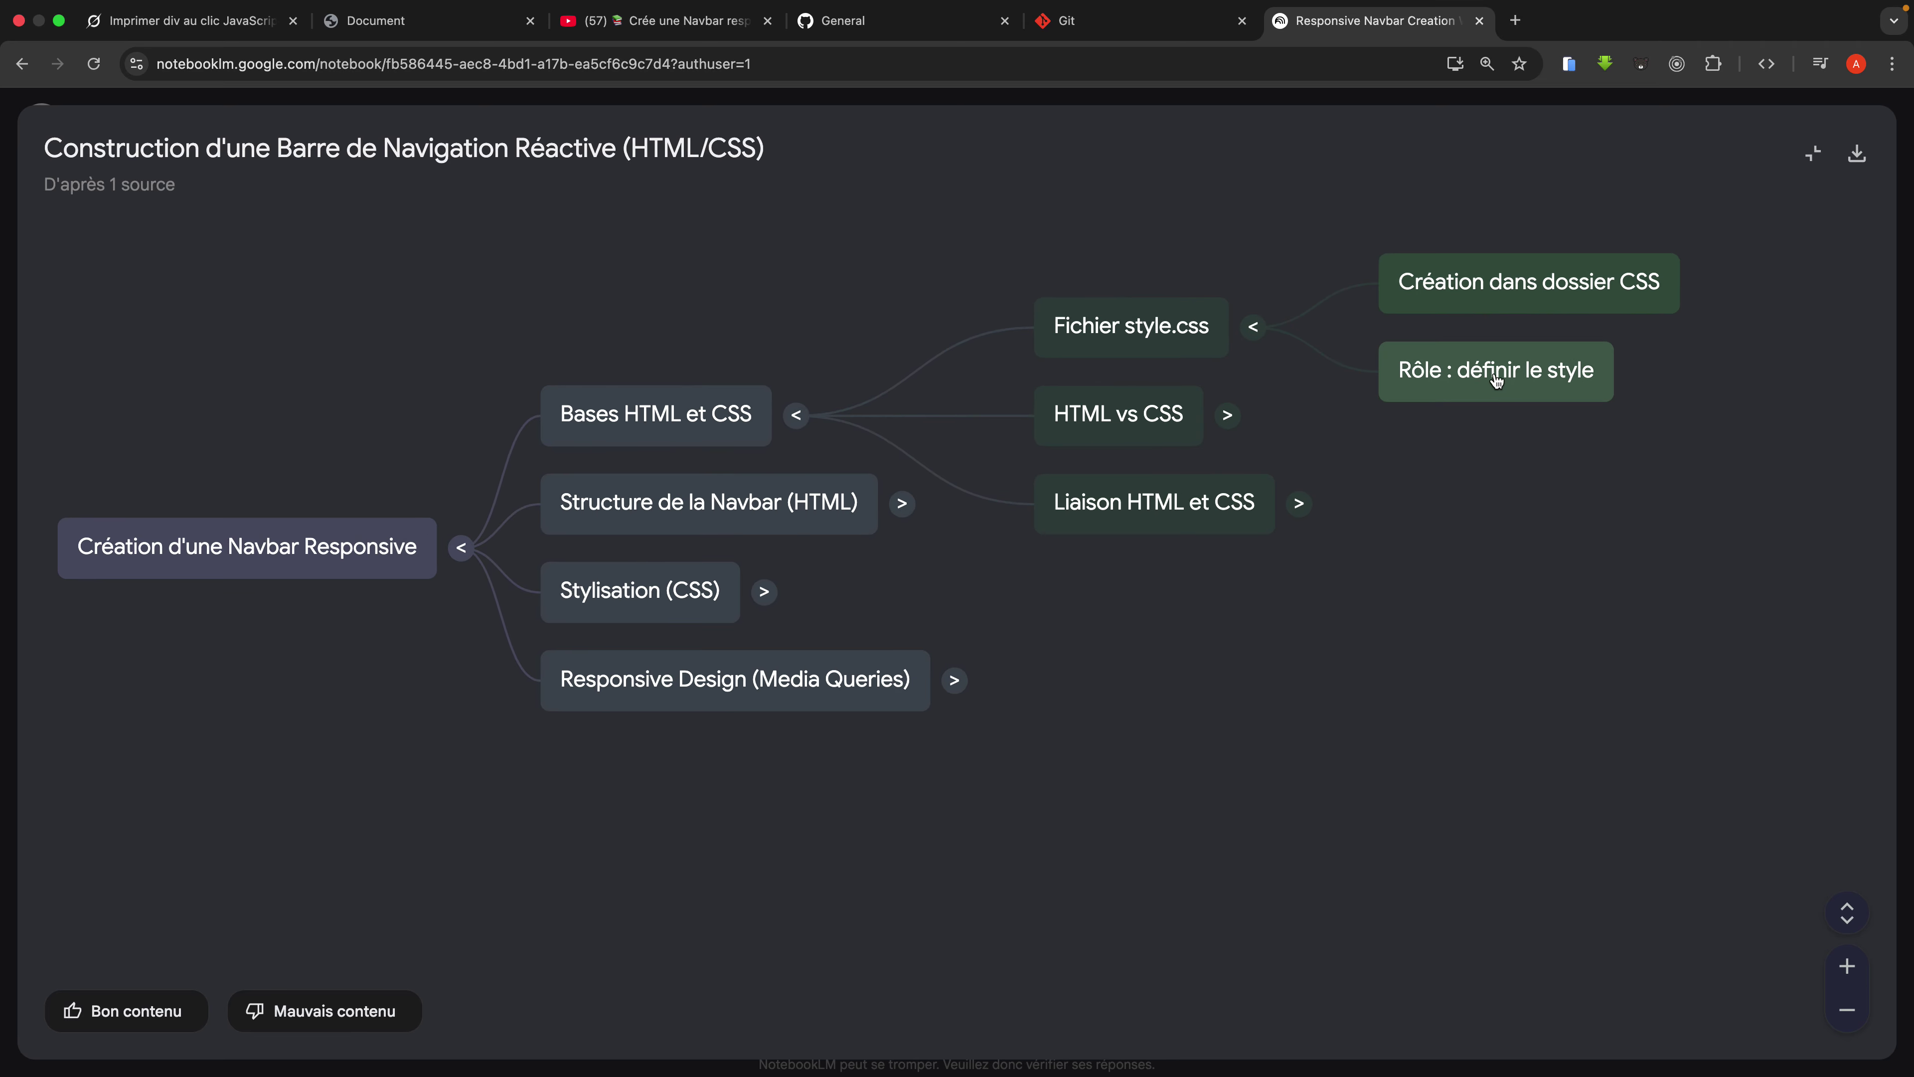
{"action": "left_click", "coordinate": [1227, 416]}
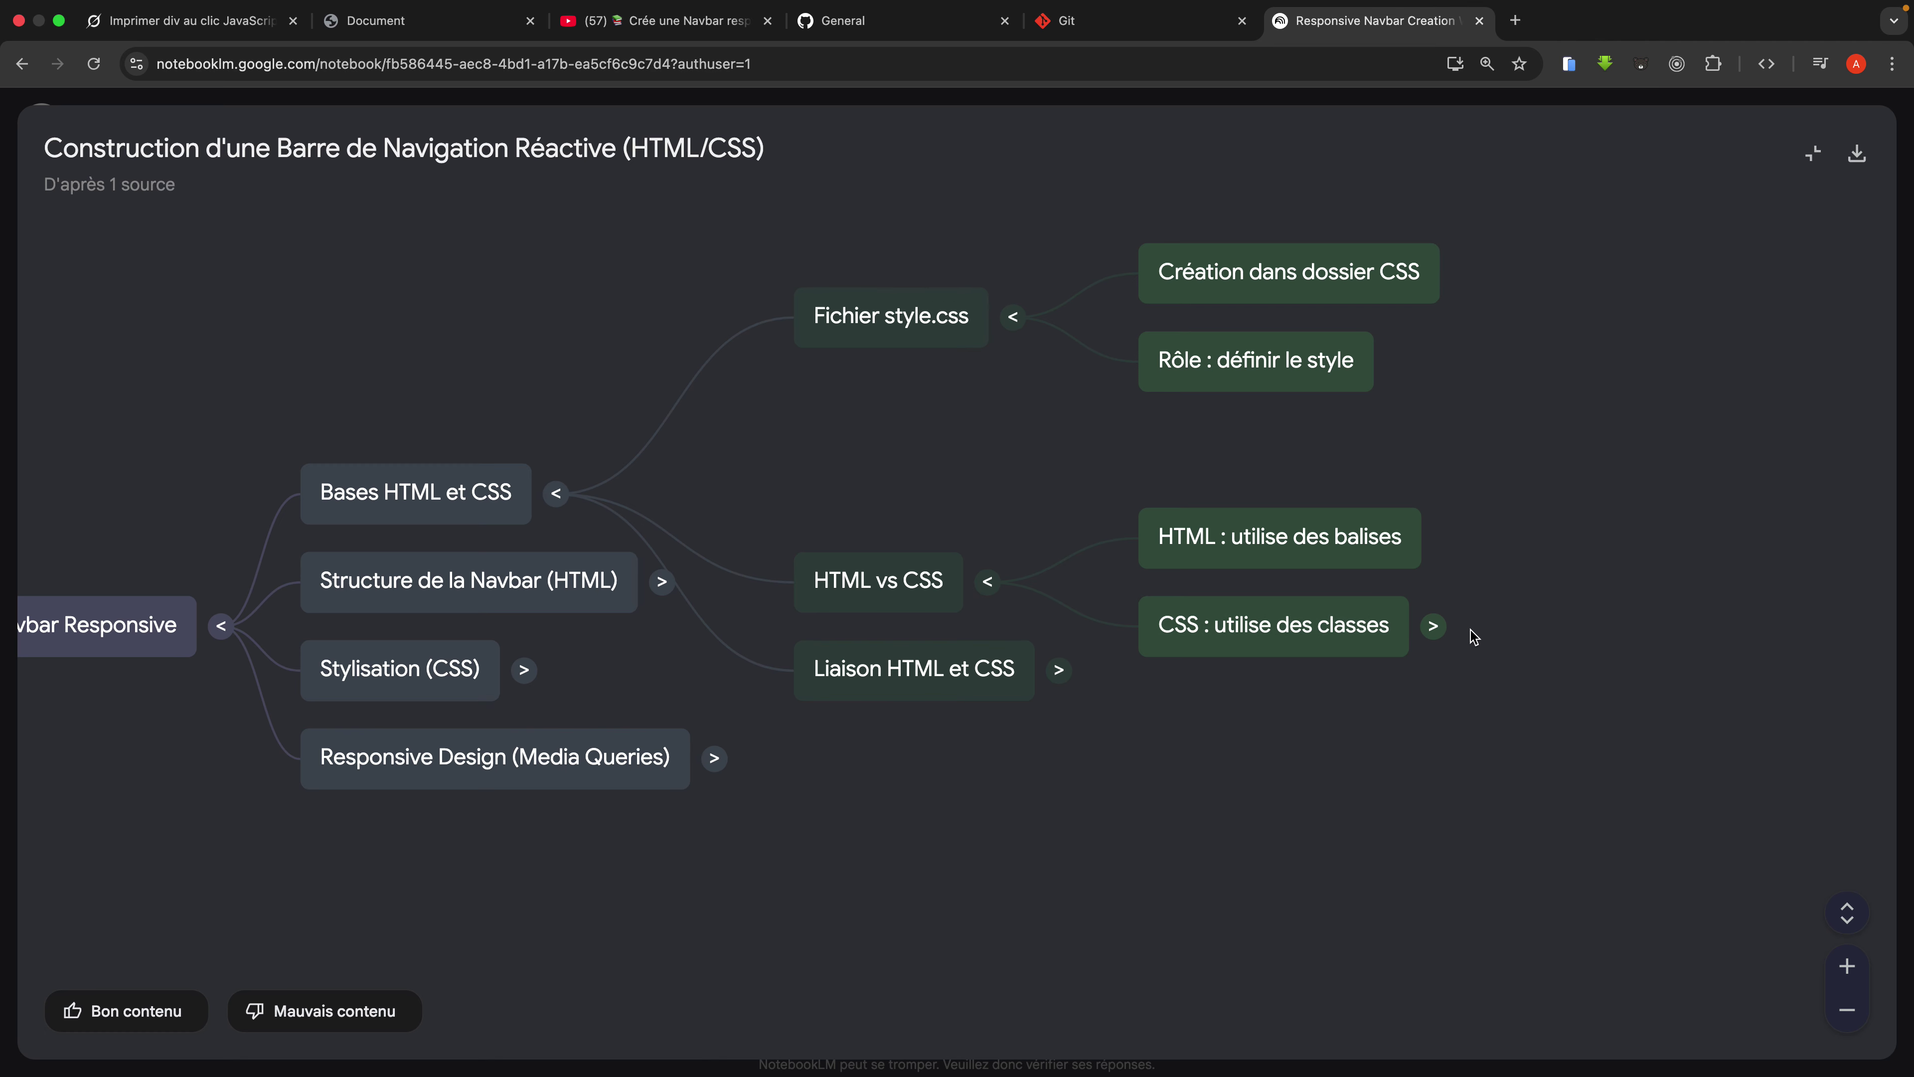
{"action": "left_click", "coordinate": [1433, 626]}
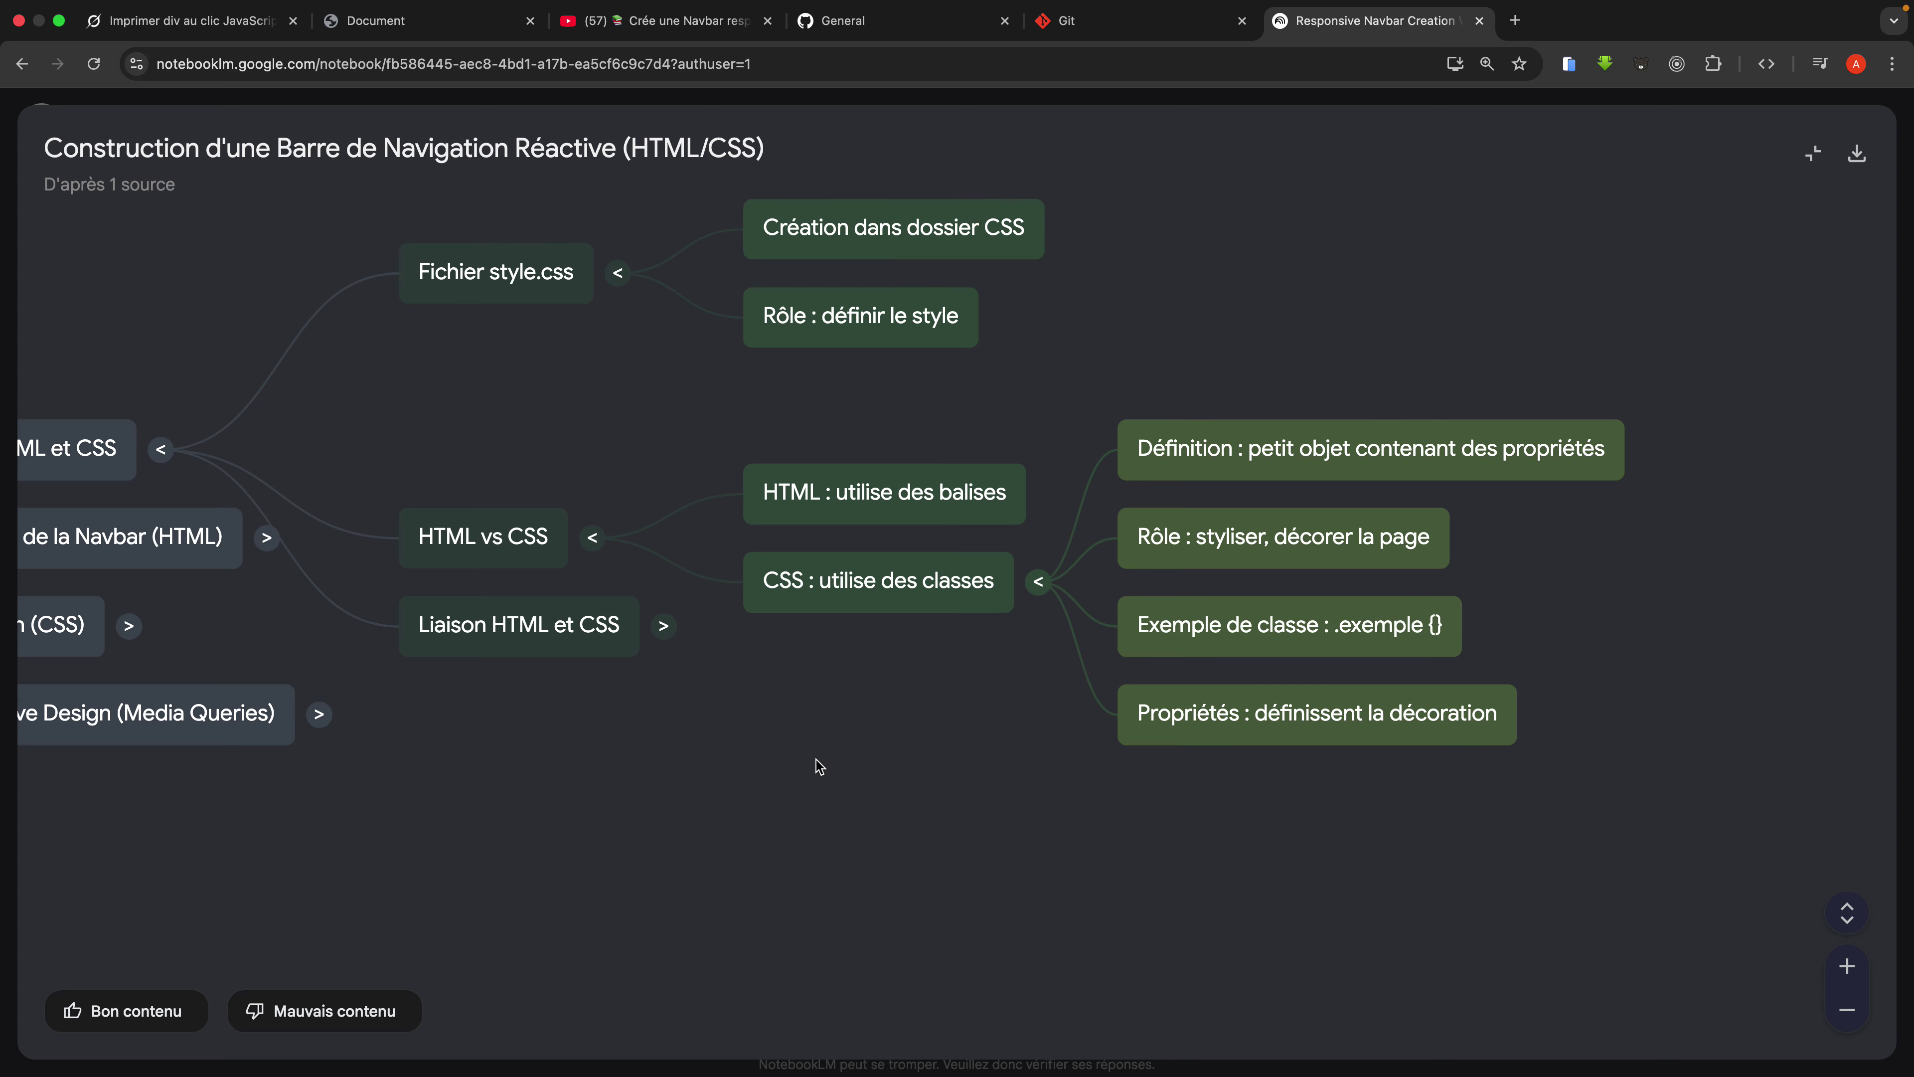
{"action": "left_click_drag", "start_coordinate": [916, 763], "coordinate": [1249, 740]}
{"action": "left_click_drag", "start_coordinate": [560, 869], "coordinate": [754, 849]}
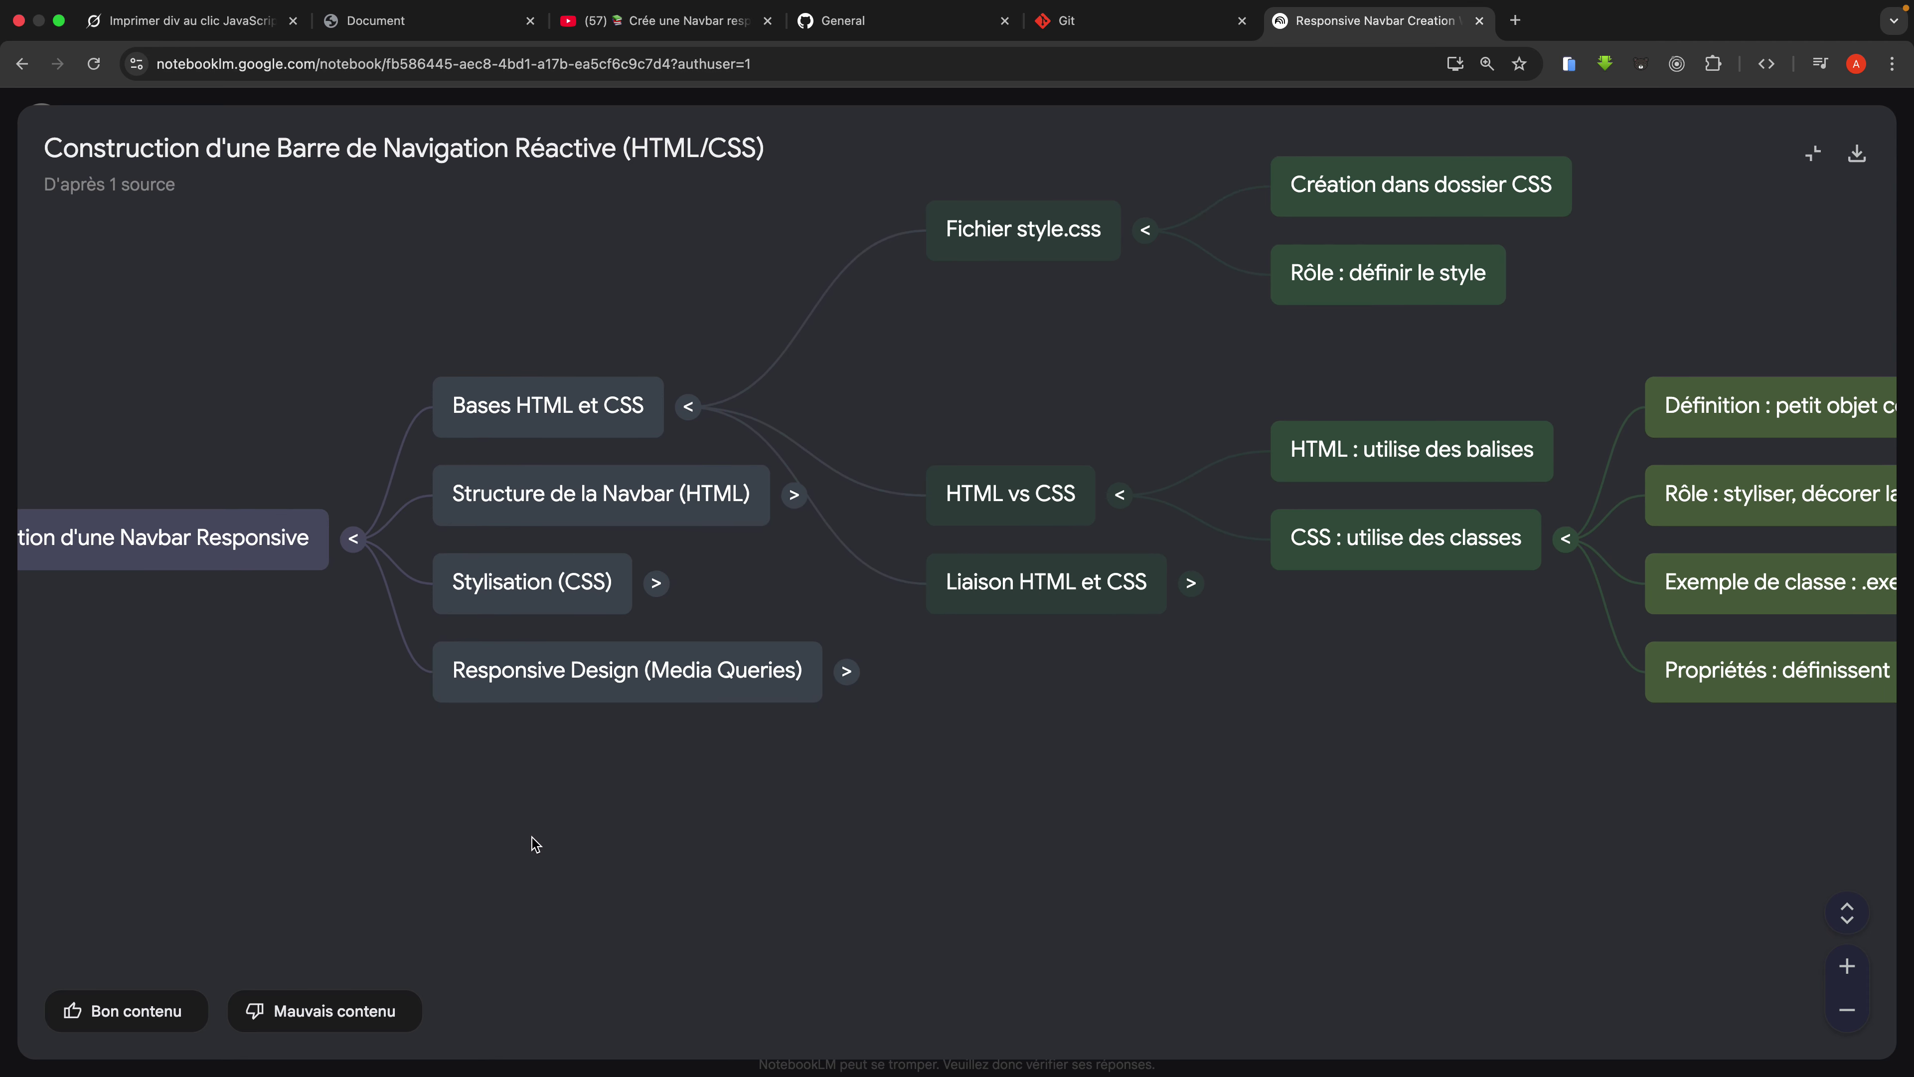
{"action": "left_click_drag", "start_coordinate": [534, 845], "coordinate": [886, 876]}
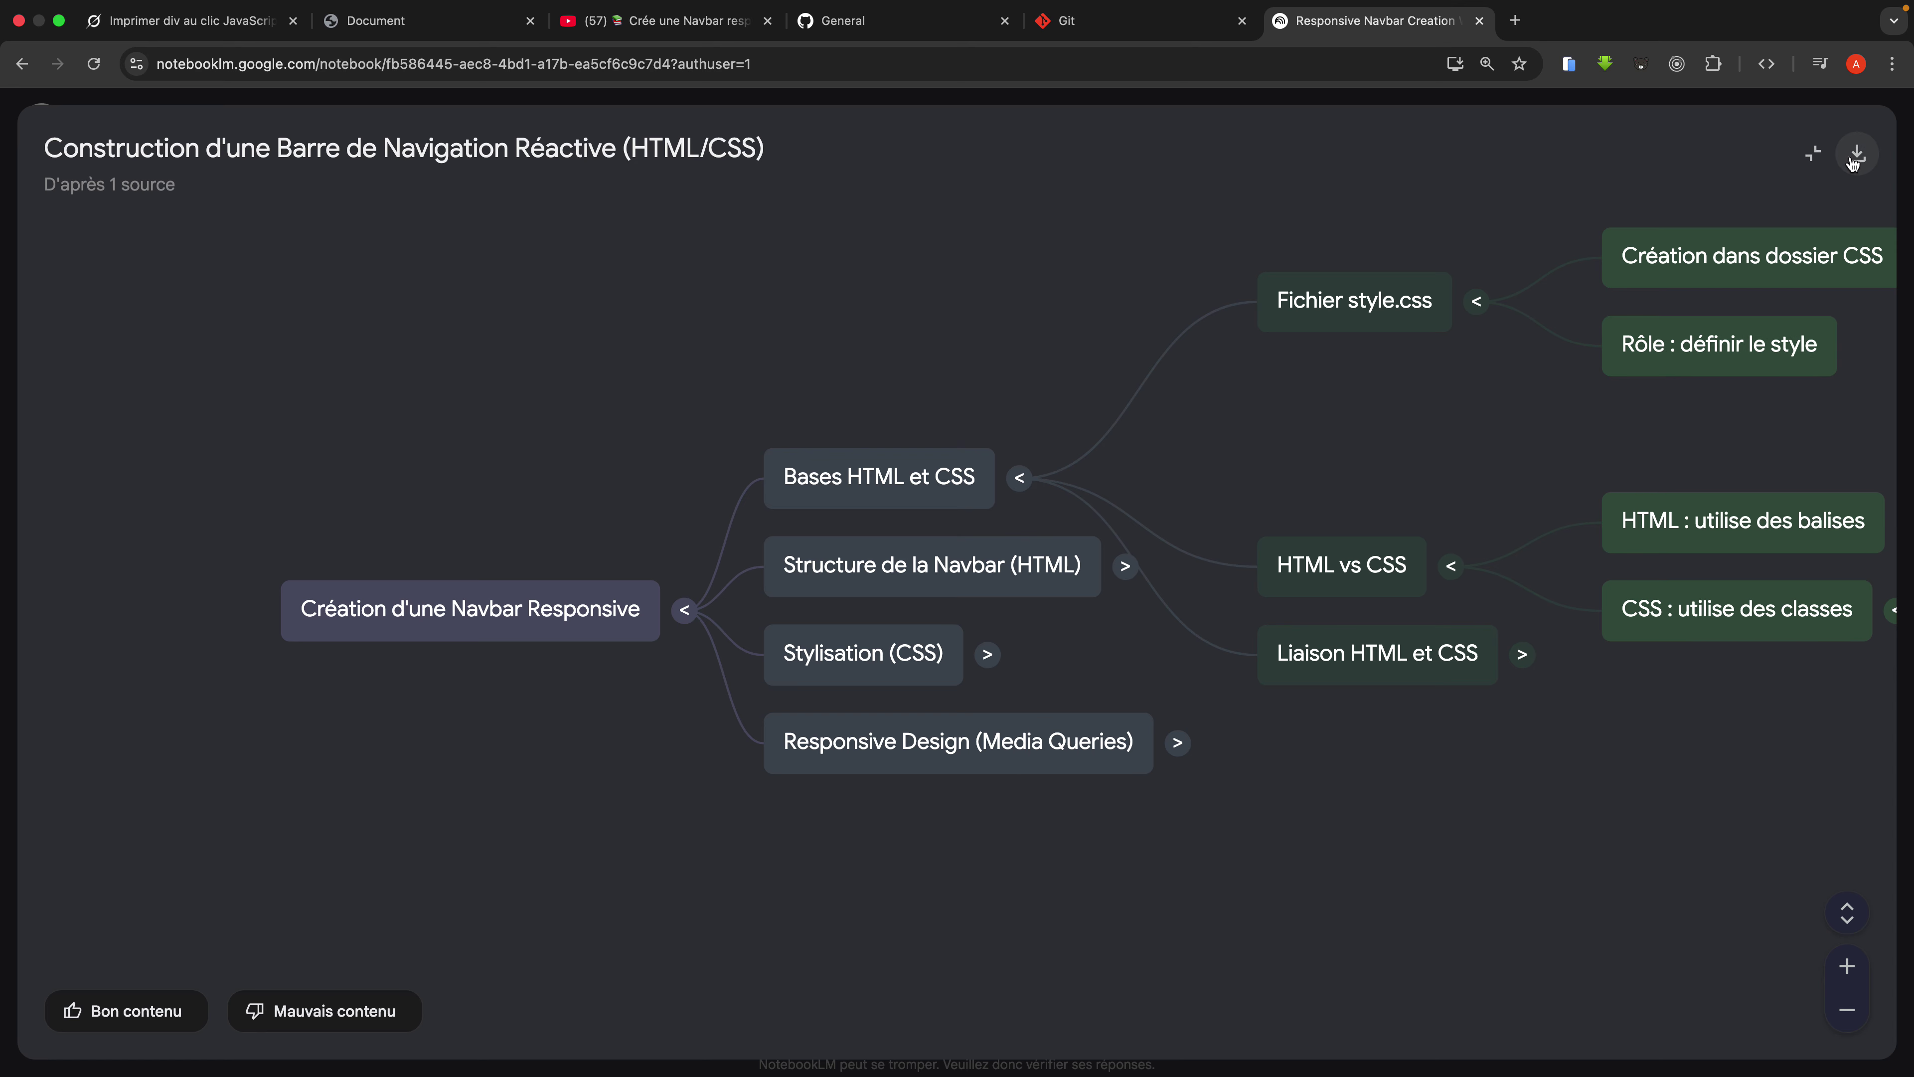
{"action": "left_click_drag", "start_coordinate": [1467, 407], "coordinate": [1271, 431]}
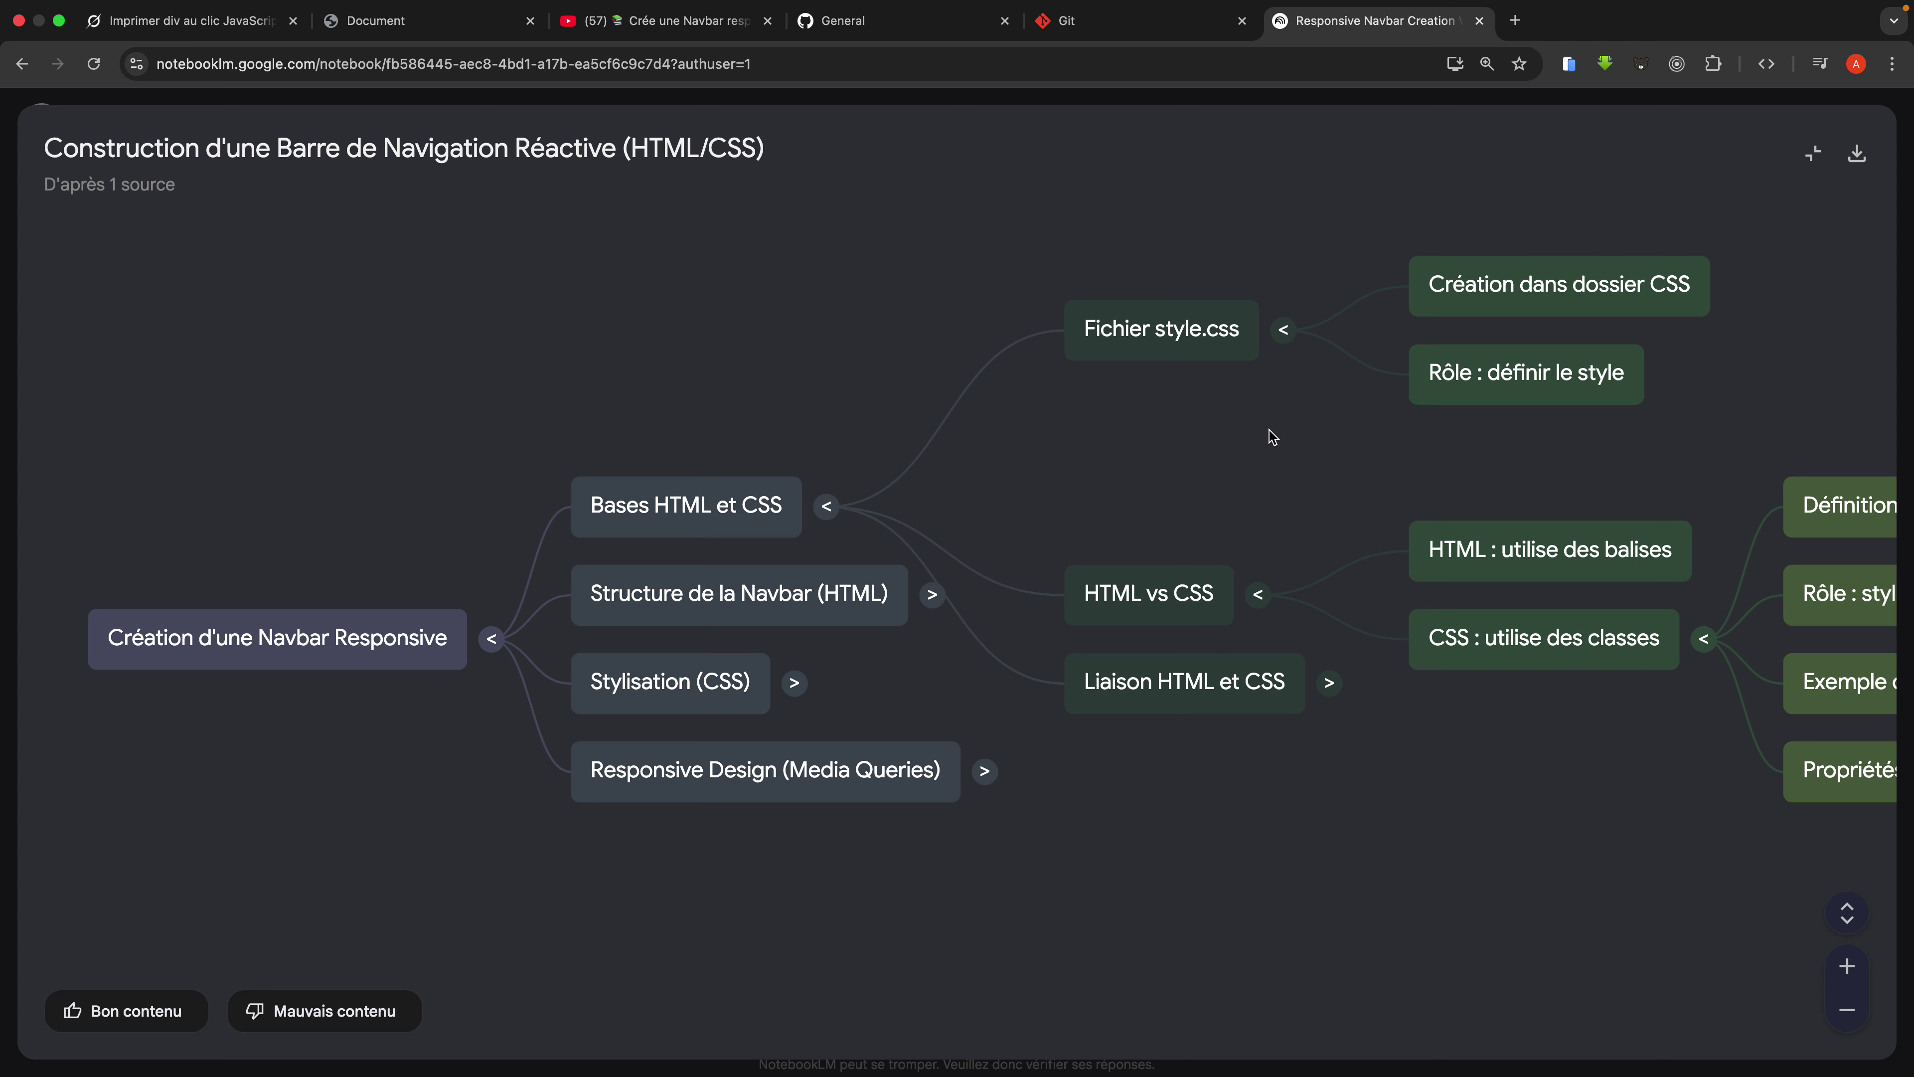
{"action": "left_click_drag", "start_coordinate": [1271, 435], "coordinate": [1386, 459]}
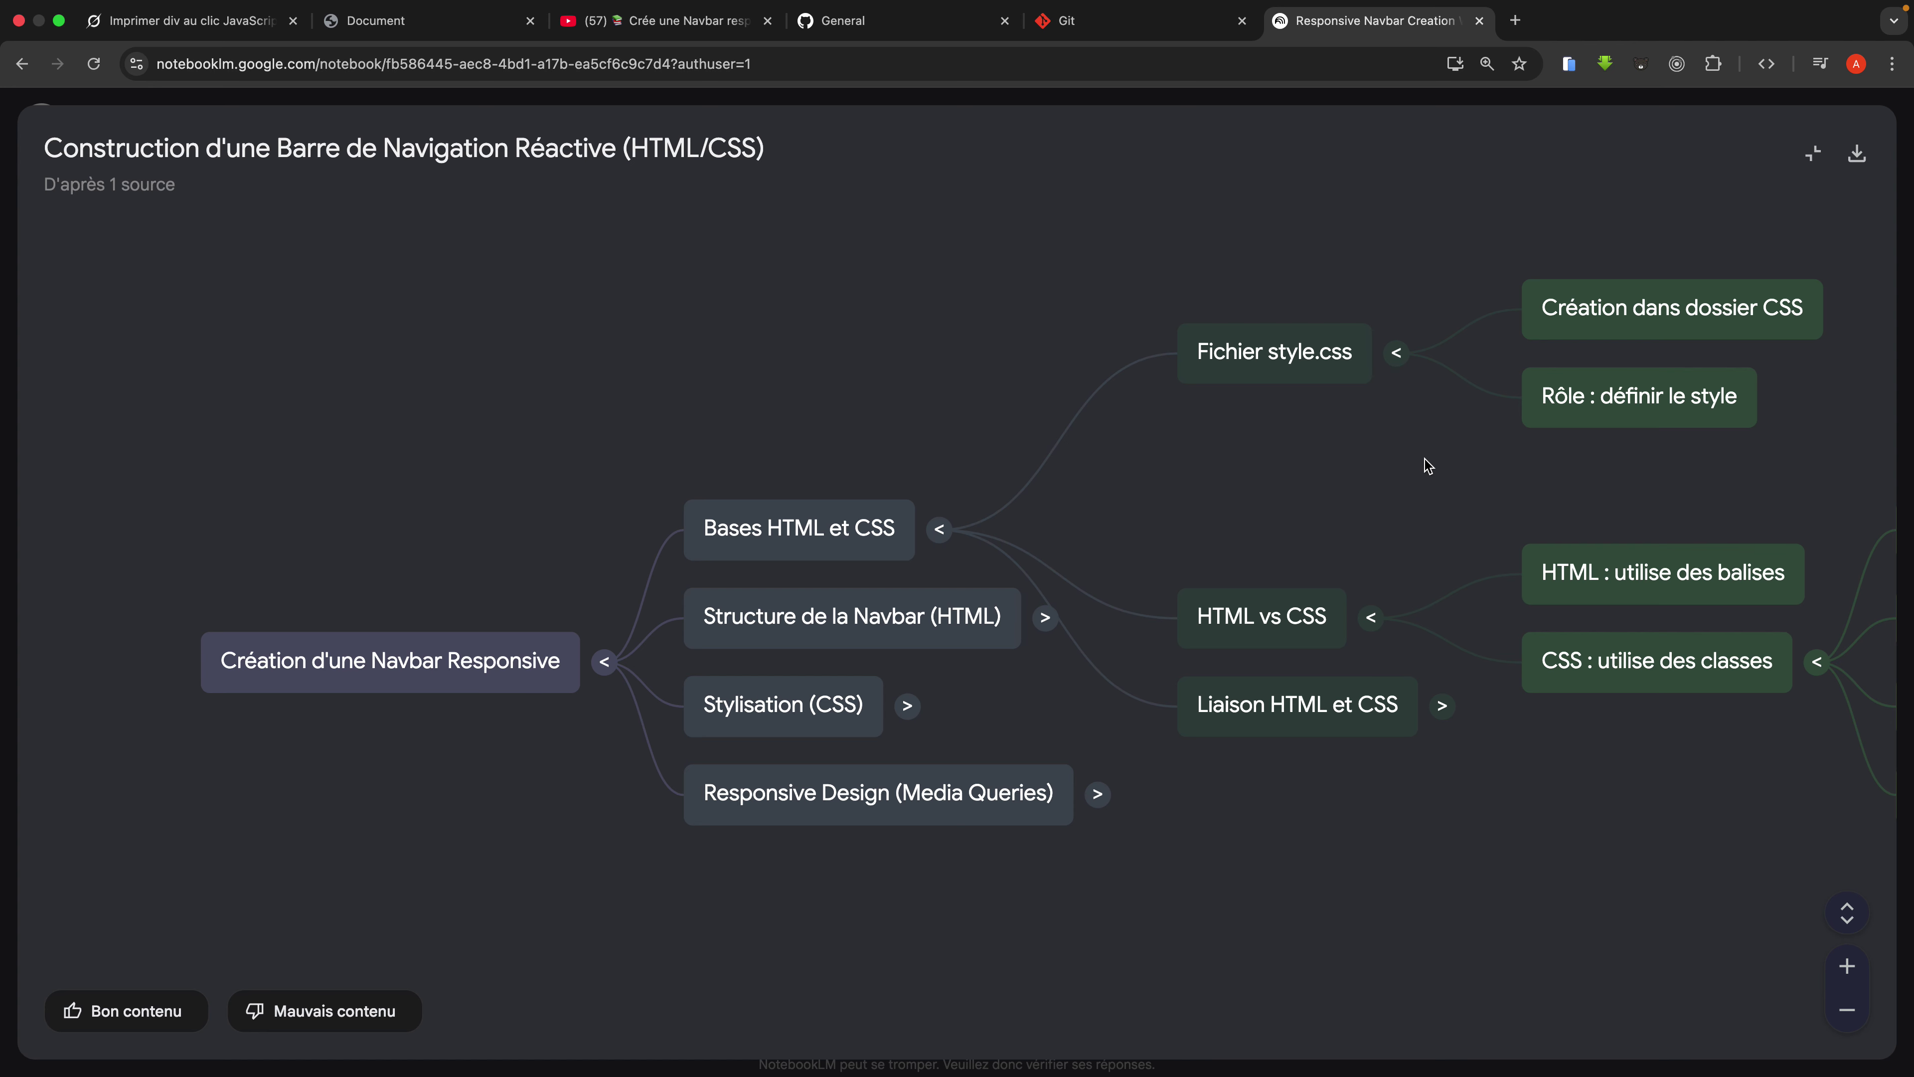
Step: Rate the mind map as good content (Bon contenu) and close it to return to the Studio overview
{"action": "left_click", "coordinate": [181, 1009]}
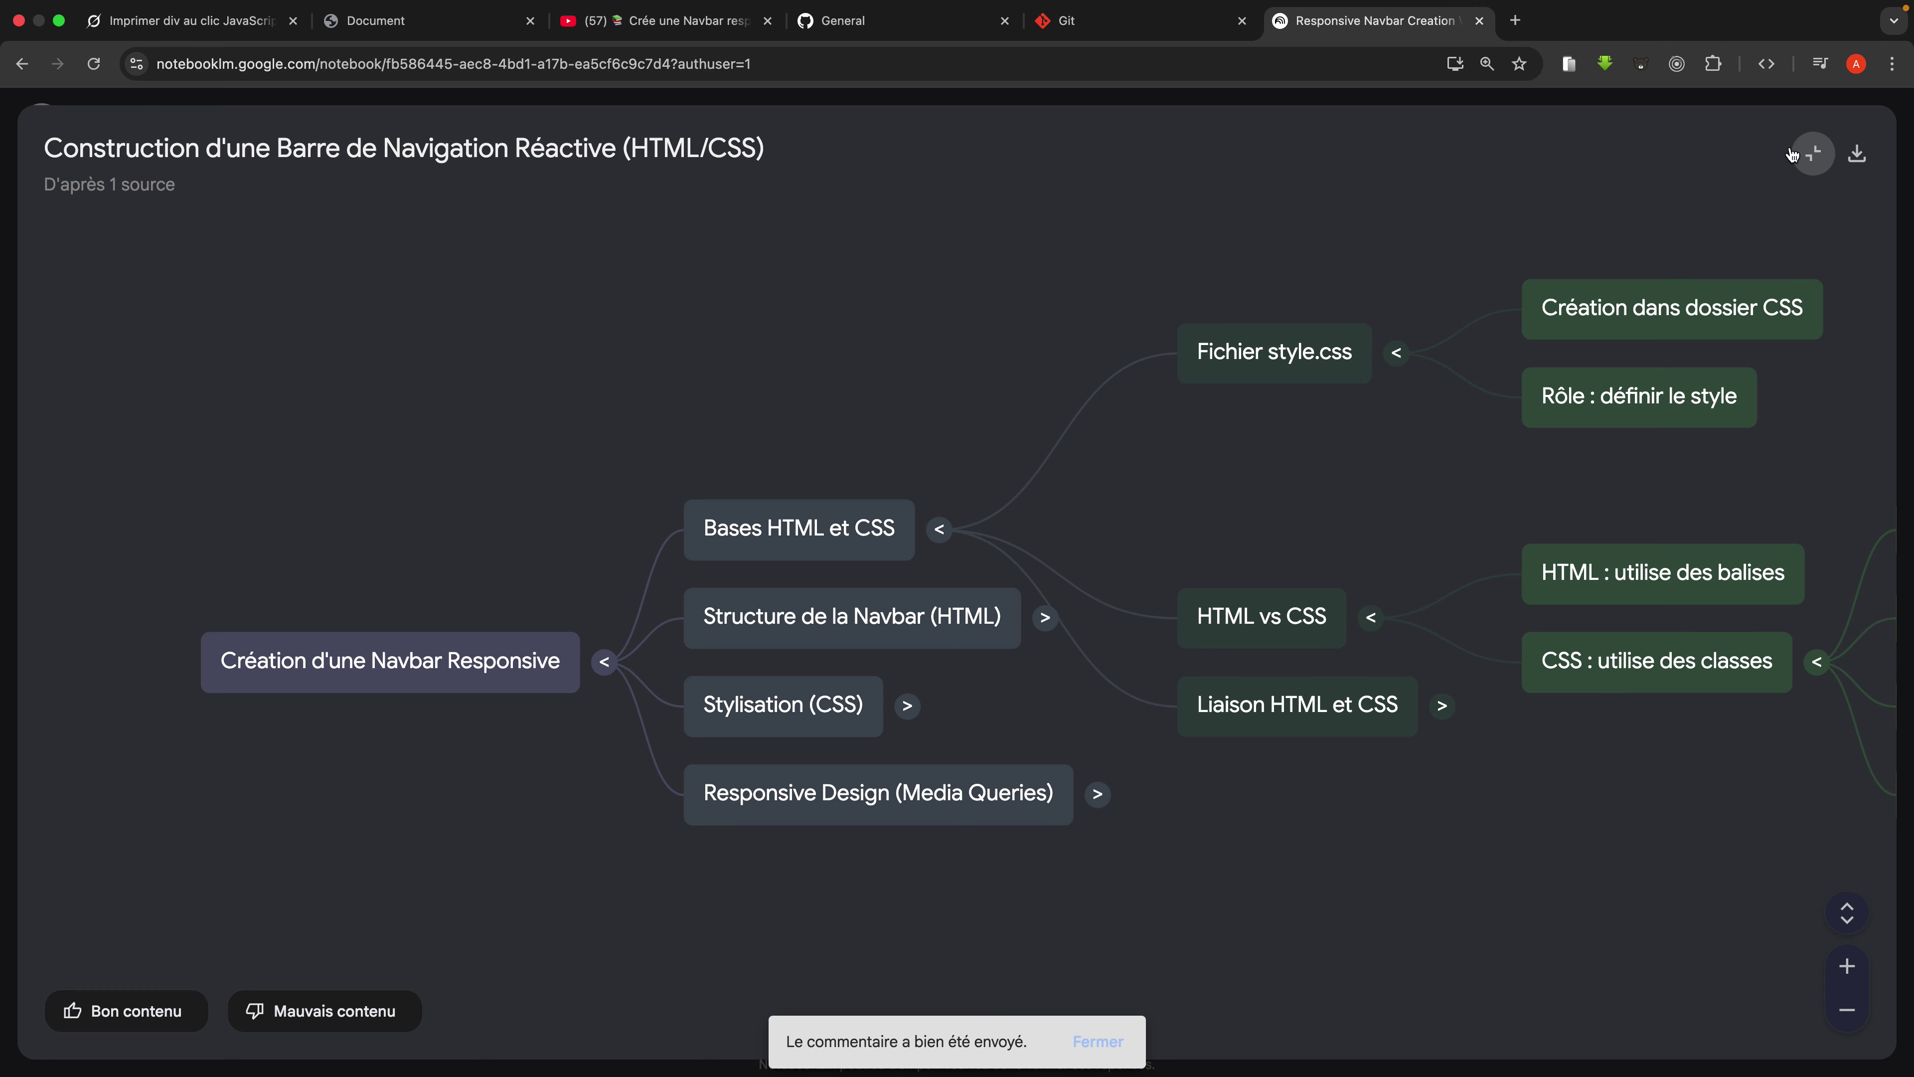
{"action": "left_click", "coordinate": [1813, 153]}
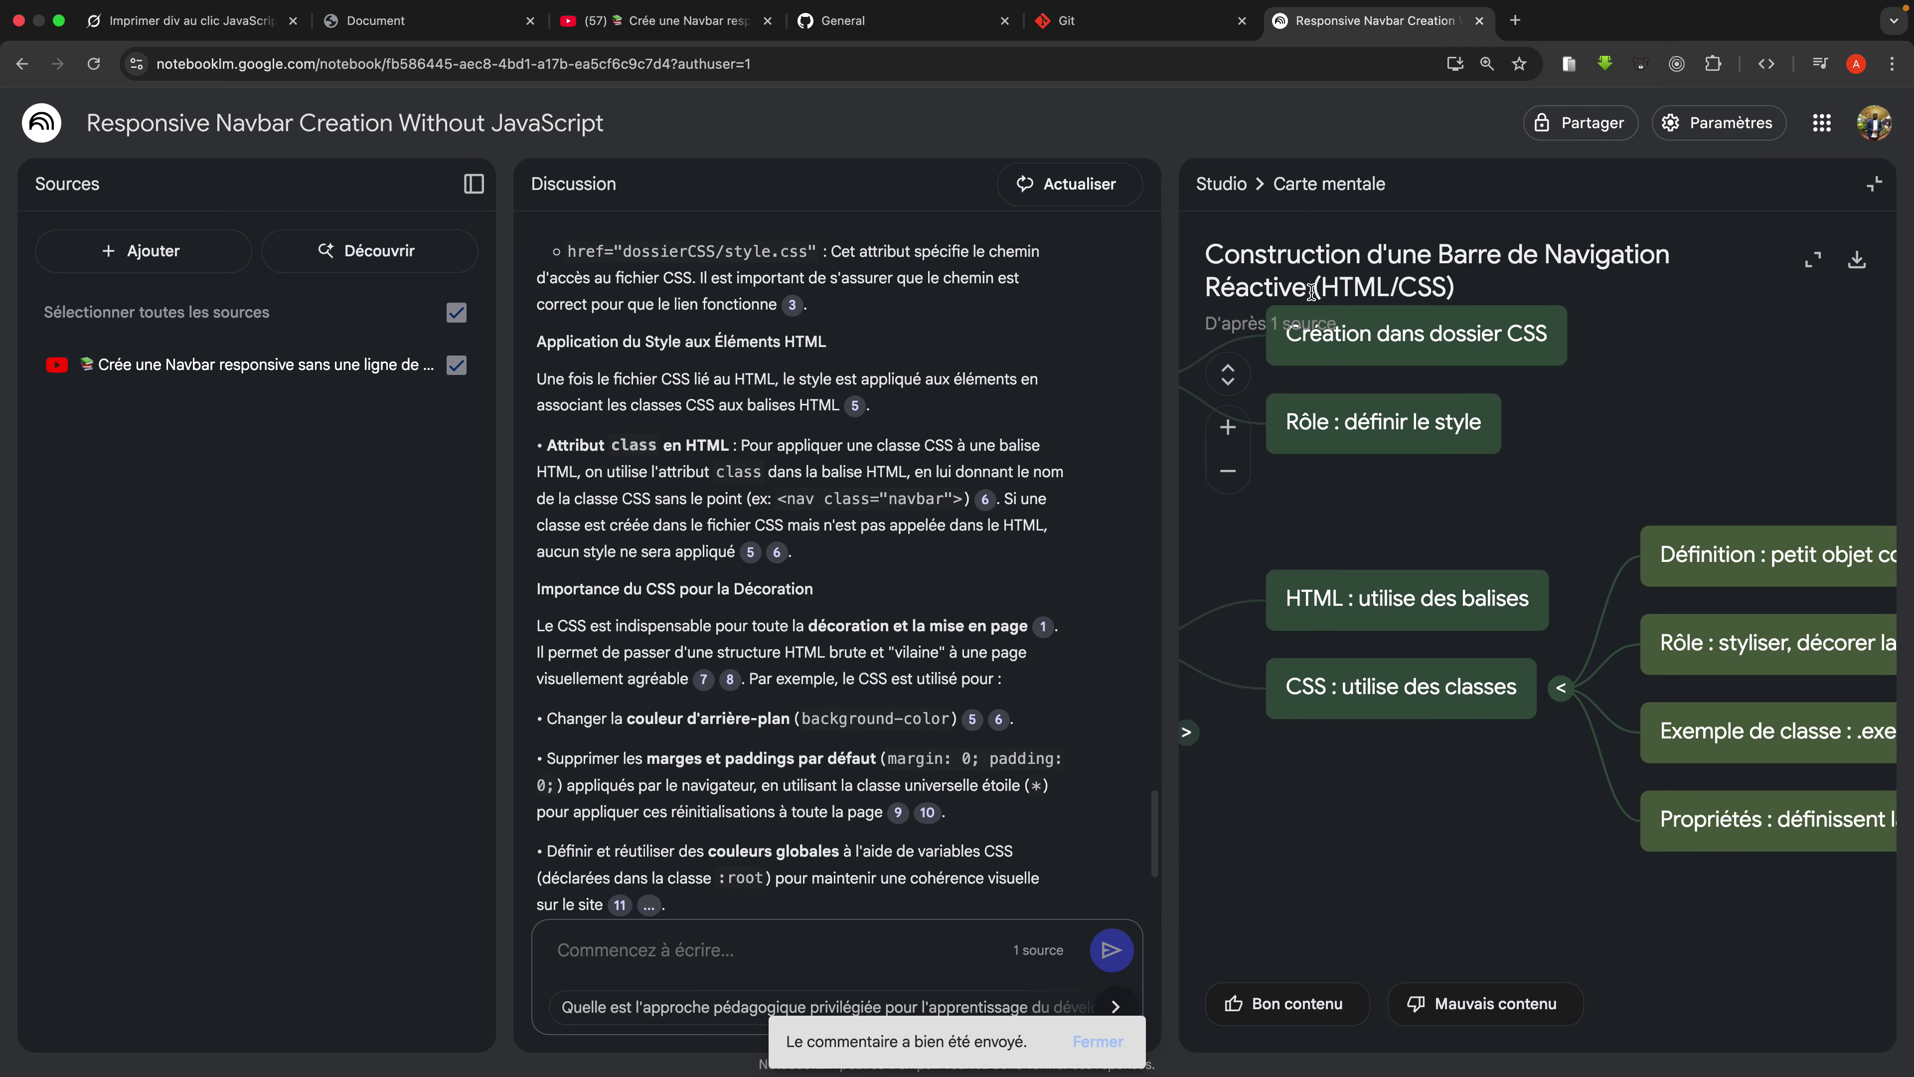
{"action": "left_click", "coordinate": [1874, 184]}
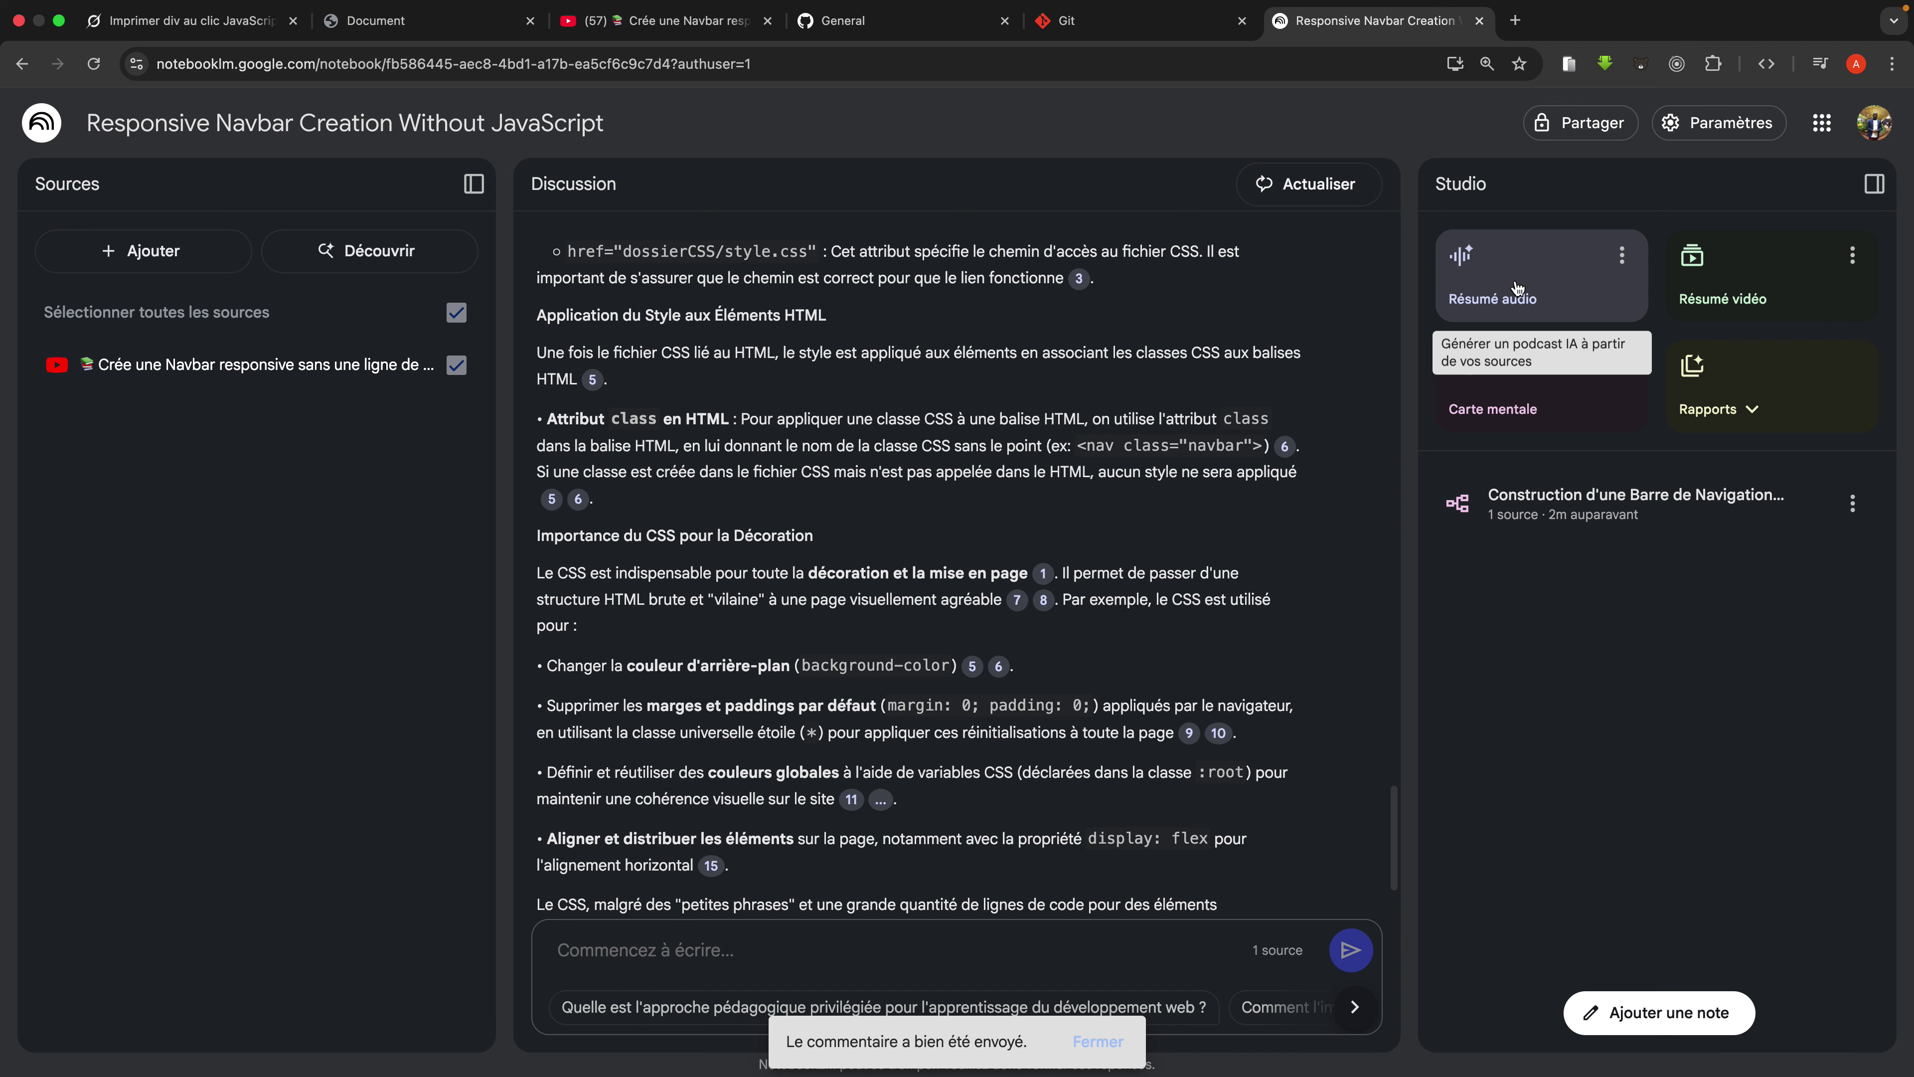
Step: Start generating a video summary (Résumé vidéo) and an audio summary (Résumé audio) from the navbar source
{"action": "left_click", "coordinate": [1742, 279]}
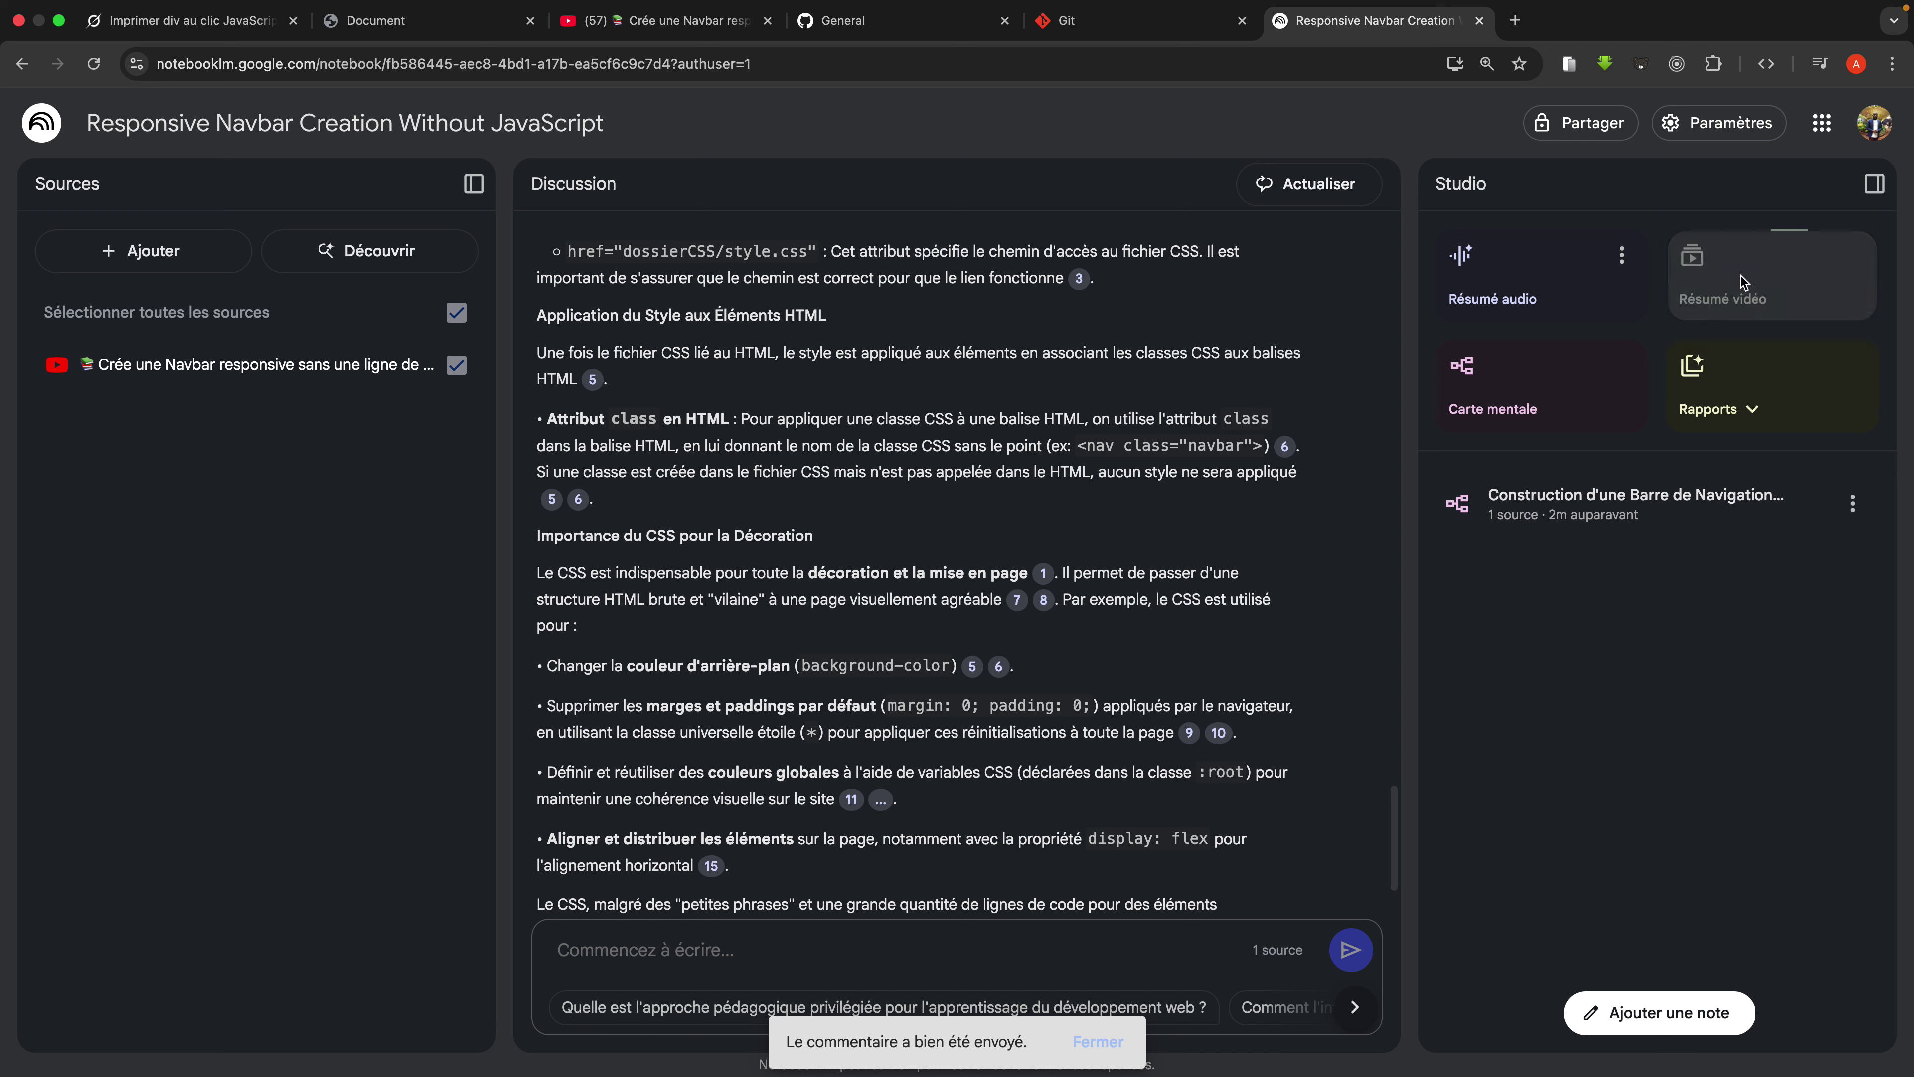
{"action": "left_click", "coordinate": [1508, 283]}
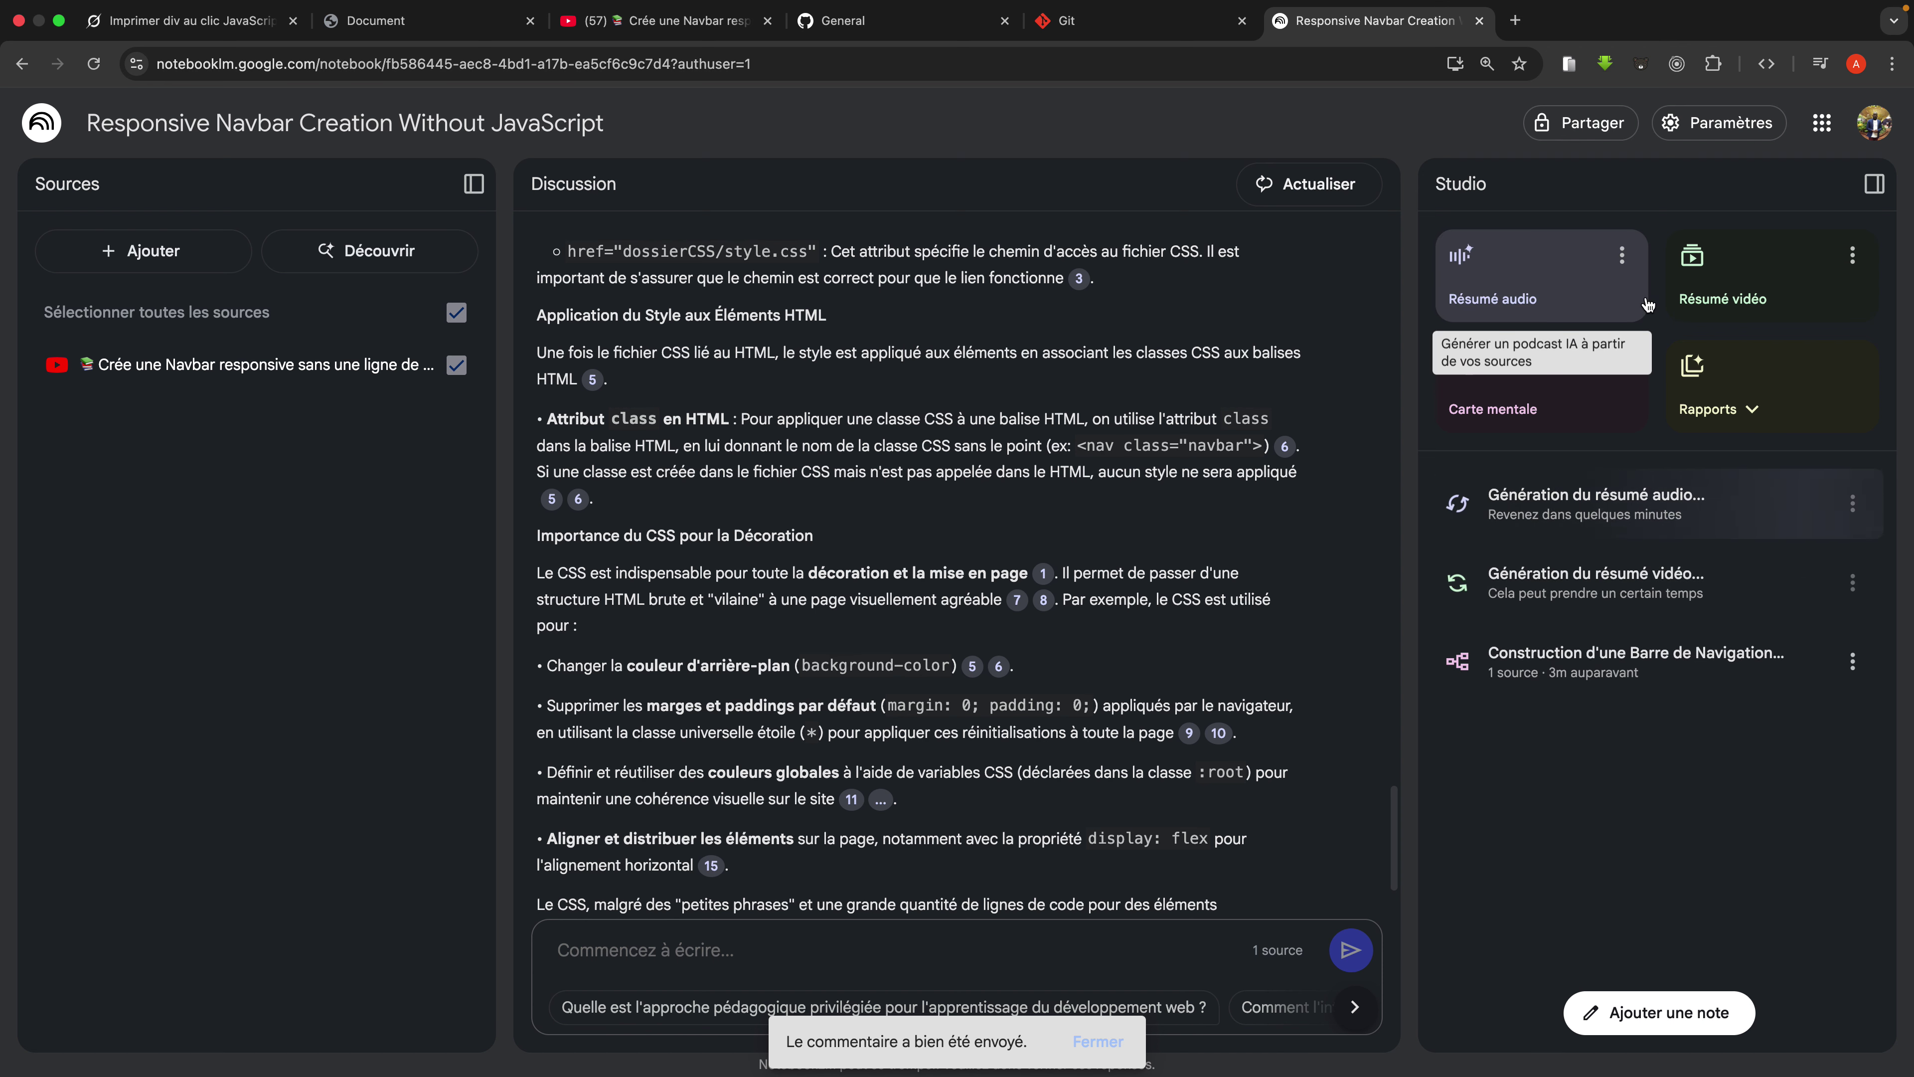
Step: Generate a "Questions fréquentes" report from the navbar source and open it
{"action": "left_click", "coordinate": [1760, 411]}
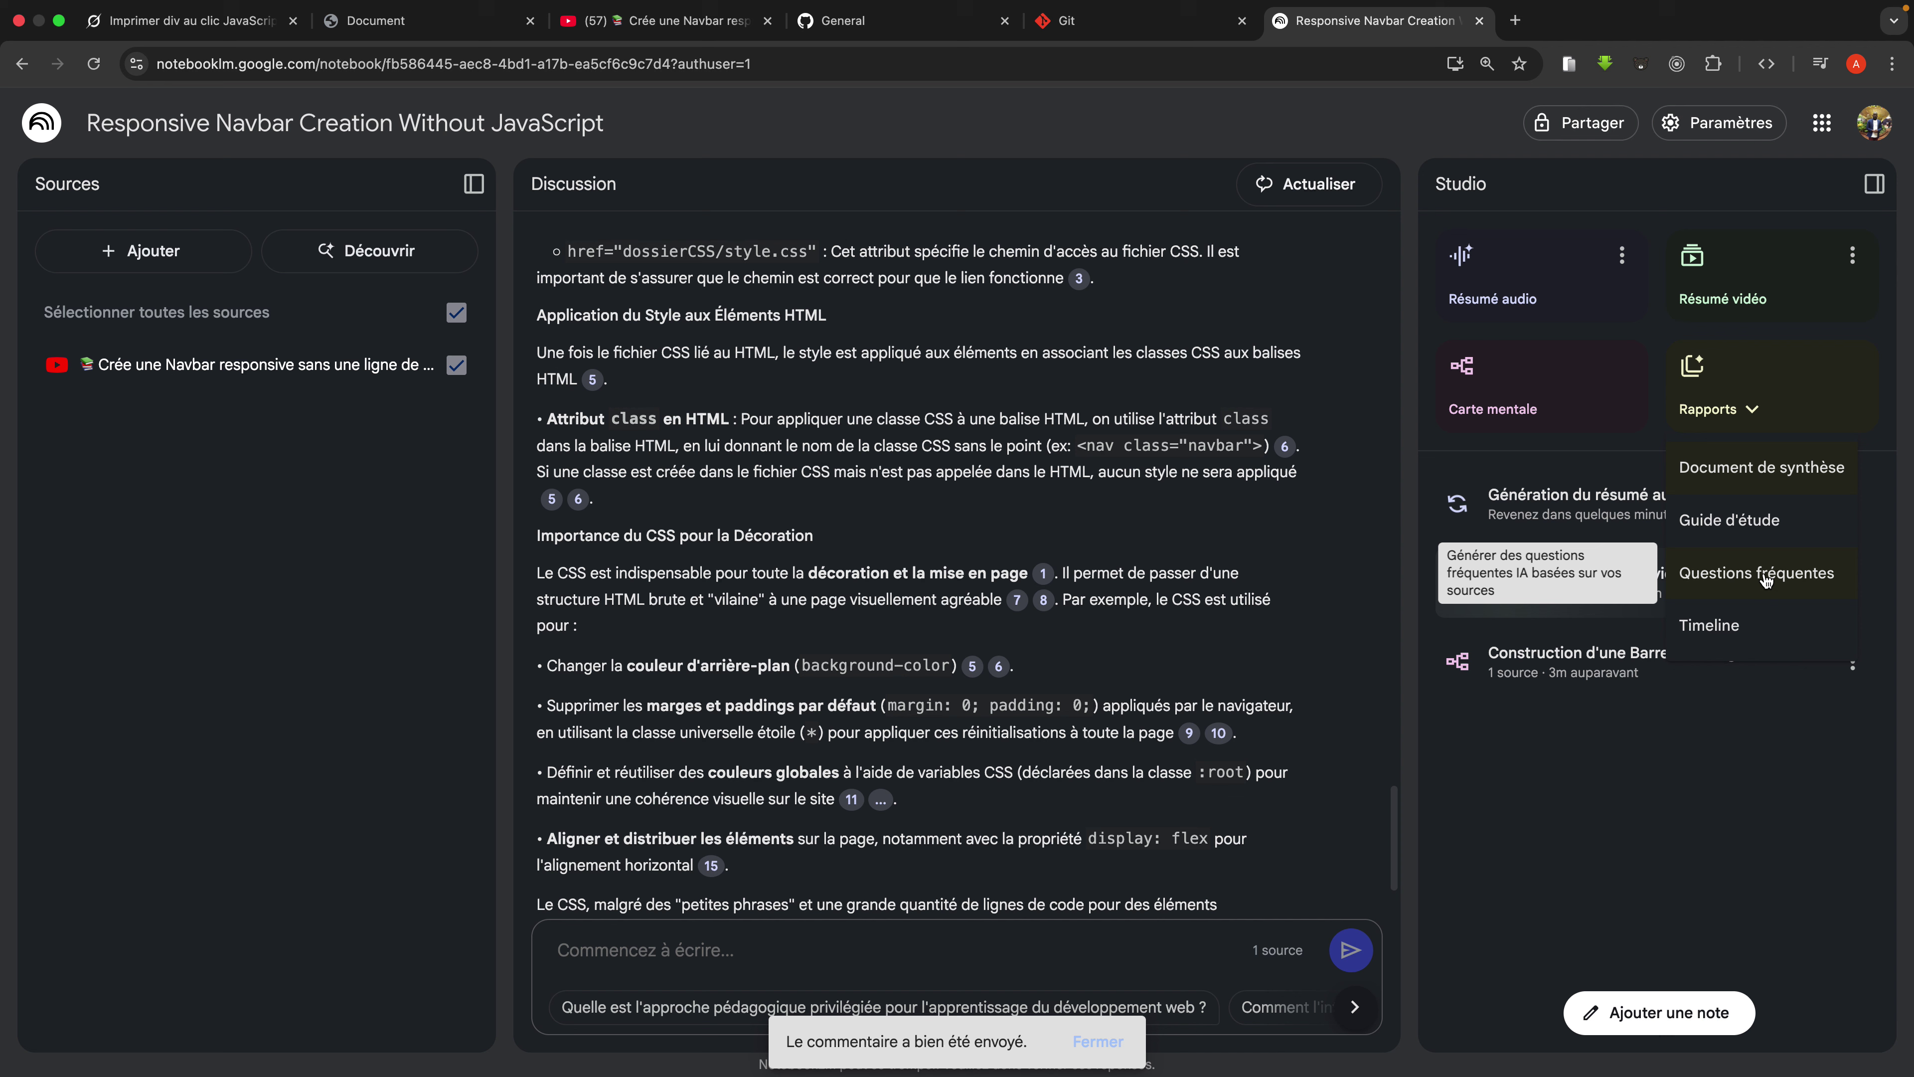
{"action": "left_click", "coordinate": [1765, 575]}
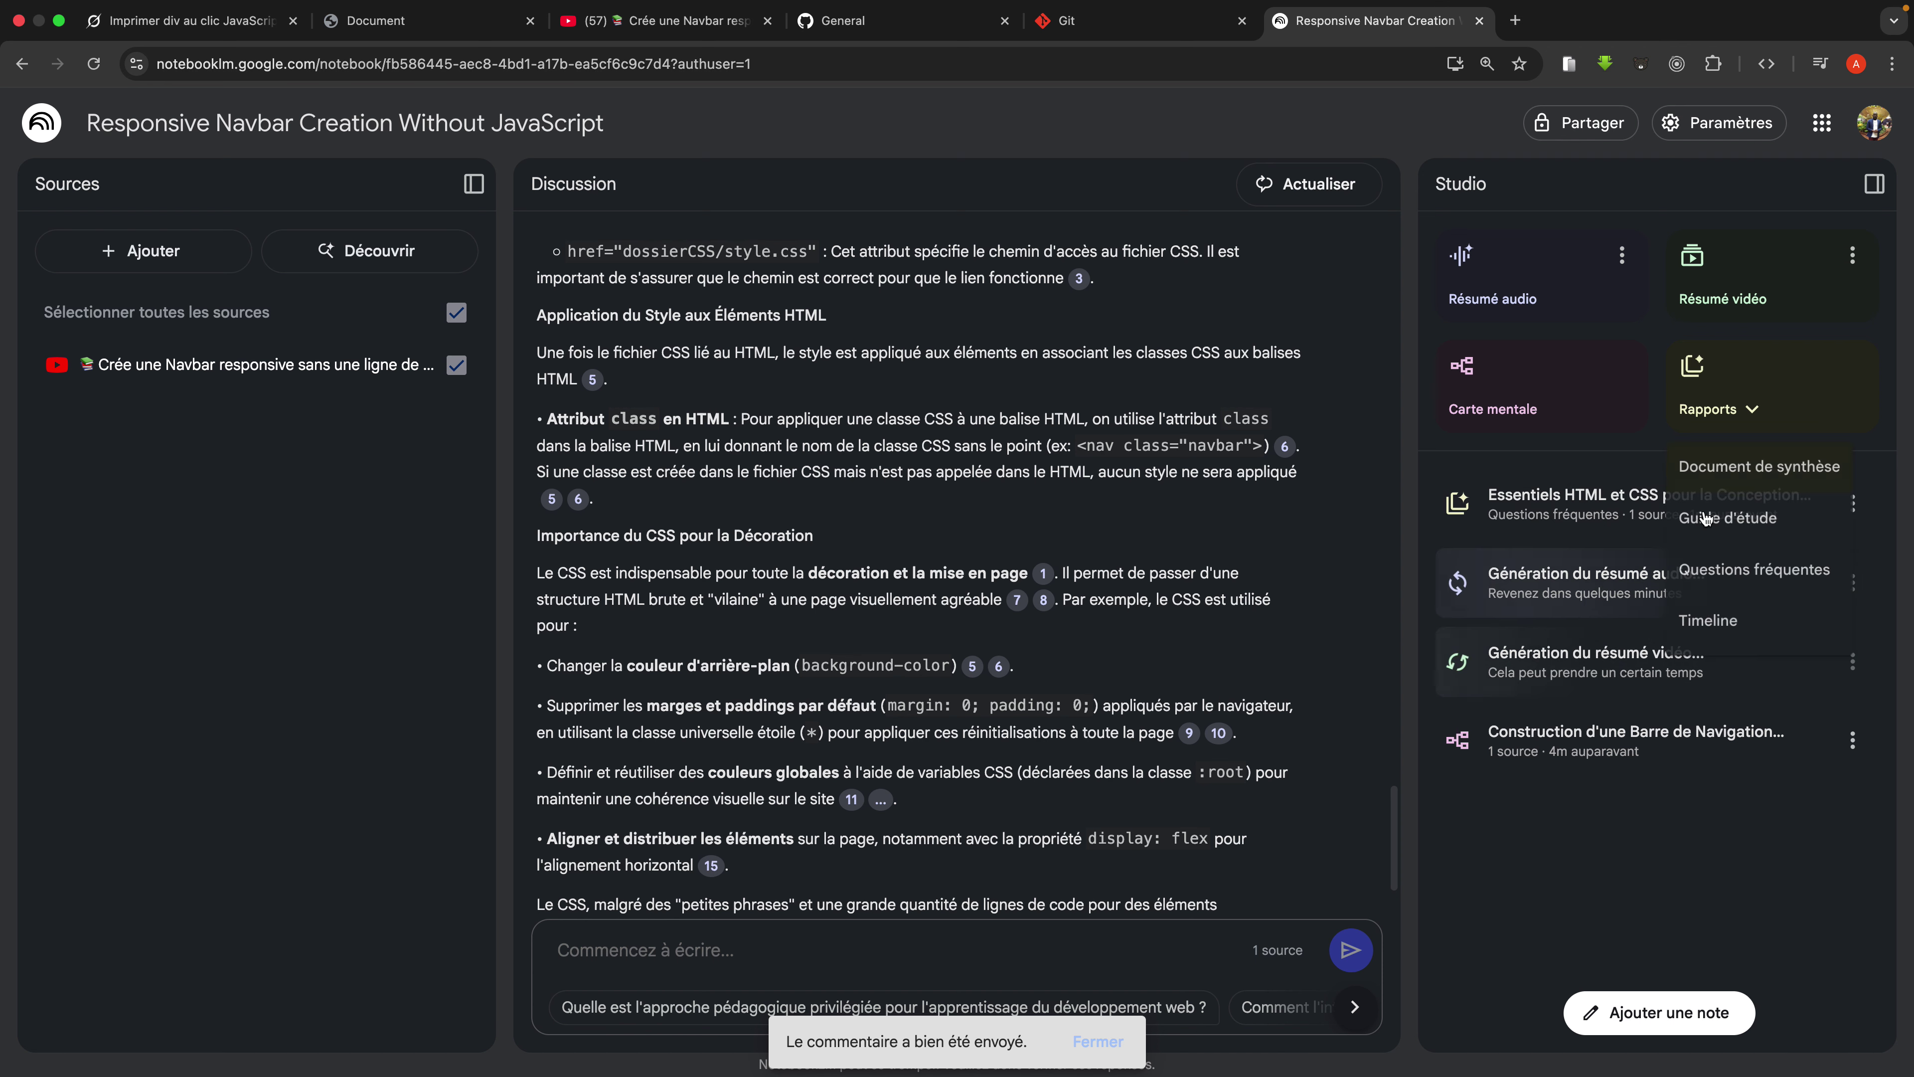
{"action": "left_click", "coordinate": [1564, 509]}
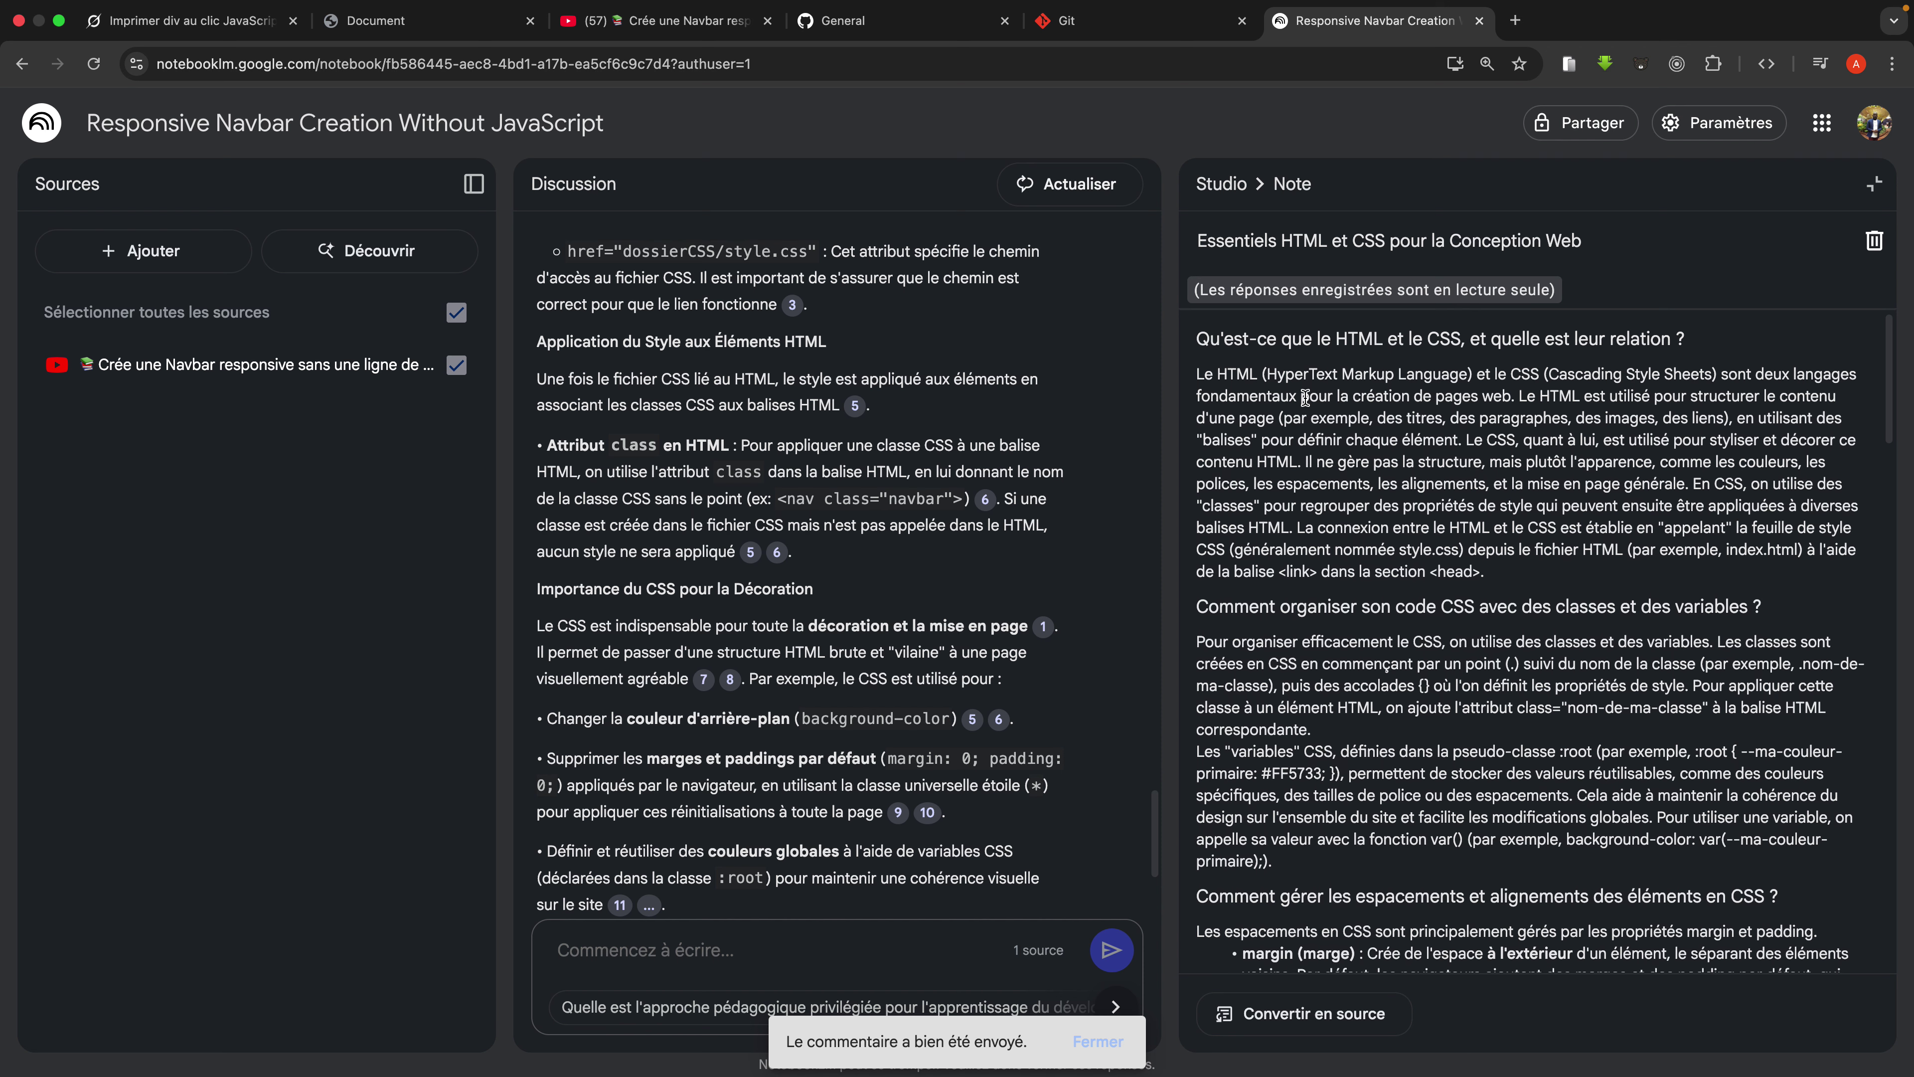
Step: Read through the FAQ report's questions and answers on HTML, CSS, the navbar and the burger button, and close the report
{"action": "scroll", "coordinate": [1300, 400], "scroll_direction": "down", "scroll_amount": 1}
{"action": "scroll", "coordinate": [1294, 411], "scroll_direction": "down", "scroll_amount": 4}
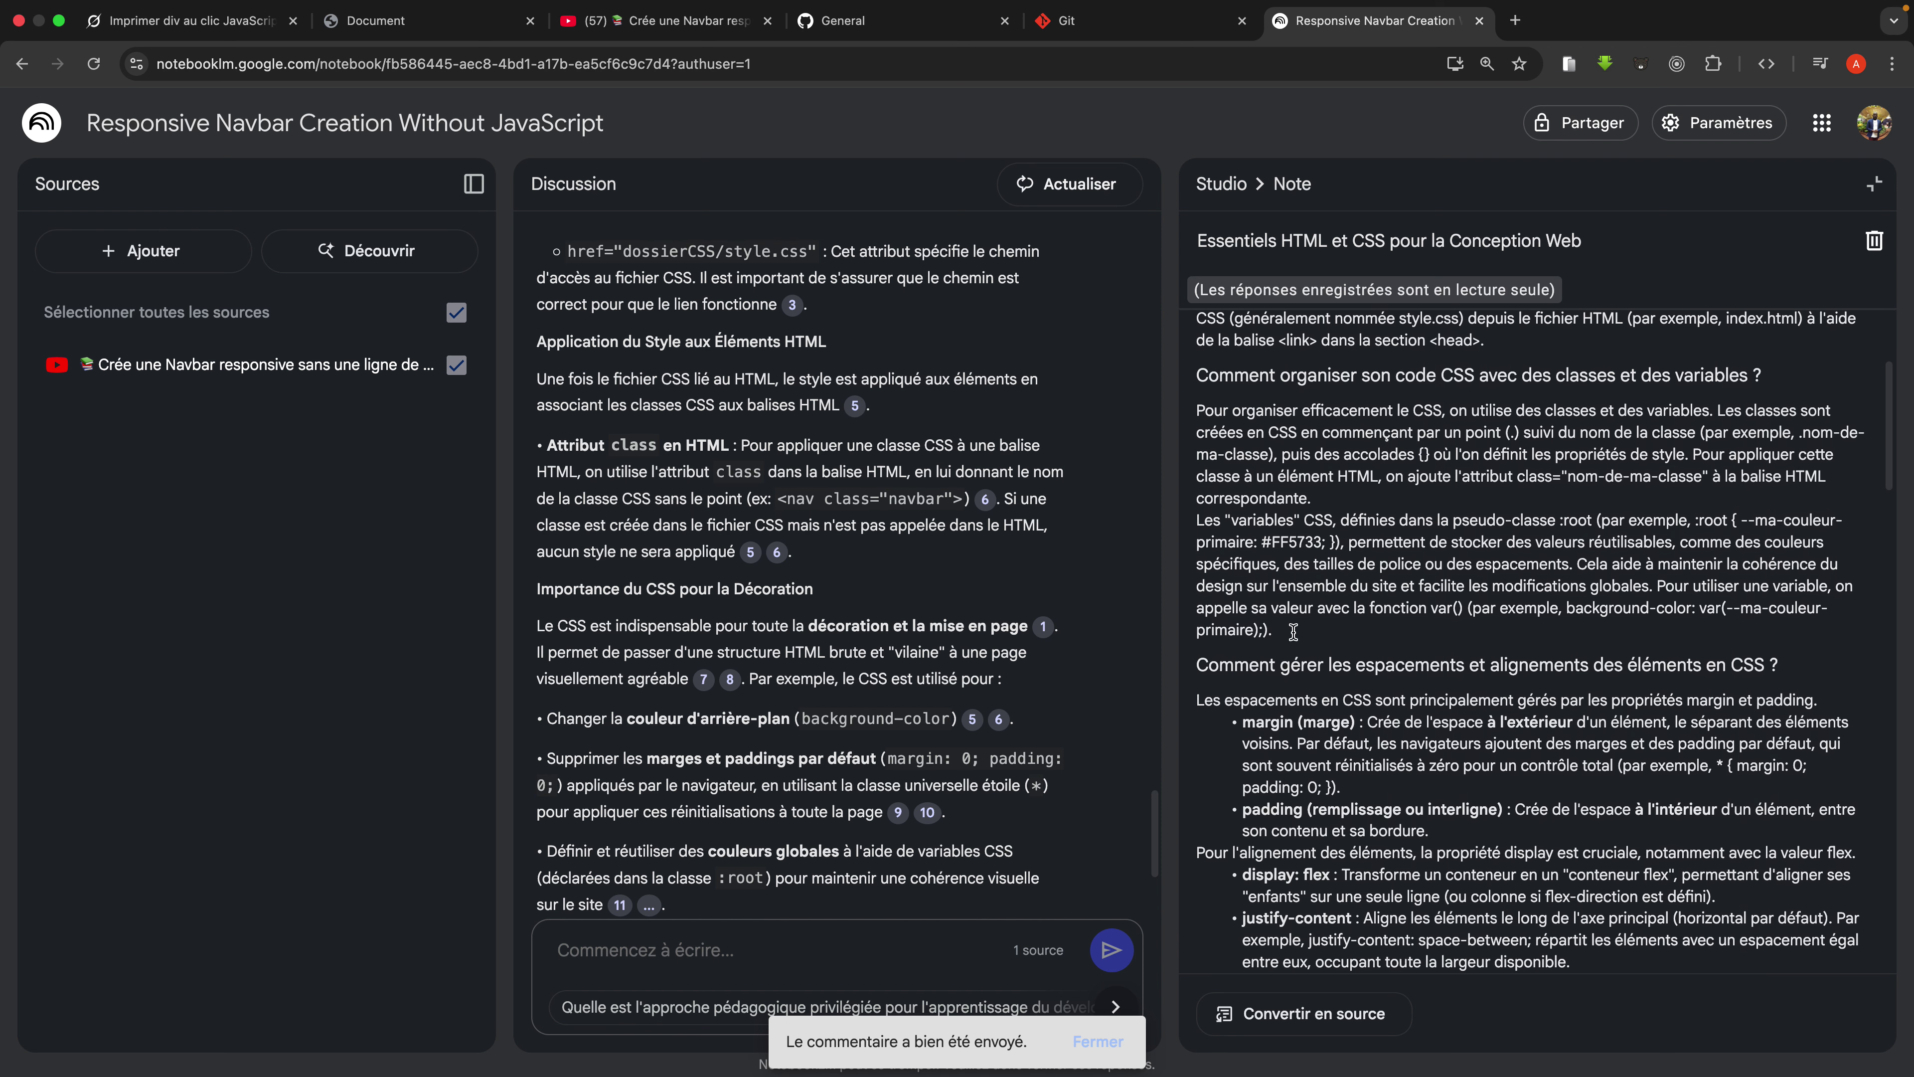
{"action": "scroll", "coordinate": [1293, 632], "scroll_direction": "down", "scroll_amount": 1}
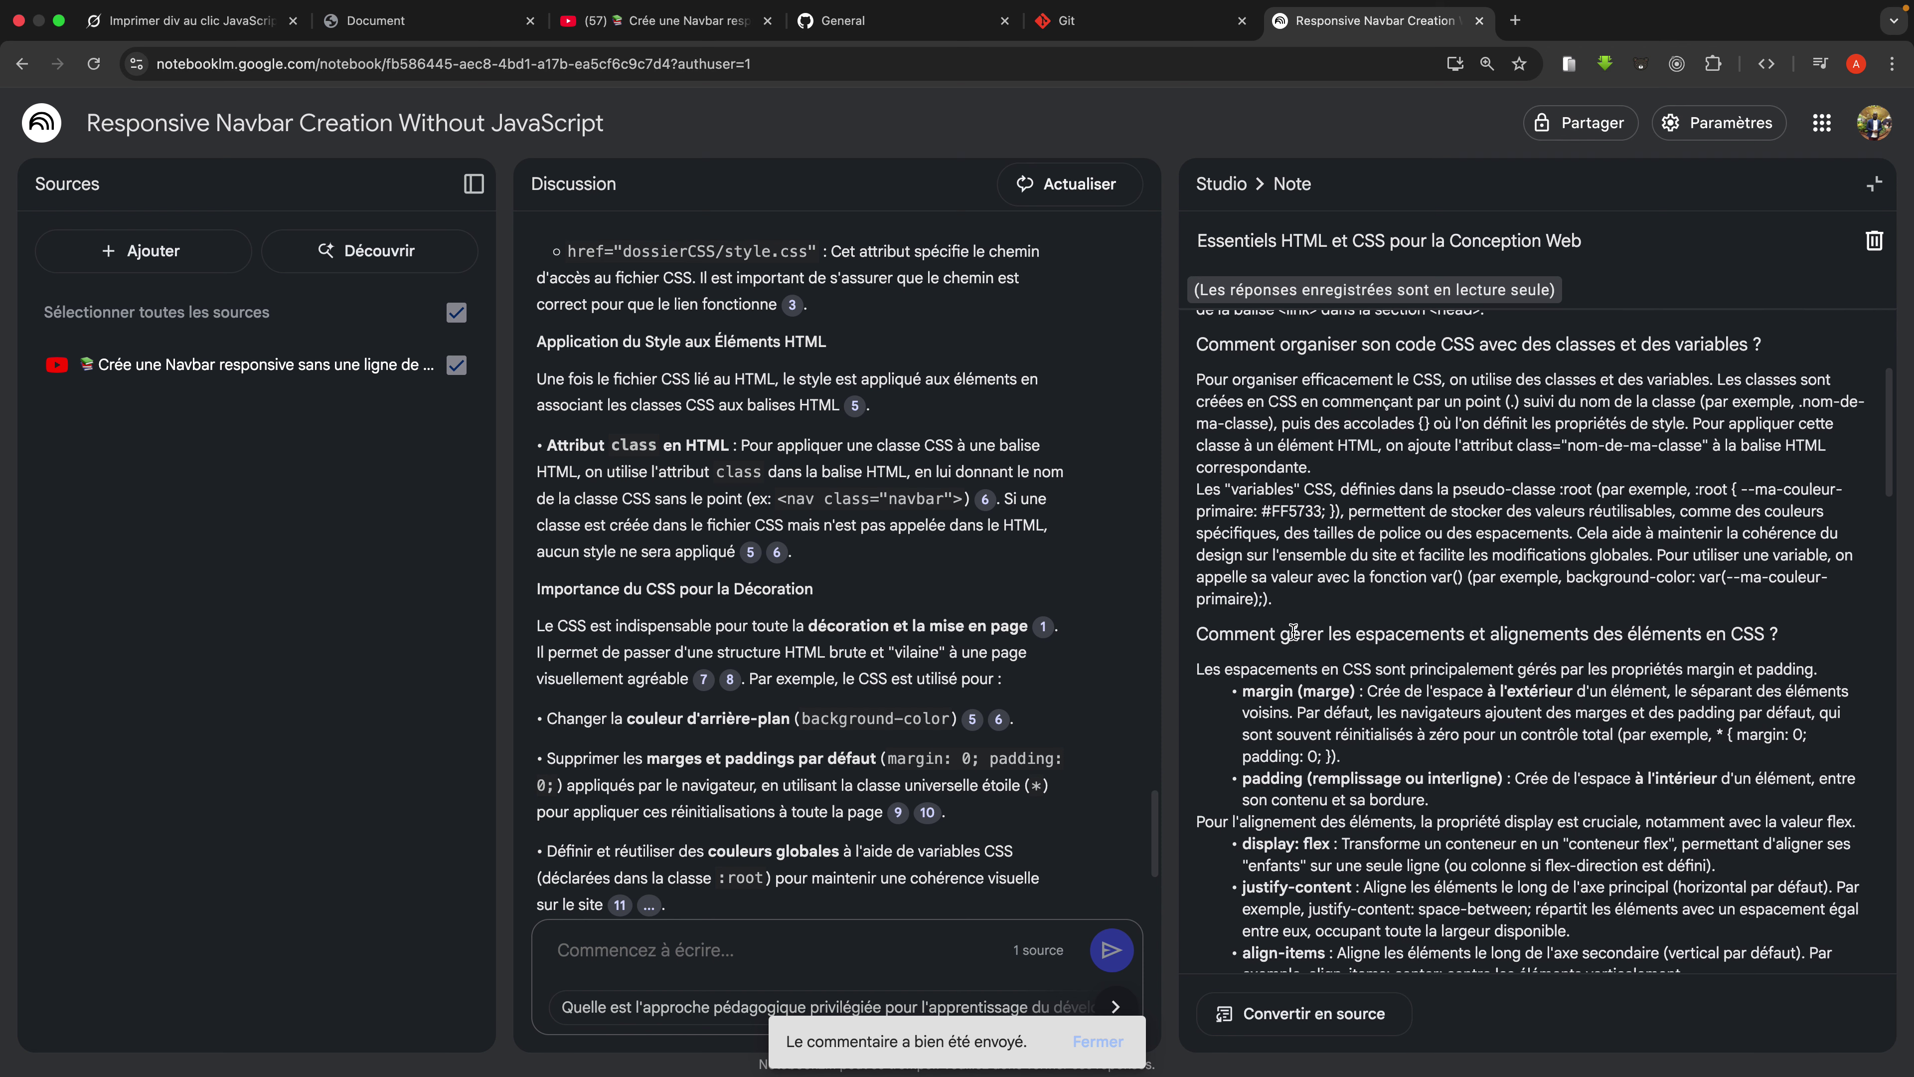
{"action": "scroll", "coordinate": [1293, 632], "scroll_direction": "down", "scroll_amount": 7}
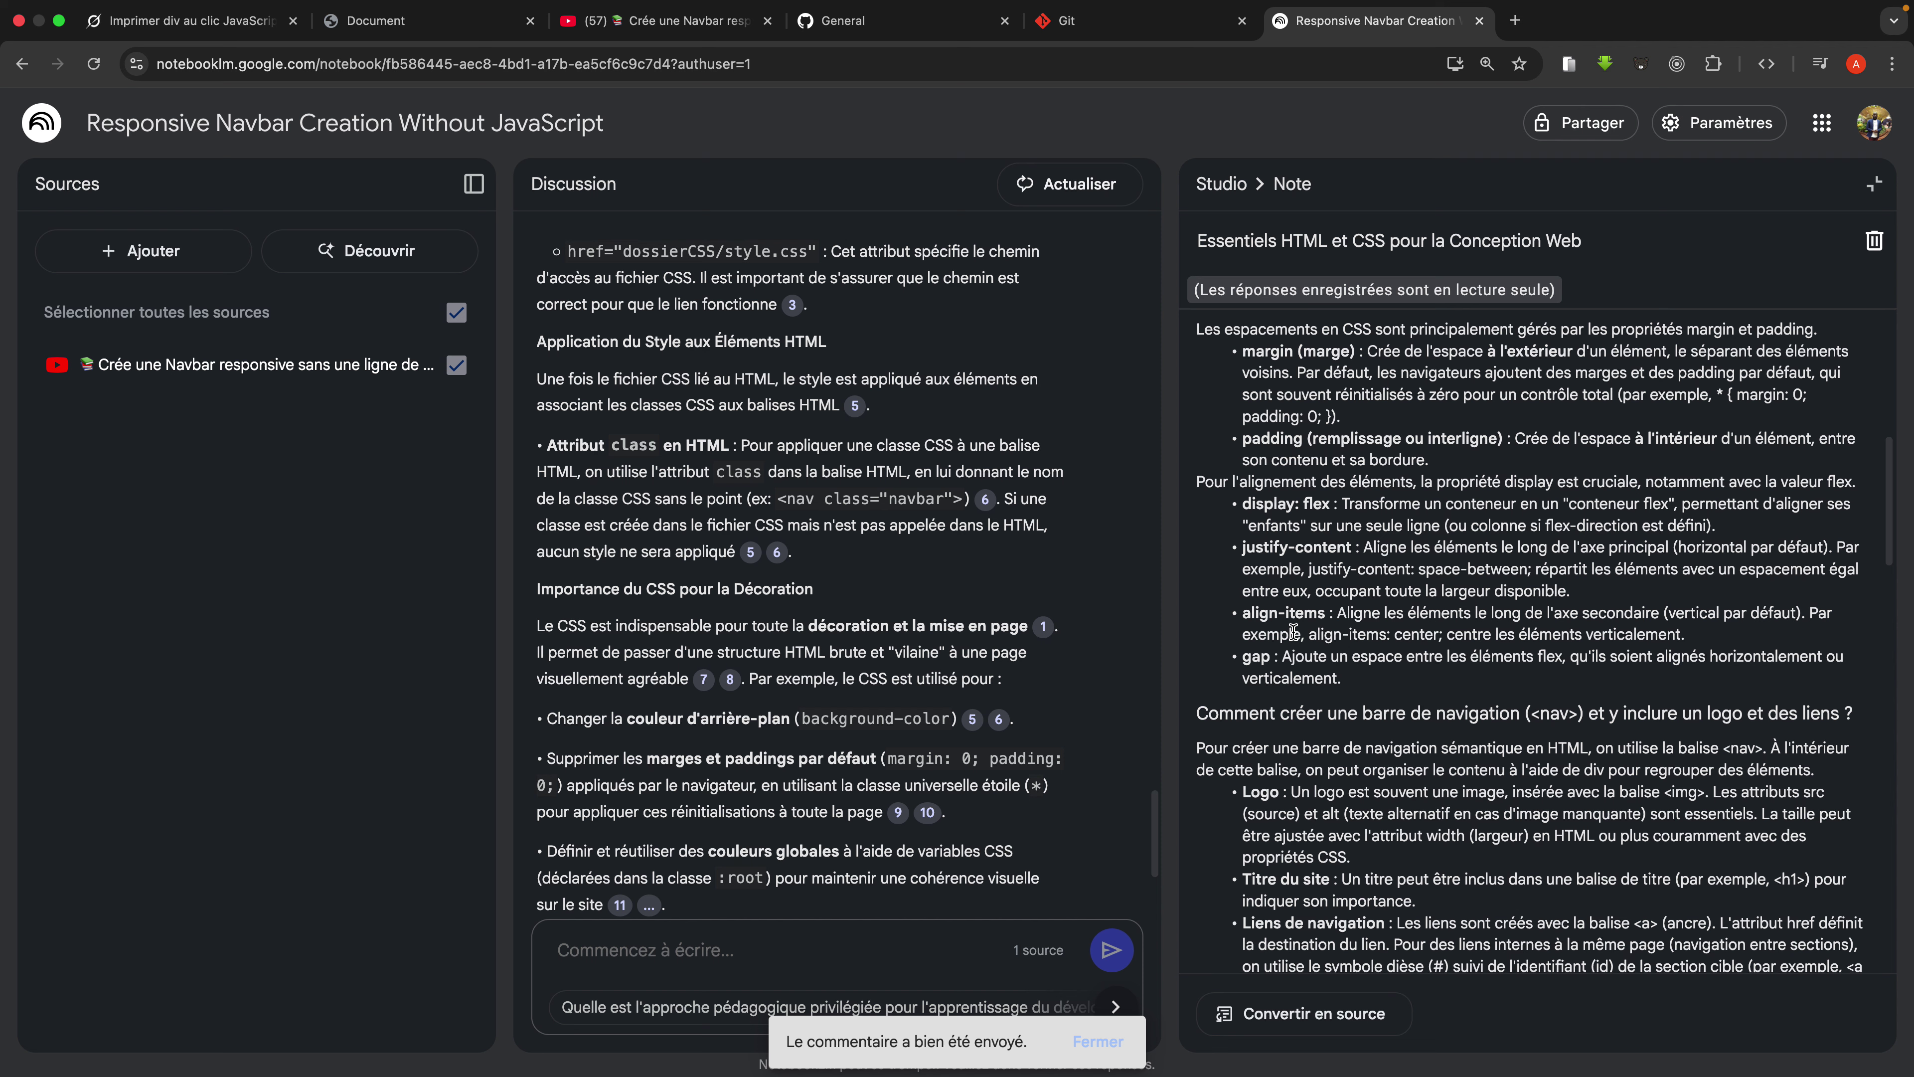
{"action": "scroll", "coordinate": [1295, 629], "scroll_direction": "down", "scroll_amount": 4}
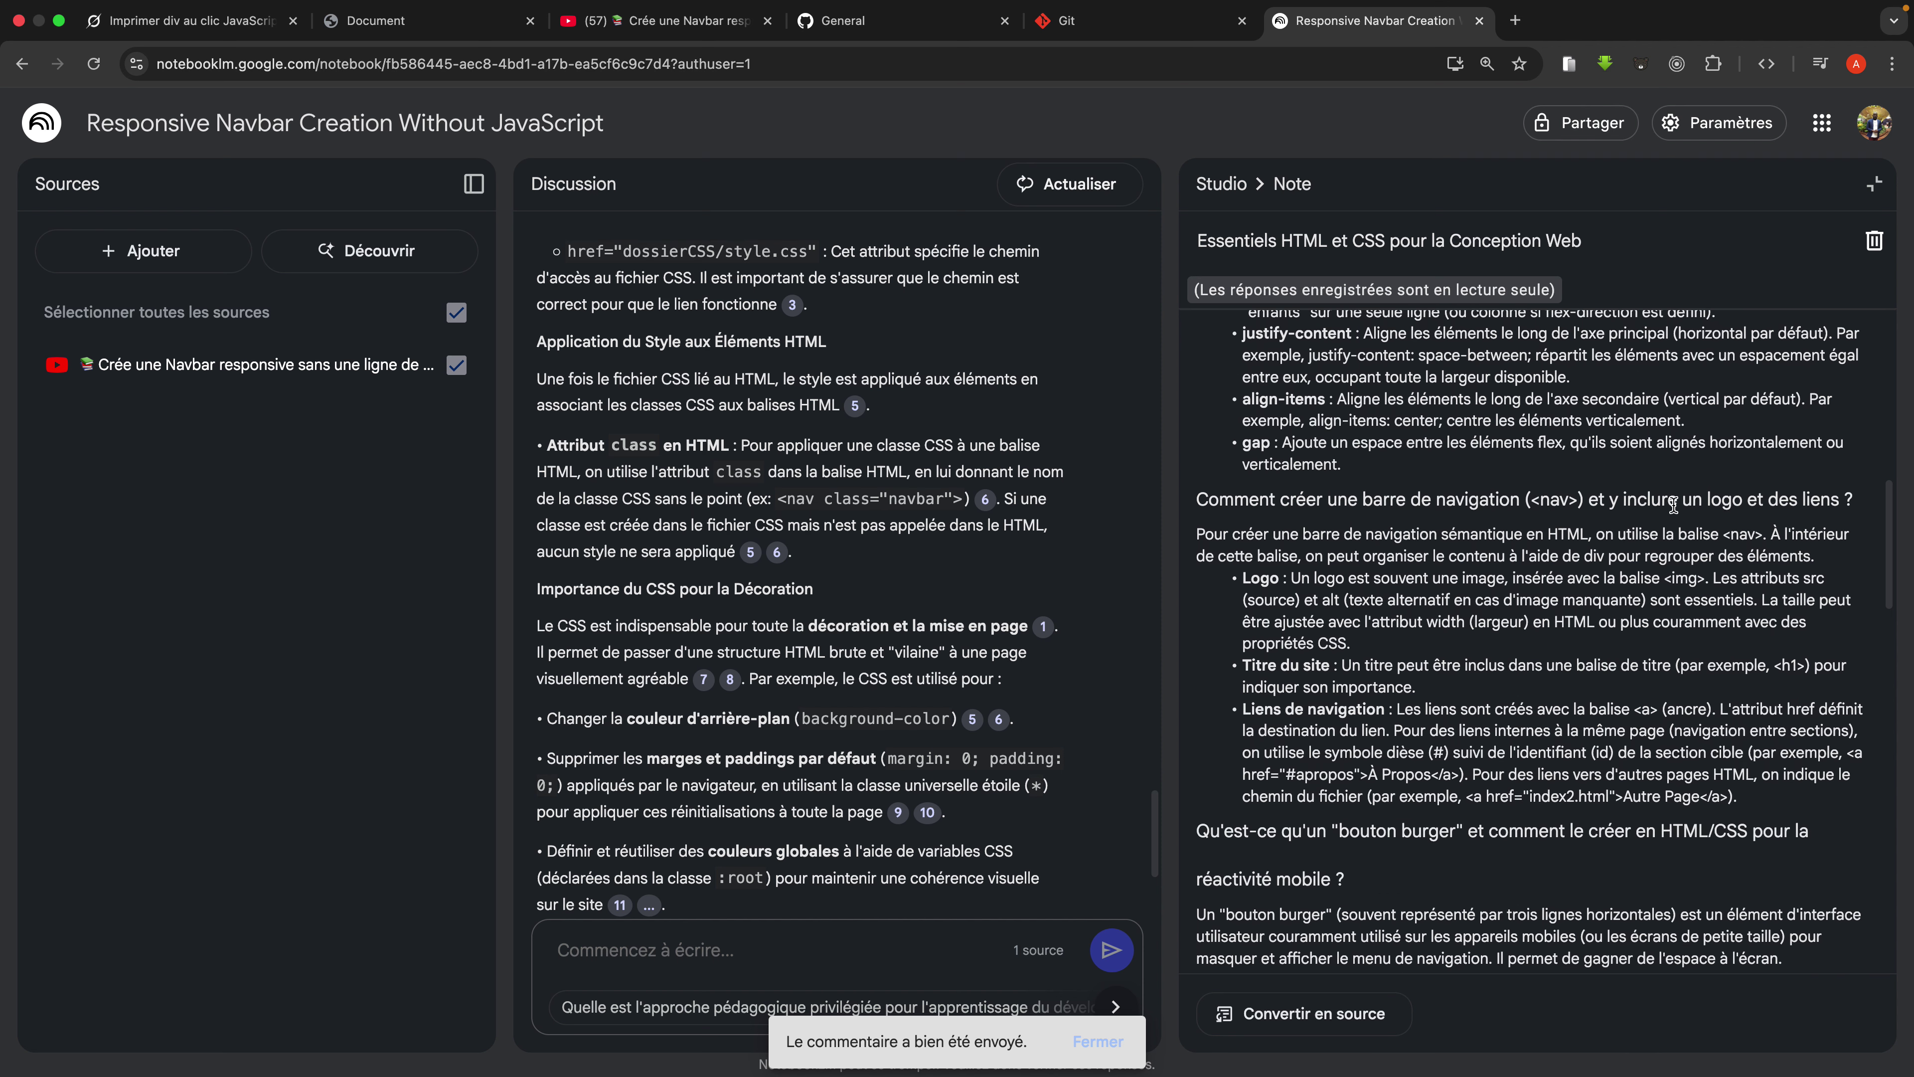
{"action": "scroll", "coordinate": [1500, 612], "scroll_direction": "down", "scroll_amount": 1}
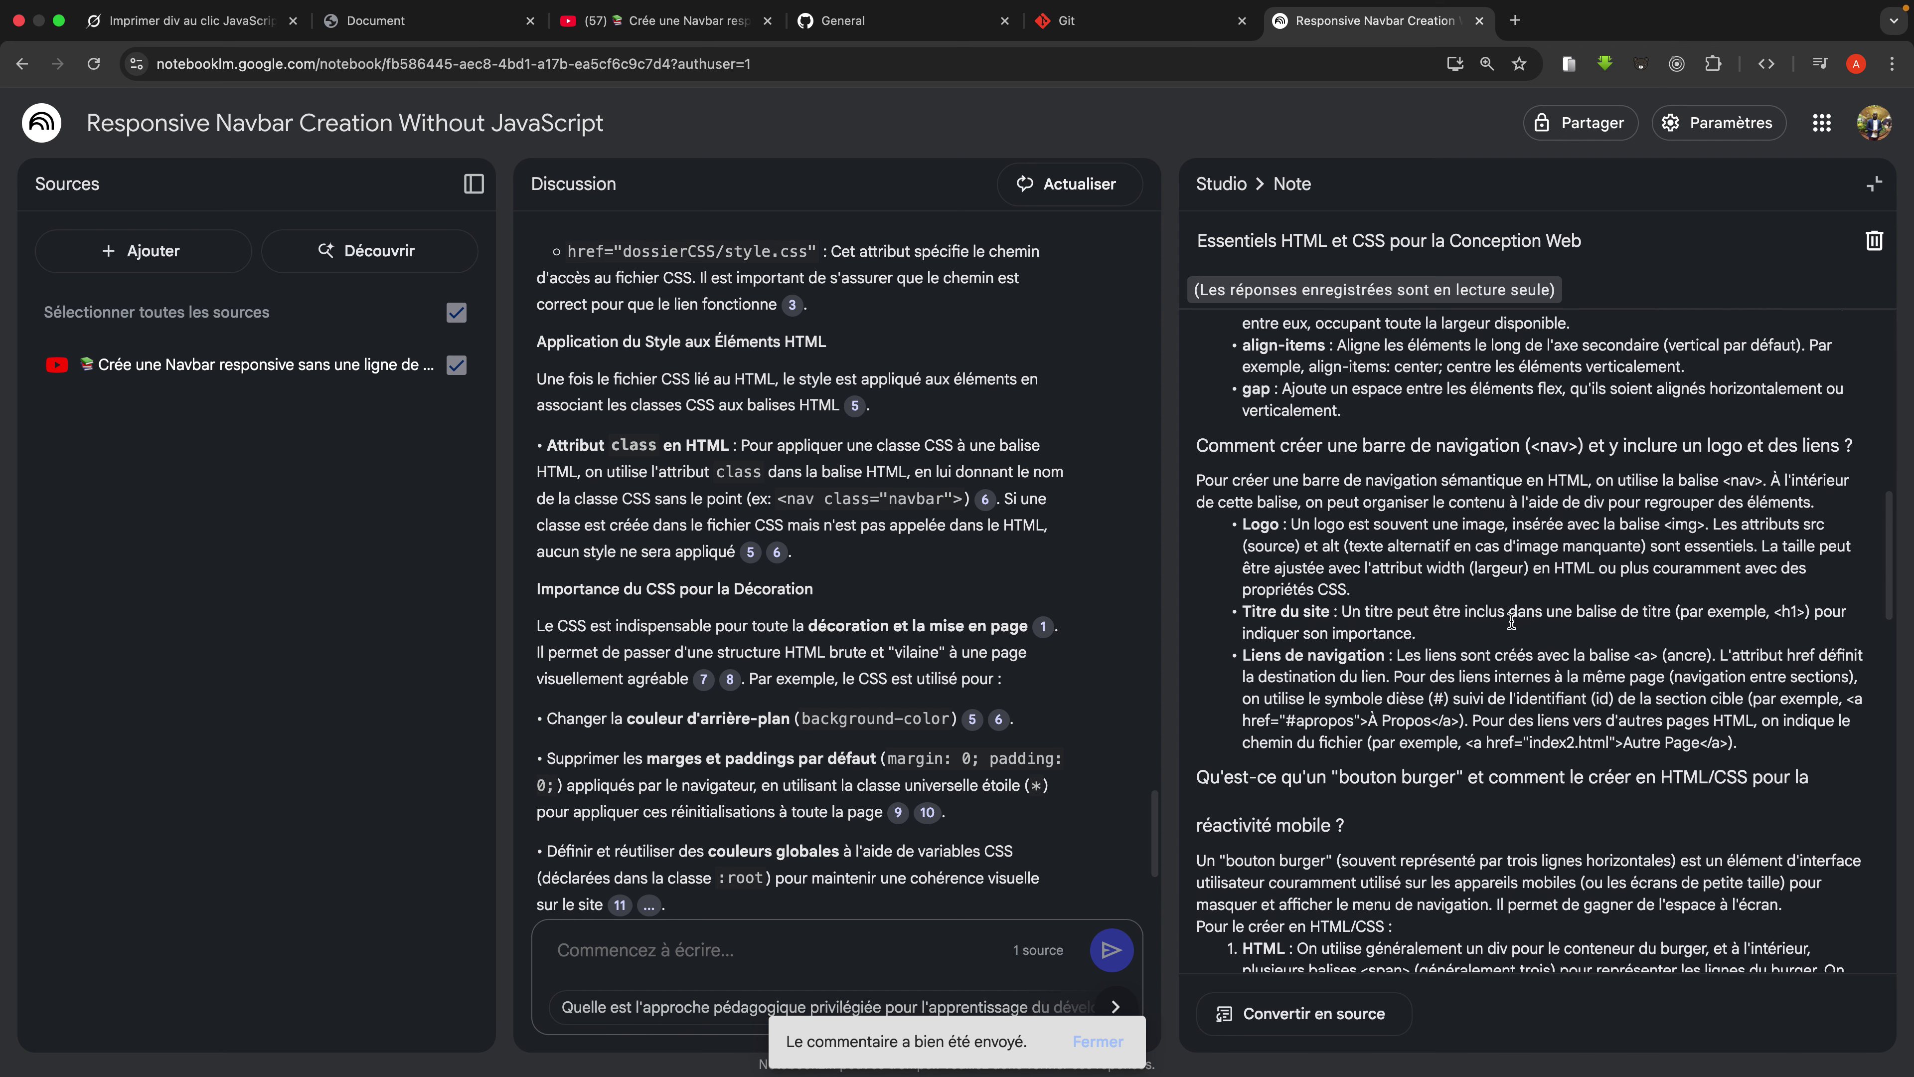
{"action": "scroll", "coordinate": [1466, 749], "scroll_direction": "down", "scroll_amount": 1}
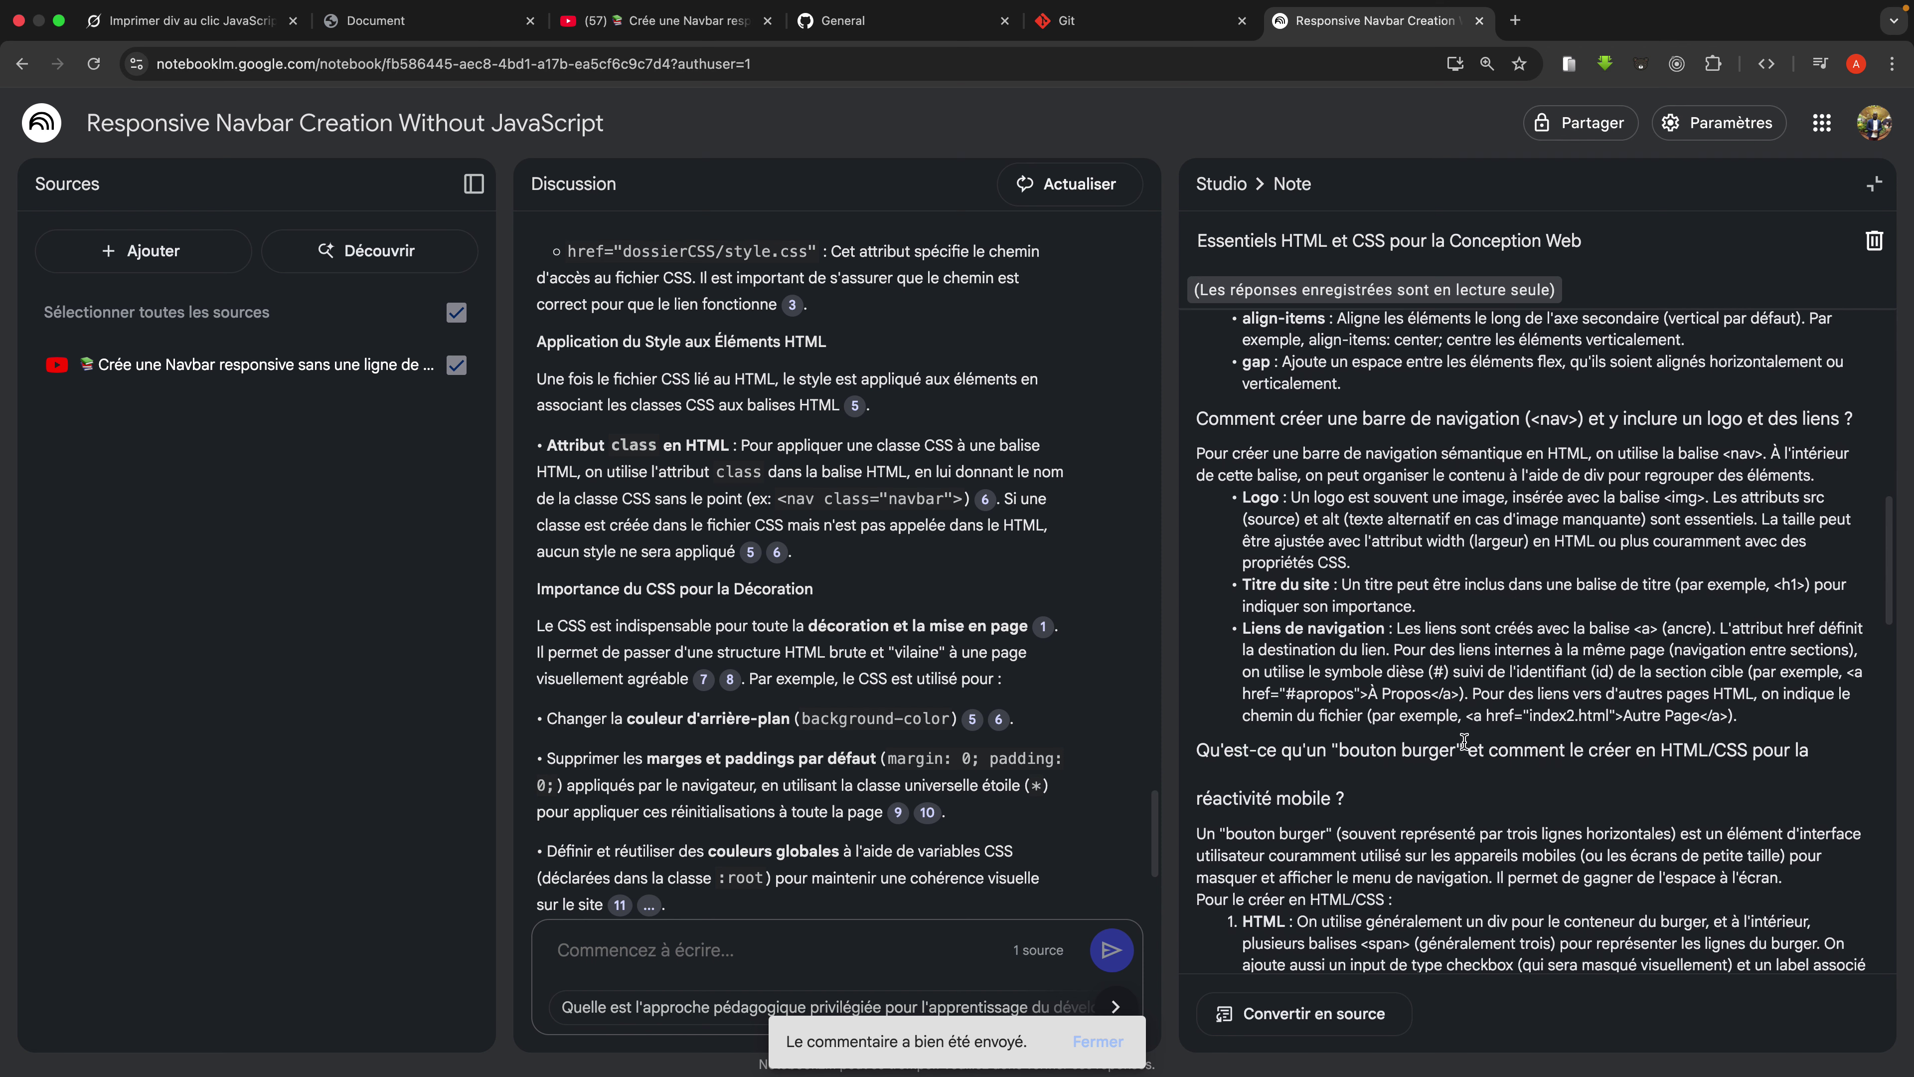
{"action": "scroll", "coordinate": [1462, 743], "scroll_direction": "down", "scroll_amount": 1}
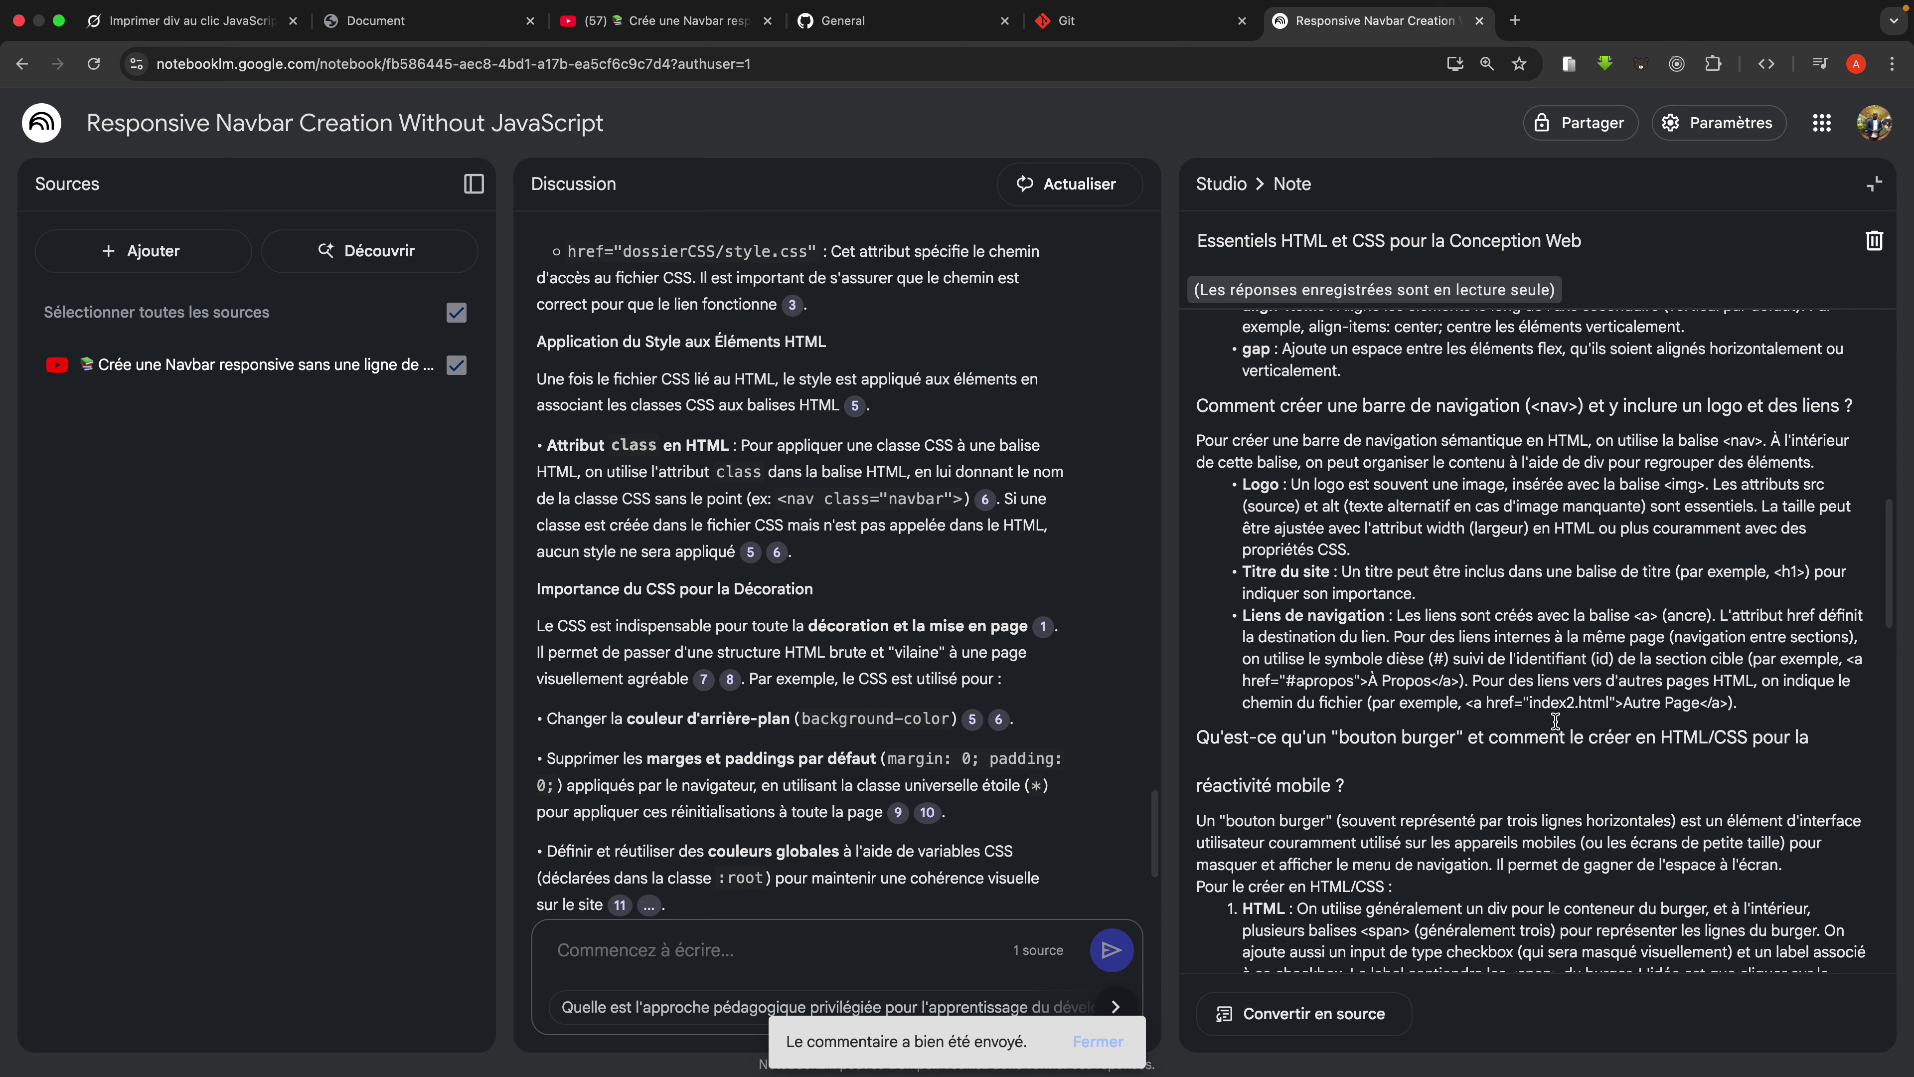
{"action": "scroll", "coordinate": [1566, 772], "scroll_direction": "down", "scroll_amount": 10}
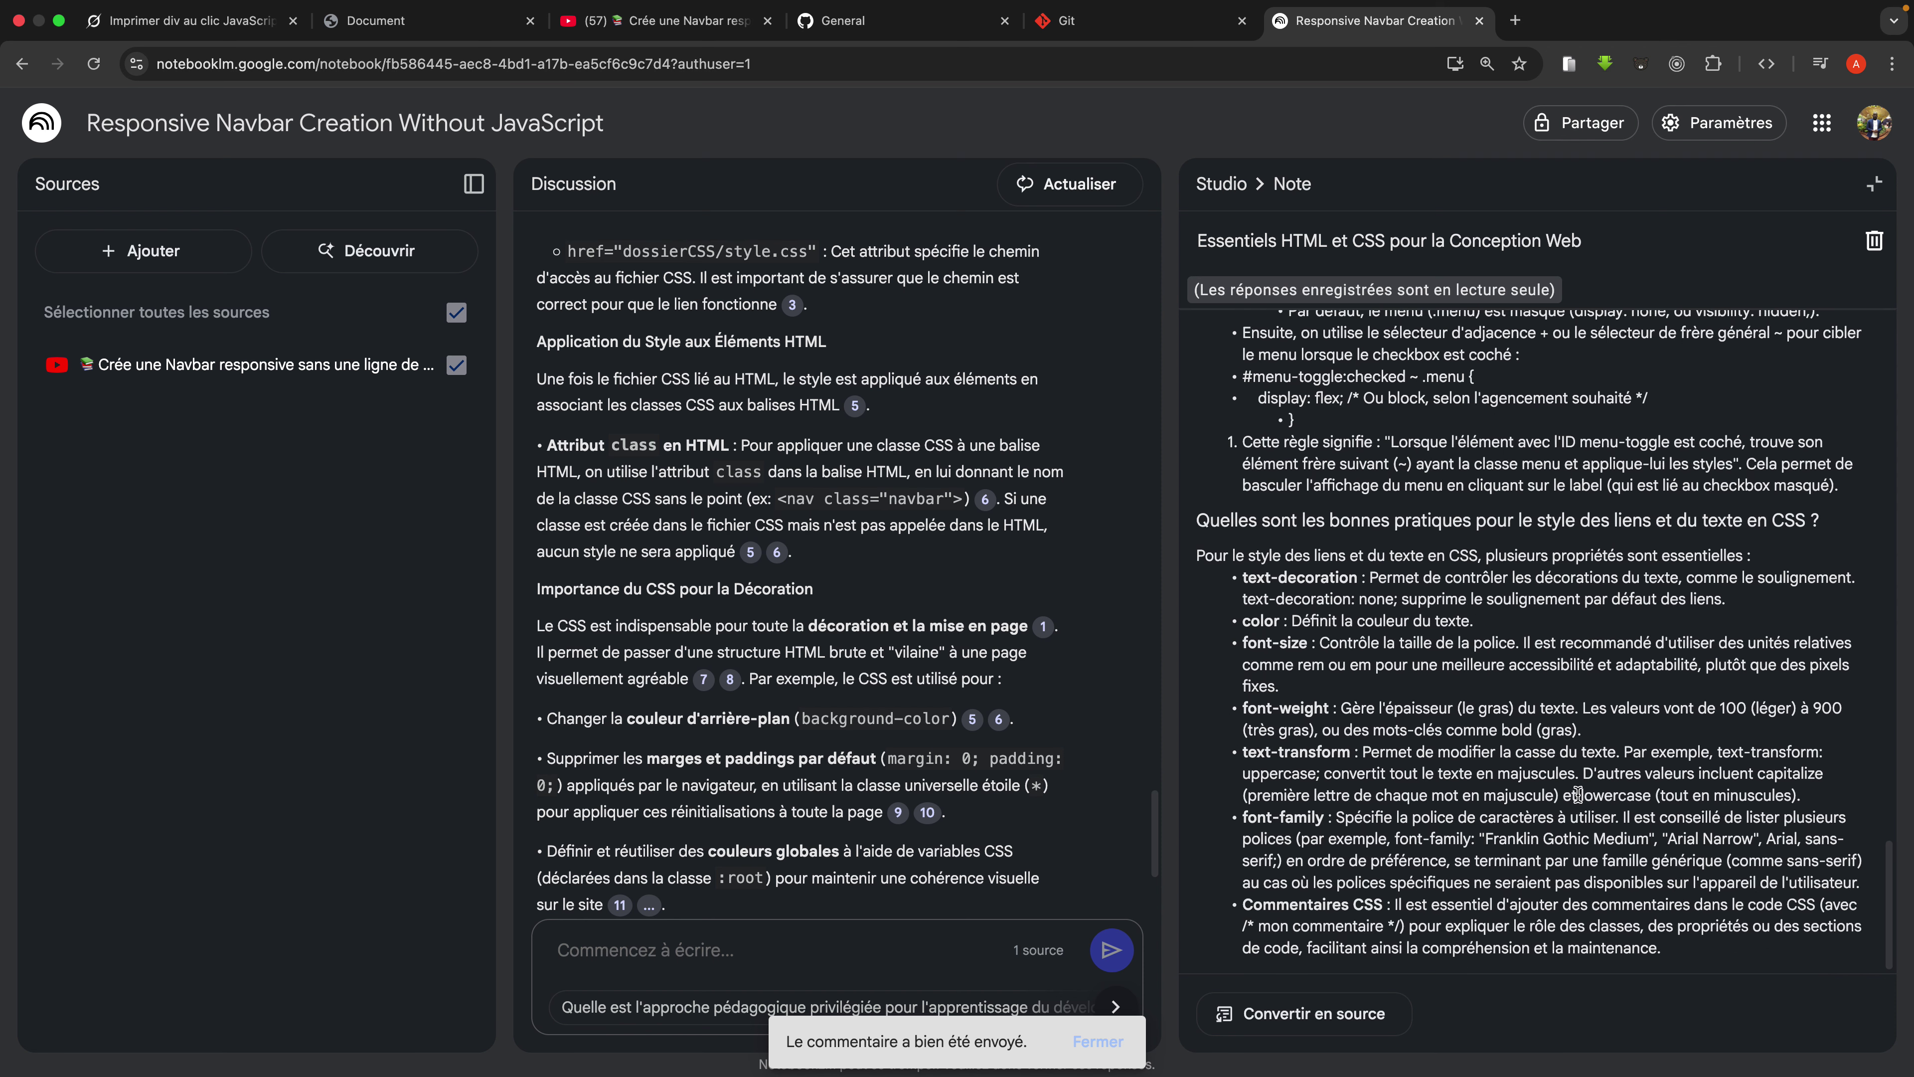
{"action": "scroll", "coordinate": [1577, 792], "scroll_direction": "down", "scroll_amount": 3}
{"action": "scroll", "coordinate": [1576, 788], "scroll_direction": "up", "scroll_amount": 20}
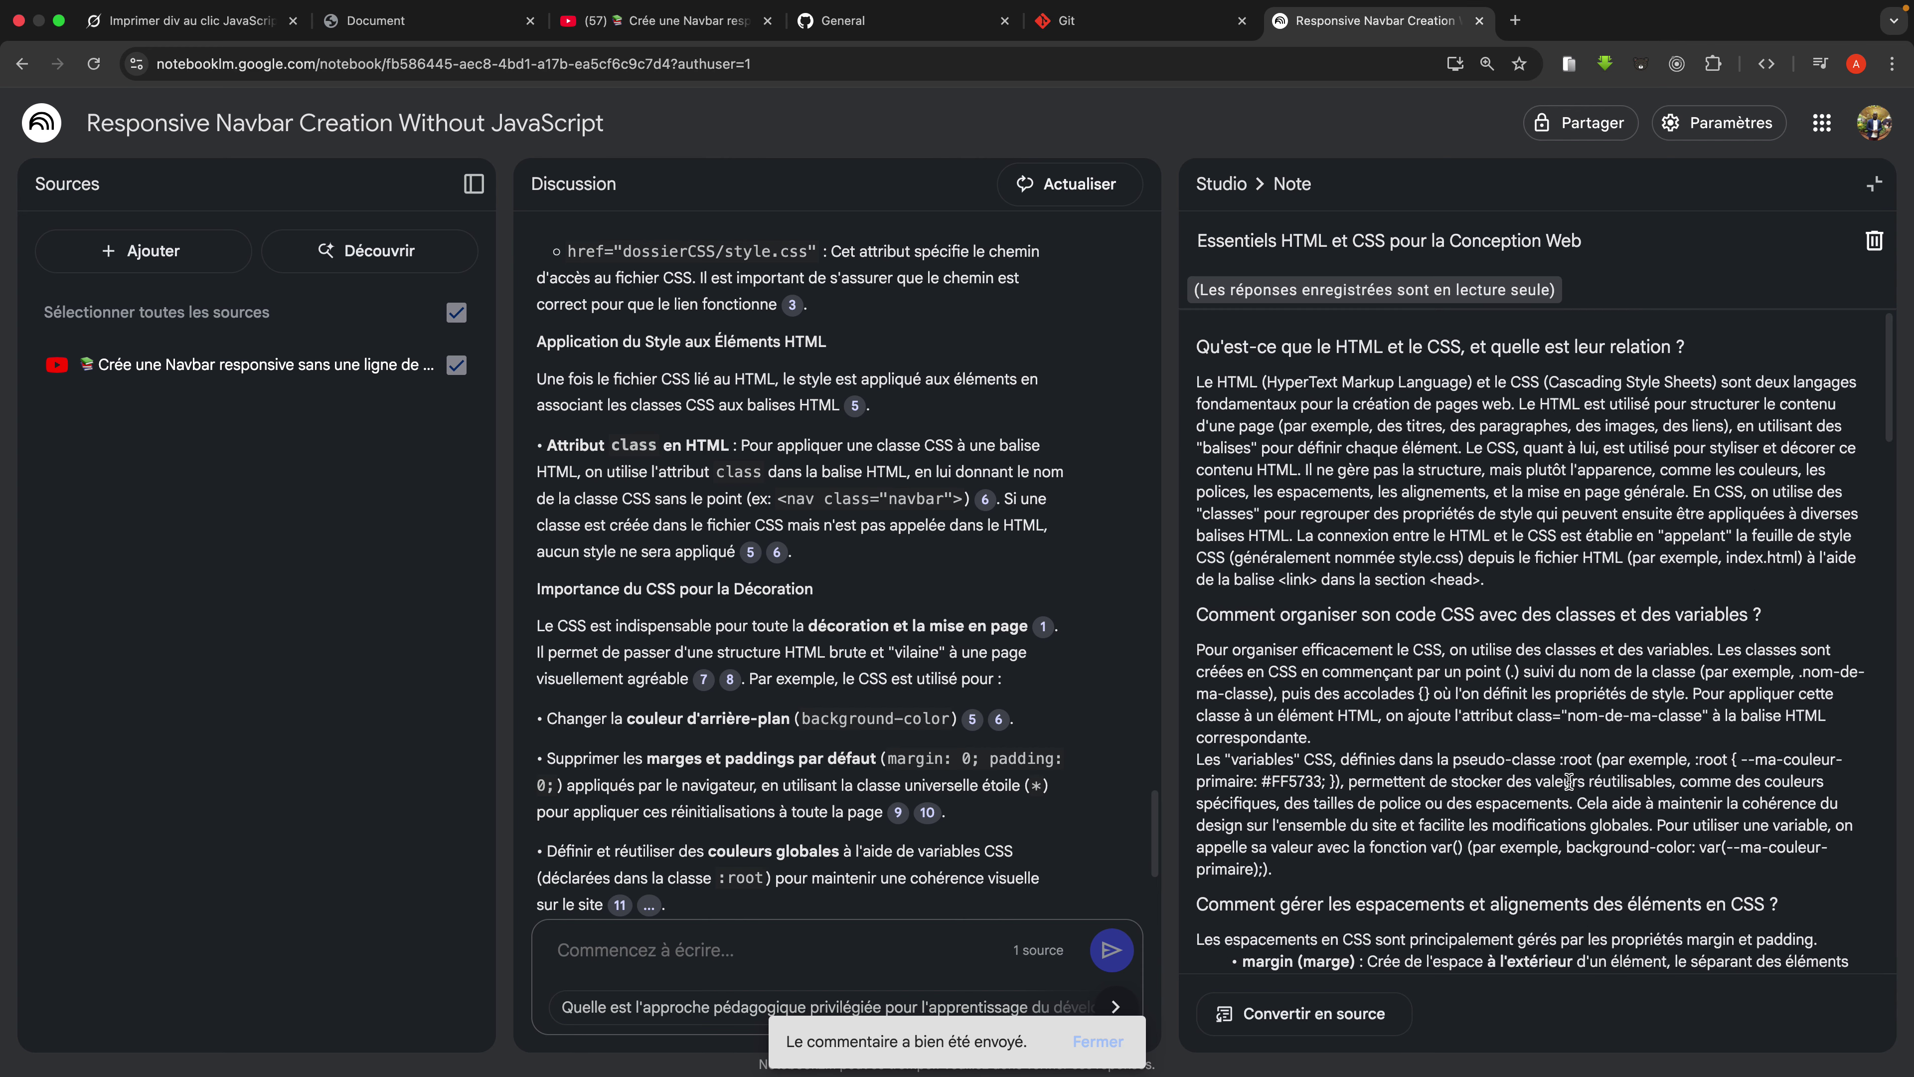
{"action": "left_click", "coordinate": [1875, 187]}
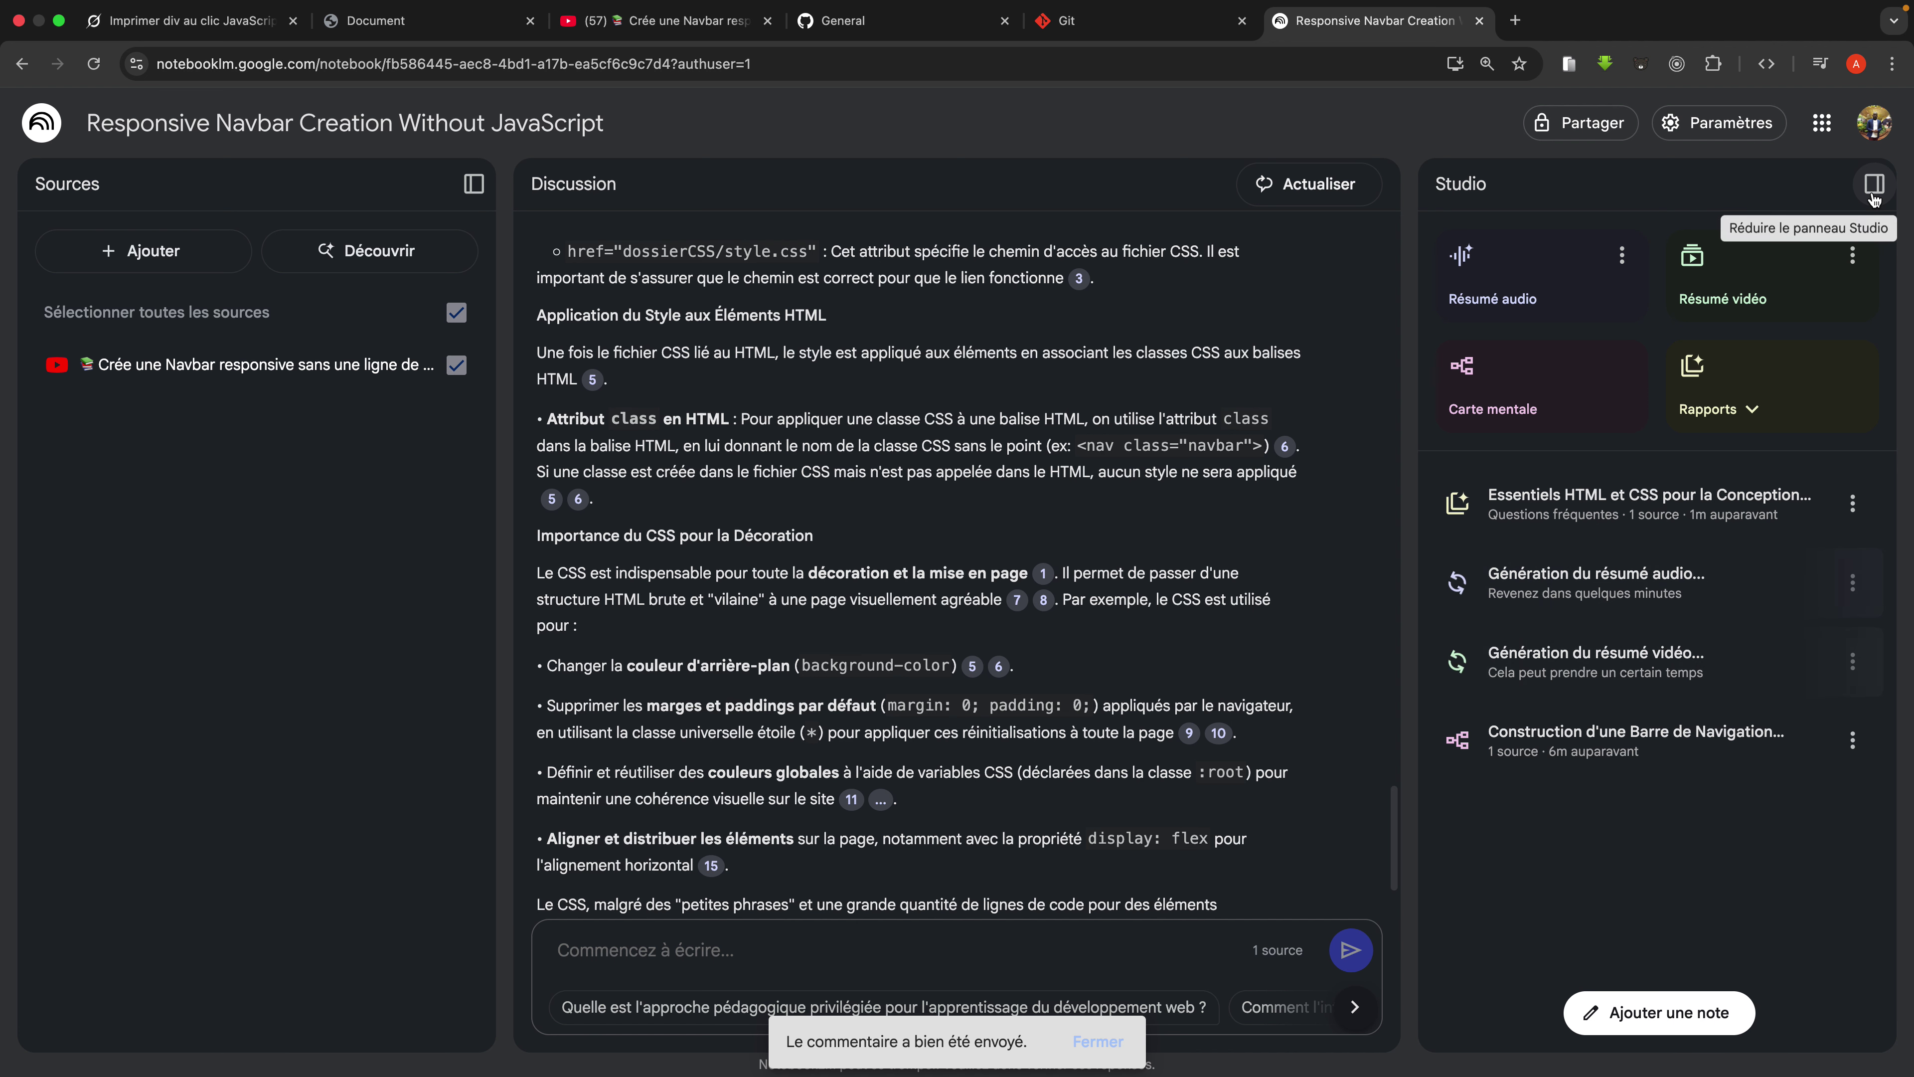